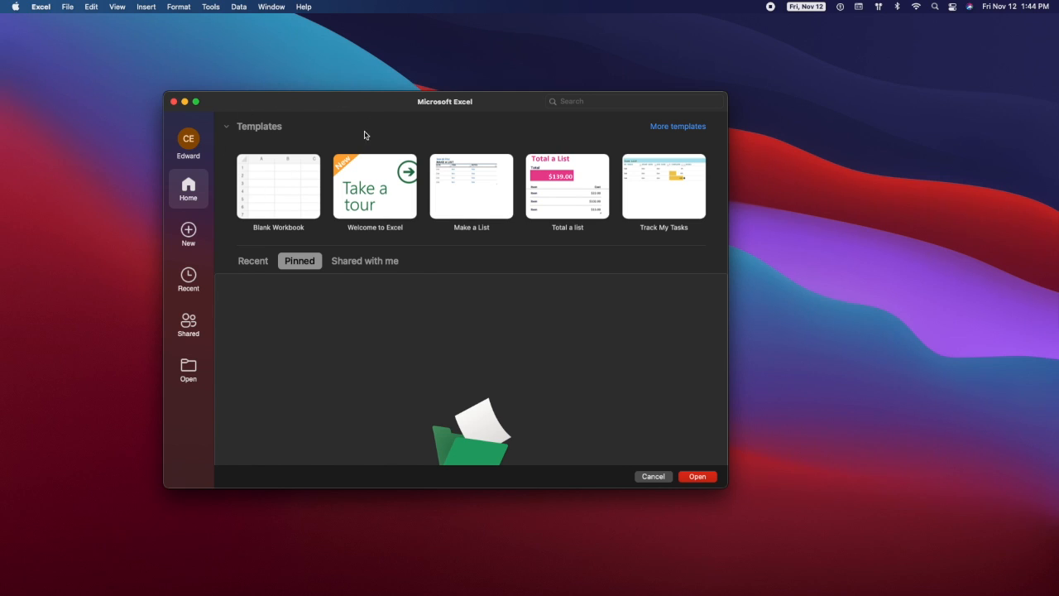
- Show the New workbook template gallery and put the cursor in its search field
{"action": "left_click", "coordinate": [189, 234]}
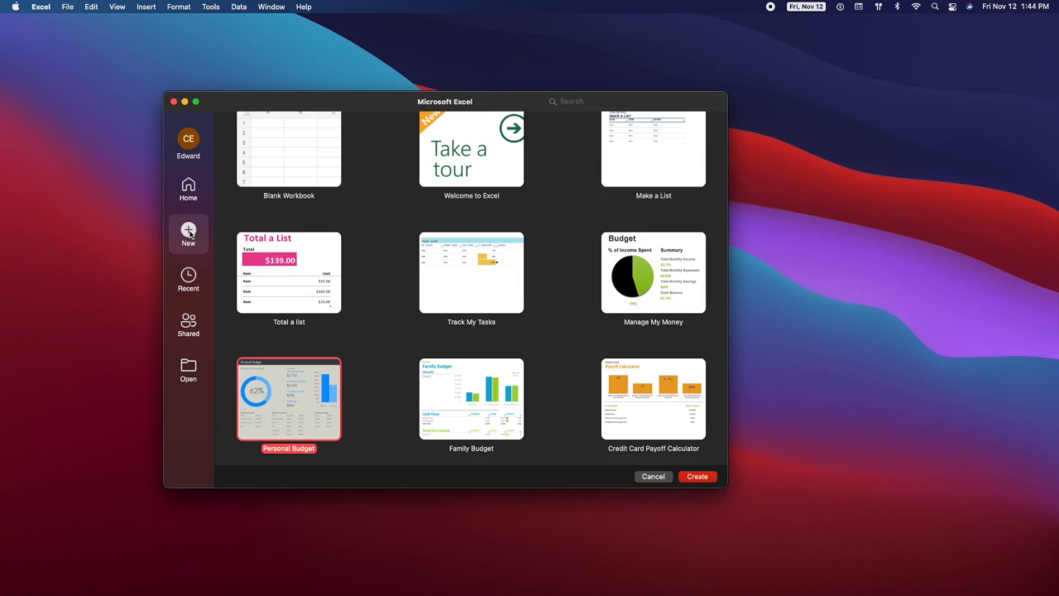
{"action": "left_click", "coordinate": [619, 101]}
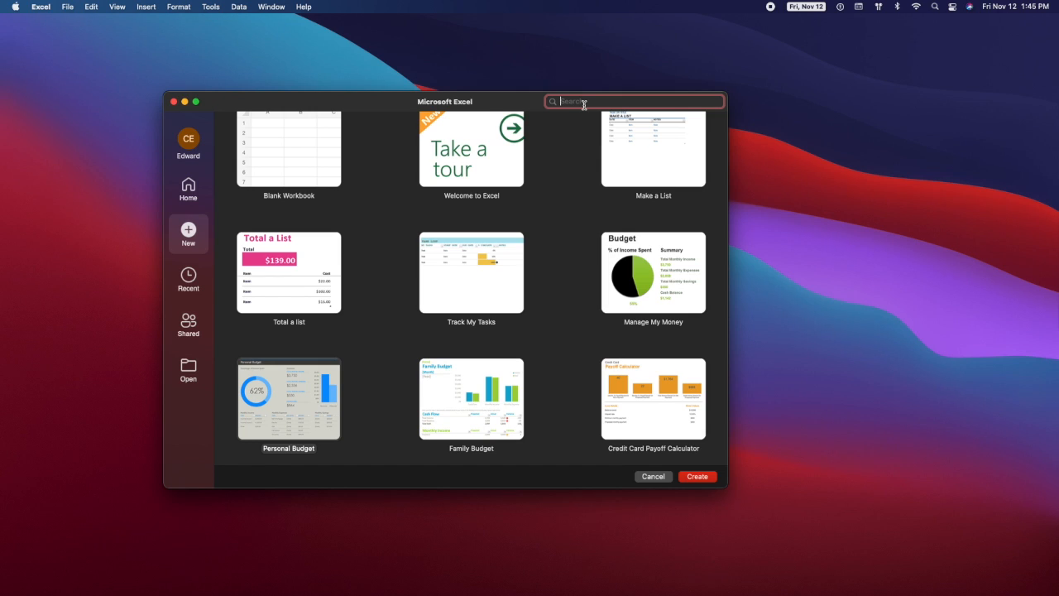
- Search the templates for 'budget' and pick the Personal Budget template
{"action": "type", "text": "bu"}
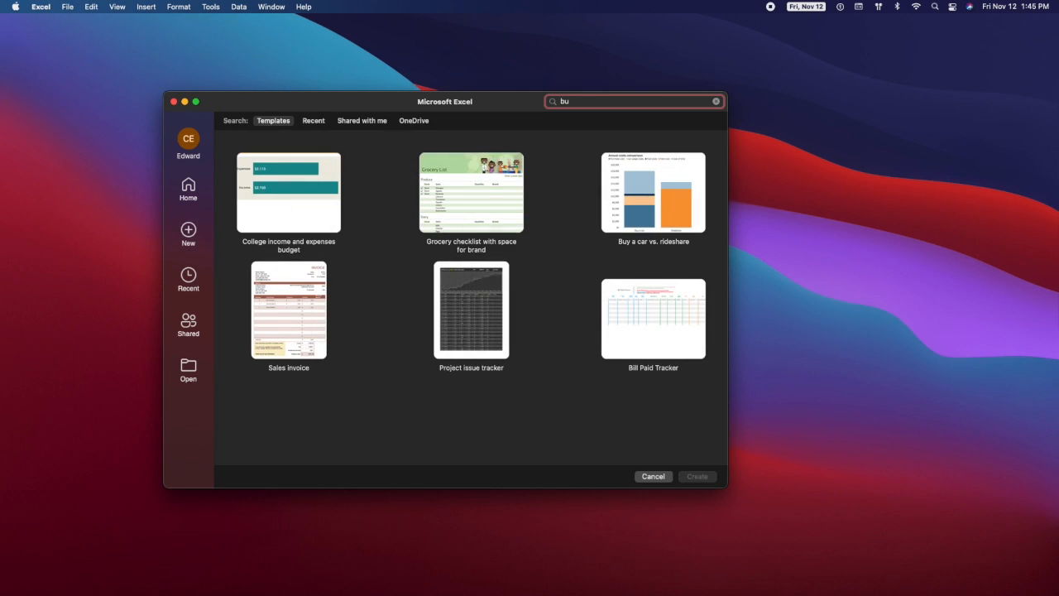
{"action": "type", "text": "dg"}
{"action": "key", "text": "BackSpace"}
{"action": "type", "text": "d"}
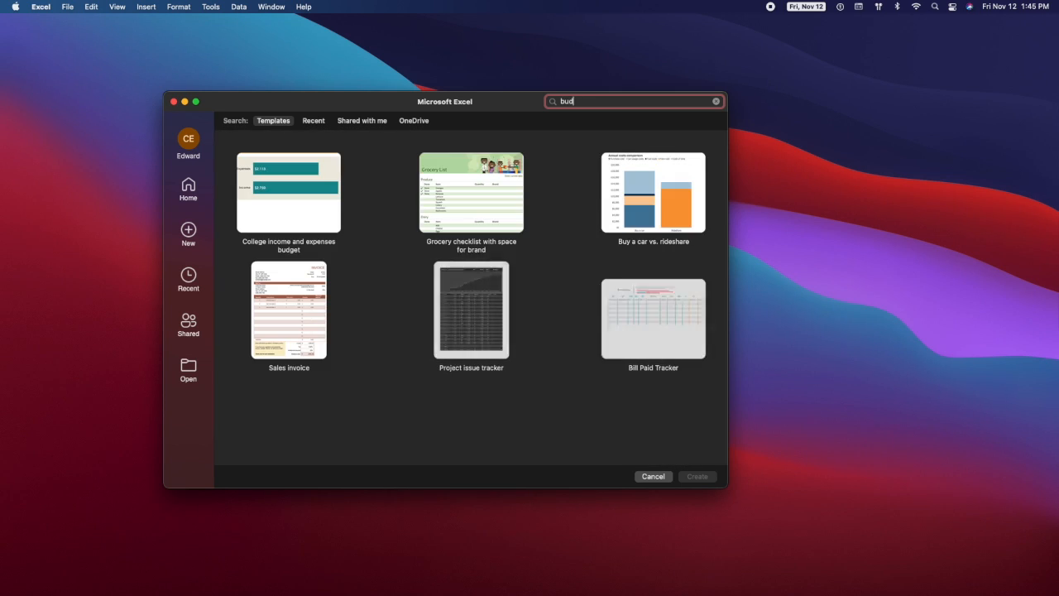
{"action": "type", "text": "get"}
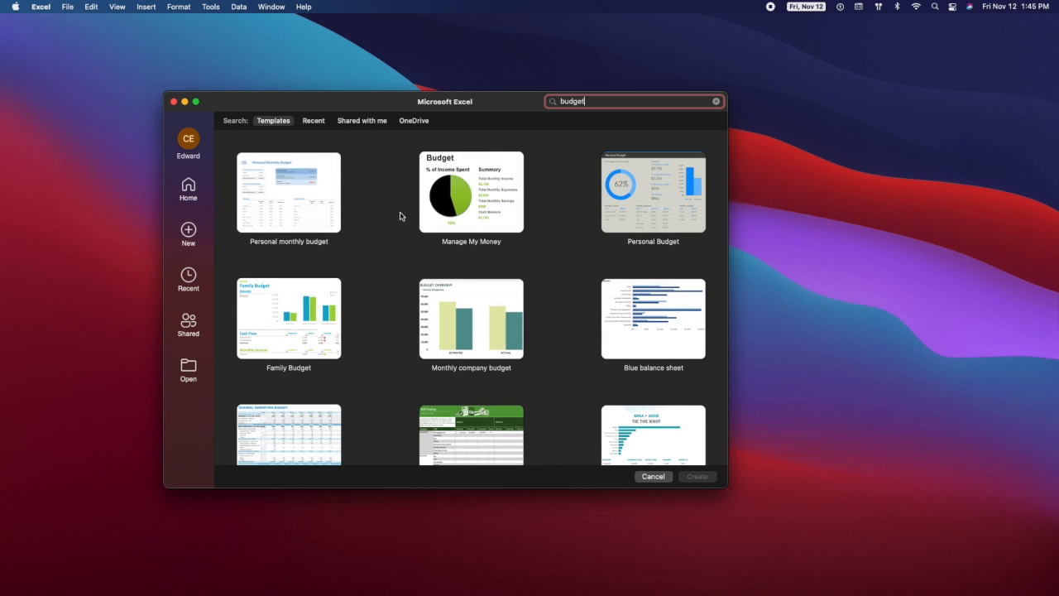
{"action": "scroll", "coordinate": [403, 242], "scroll_direction": "down", "scroll_amount": 5}
{"action": "scroll", "coordinate": [403, 245], "scroll_direction": "down", "scroll_amount": 8}
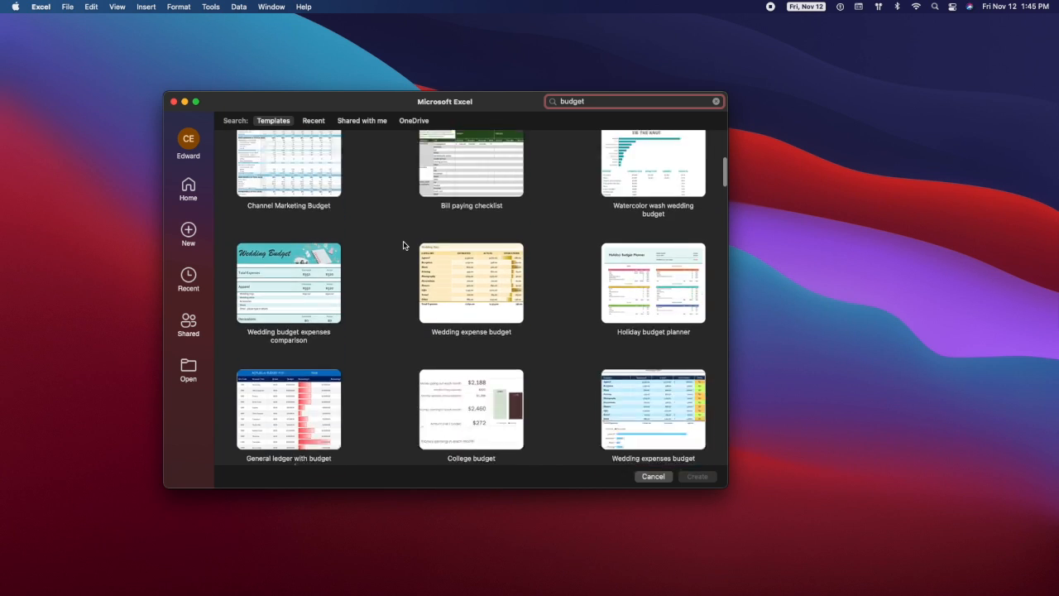
{"action": "scroll", "coordinate": [403, 242], "scroll_direction": "up", "scroll_amount": 12}
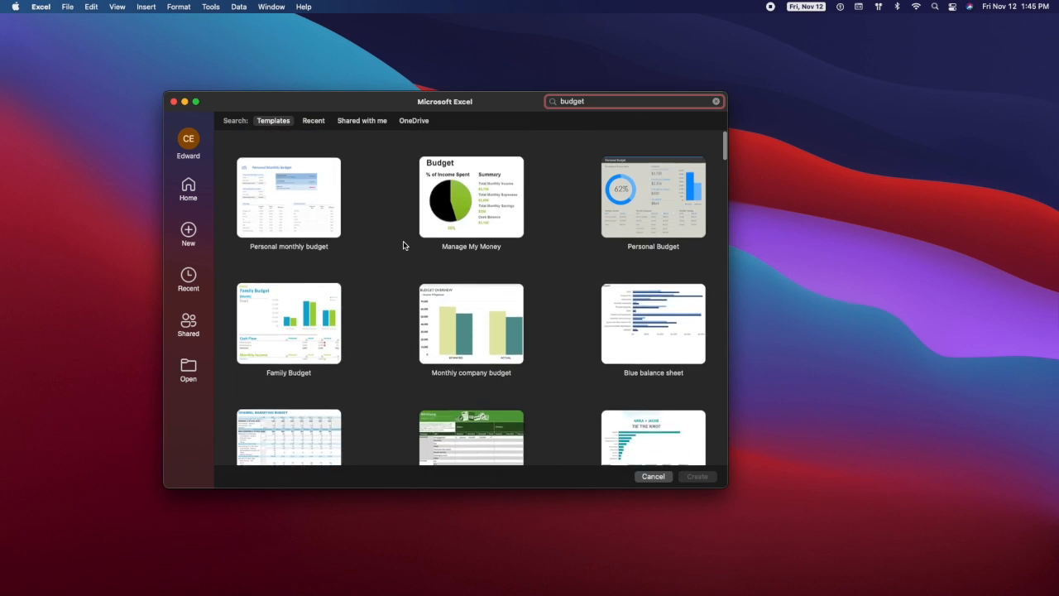
{"action": "left_click", "coordinate": [653, 198]}
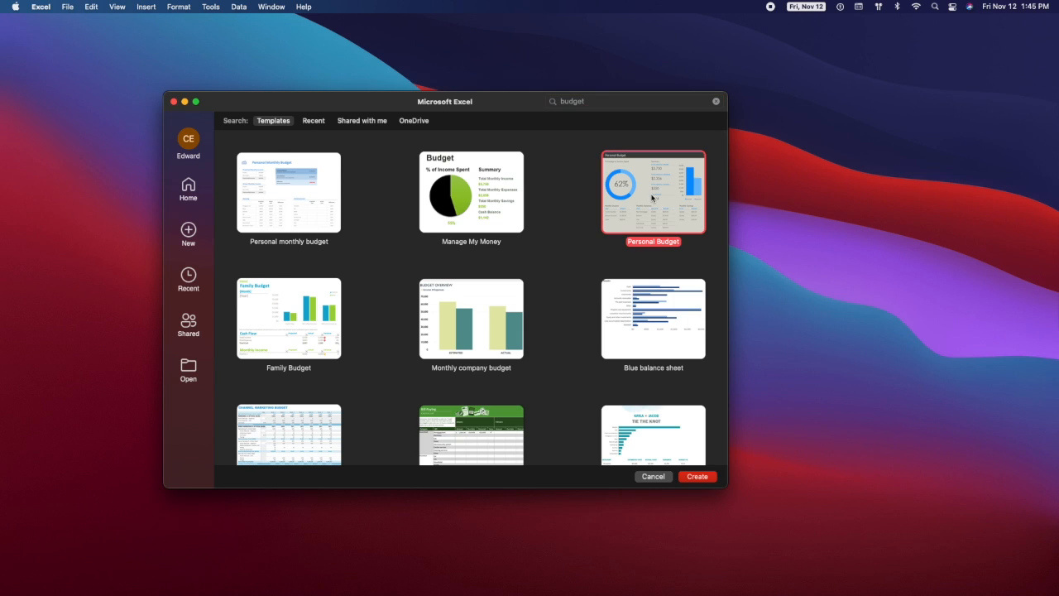
- Create a workbook from the Personal Budget template and maximize its window
{"action": "double_click", "coordinate": [653, 198]}
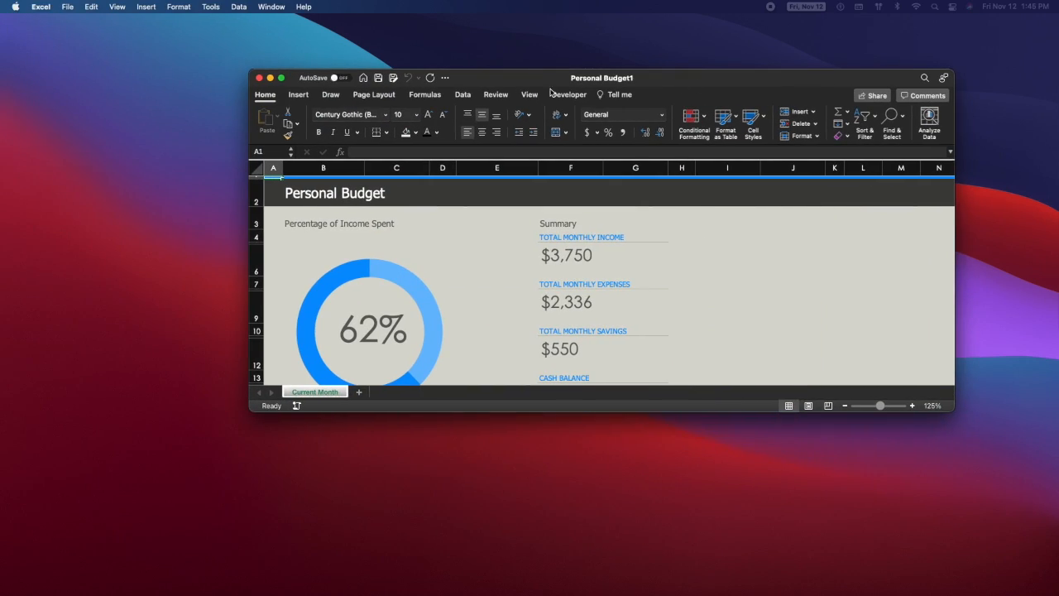
{"action": "left_click", "coordinate": [282, 78]}
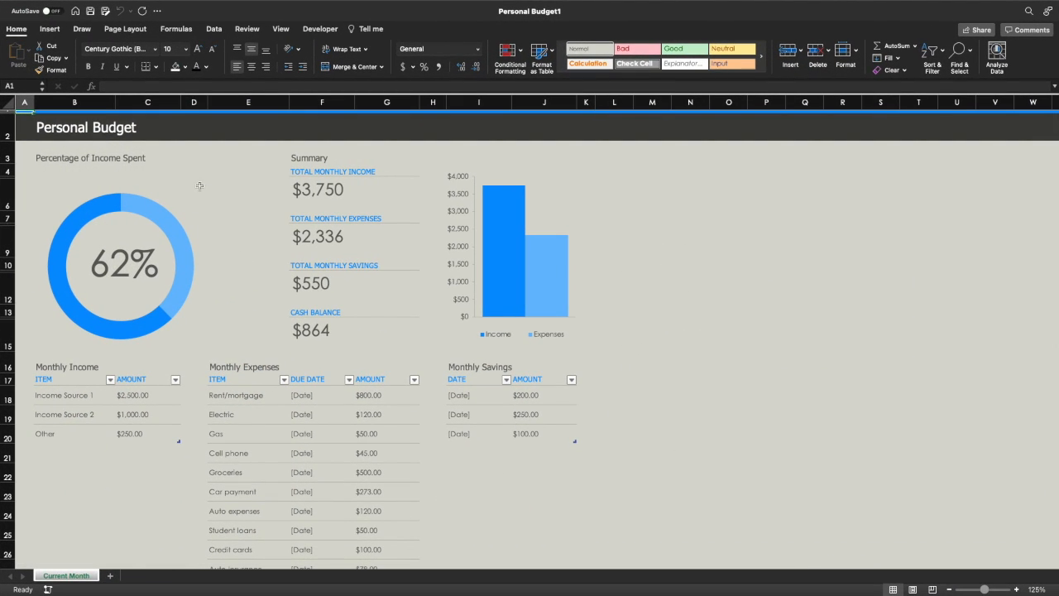
{"action": "left_click", "coordinate": [203, 177]}
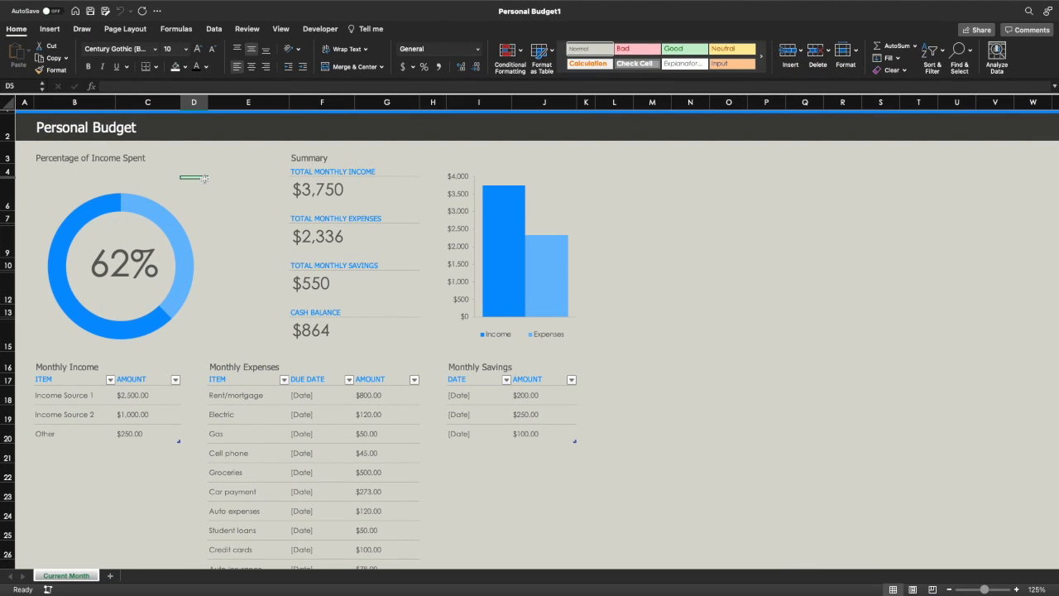
- Apply the Office 2007-2010 colour scheme to the workbook
{"action": "left_click", "coordinate": [126, 29]}
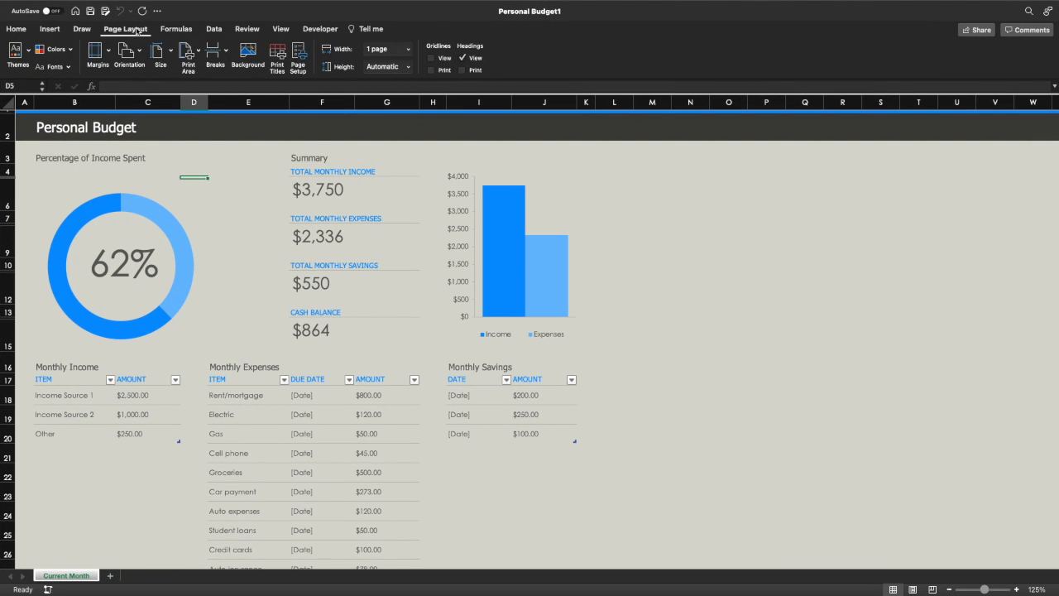
{"action": "left_click", "coordinate": [17, 51]}
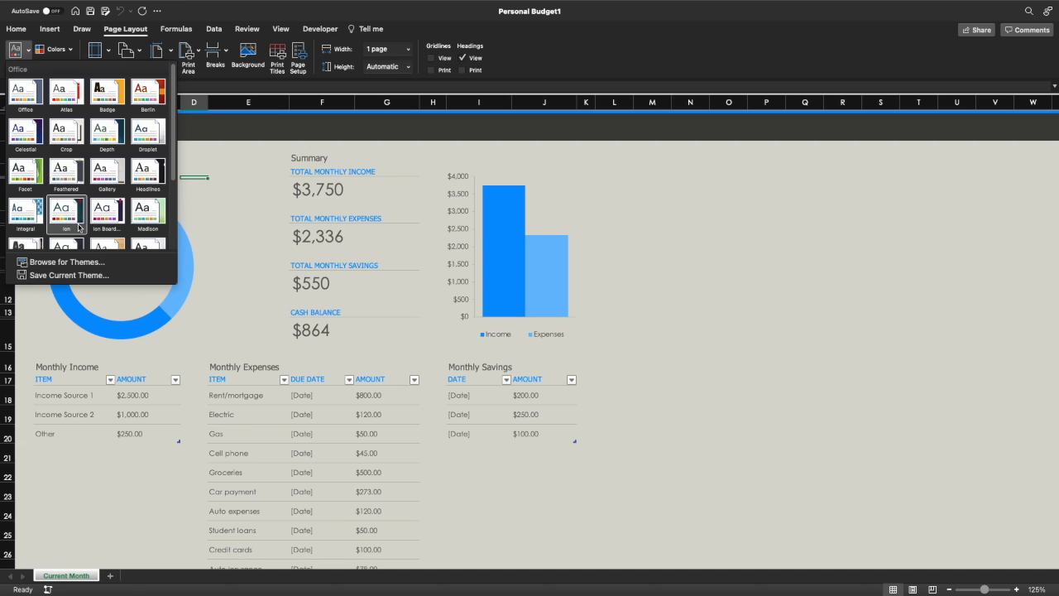
{"action": "left_click", "coordinate": [28, 50]}
{"action": "left_click", "coordinate": [53, 49]}
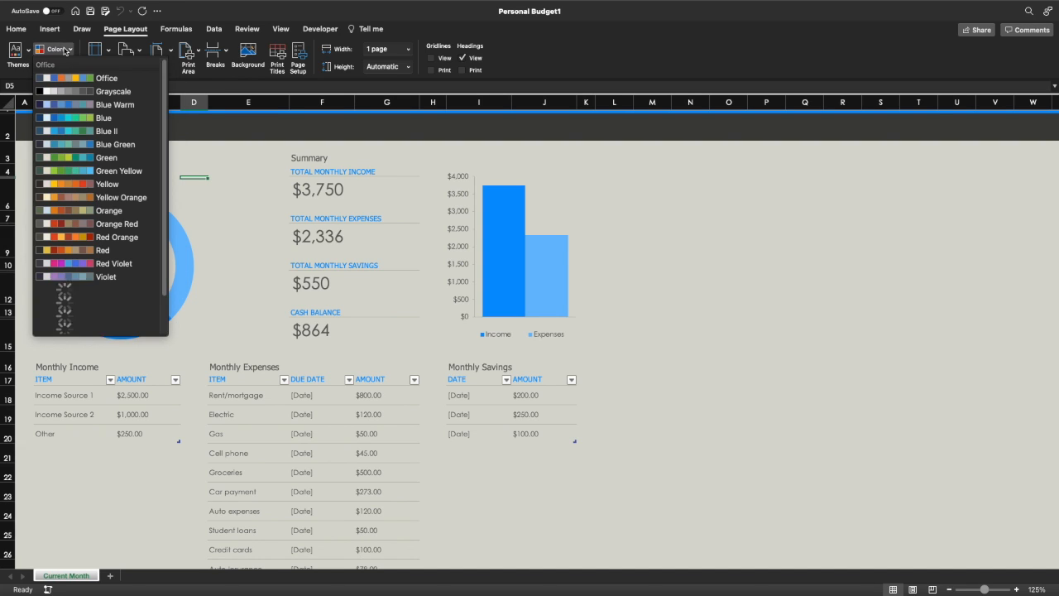
{"action": "scroll", "coordinate": [97, 258], "scroll_direction": "down", "scroll_amount": 2}
{"action": "scroll", "coordinate": [97, 258], "scroll_direction": "down", "scroll_amount": 1}
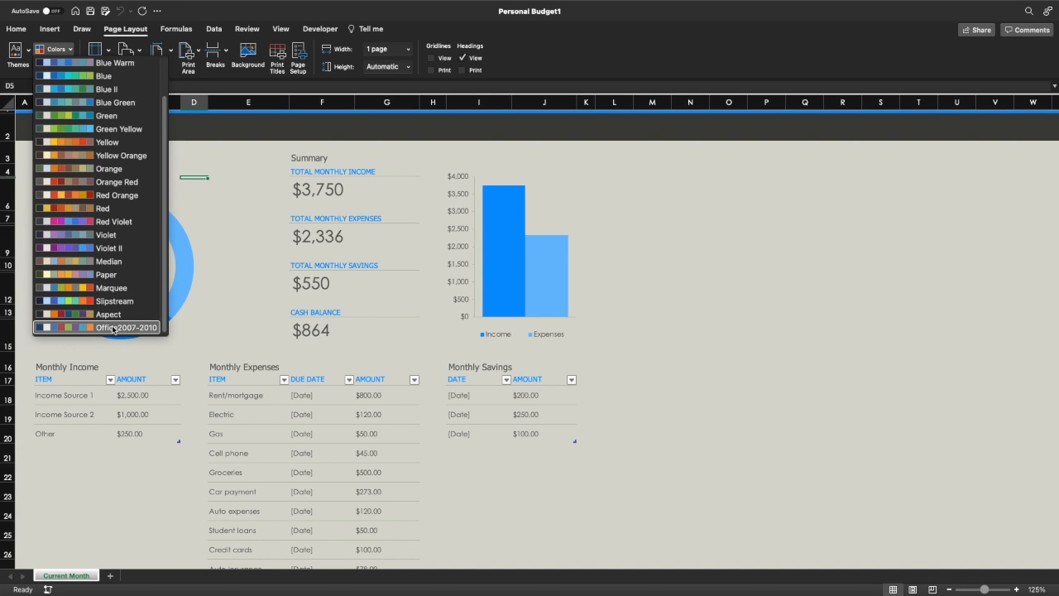
{"action": "left_click", "coordinate": [110, 327]}
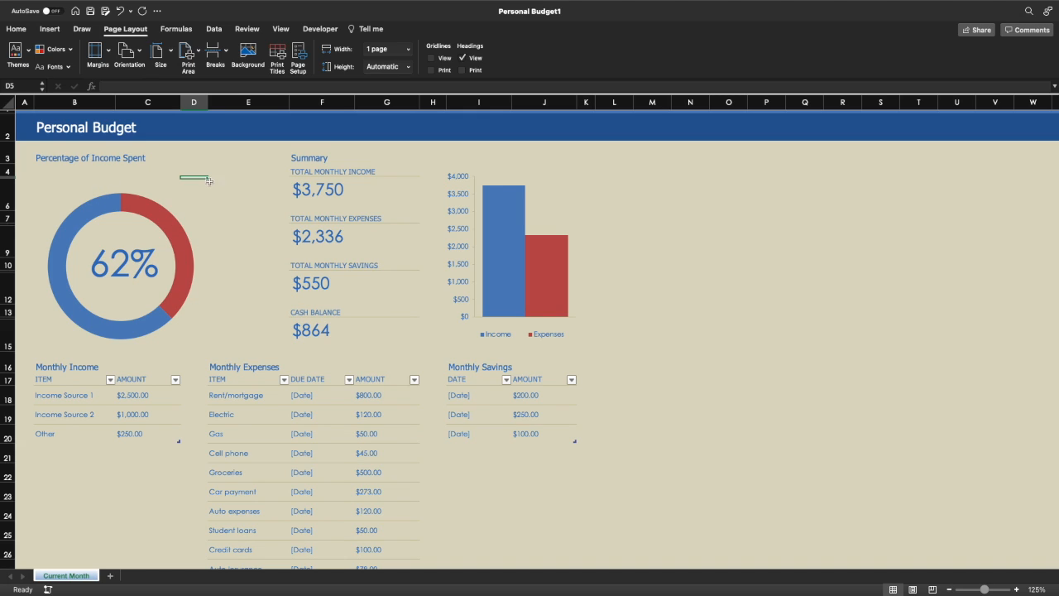
- Apply the first Chart Design style to the Percentage of Income Spent donut chart
{"action": "mouse_move", "coordinate": [82, 211]}
{"action": "left_click", "coordinate": [123, 263]}
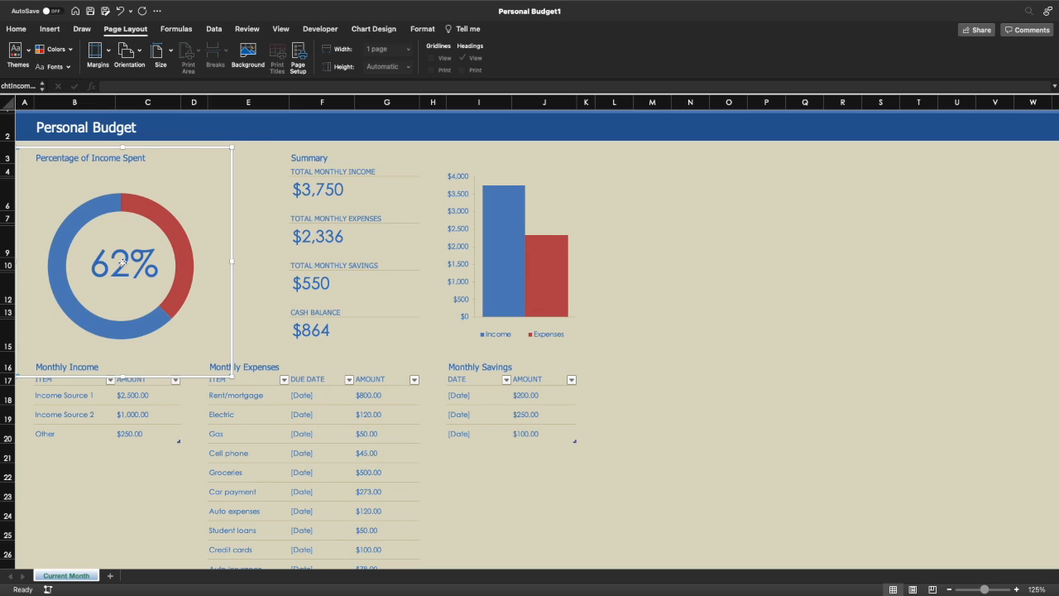
{"action": "left_click", "coordinate": [254, 160]}
{"action": "left_click", "coordinate": [166, 220]}
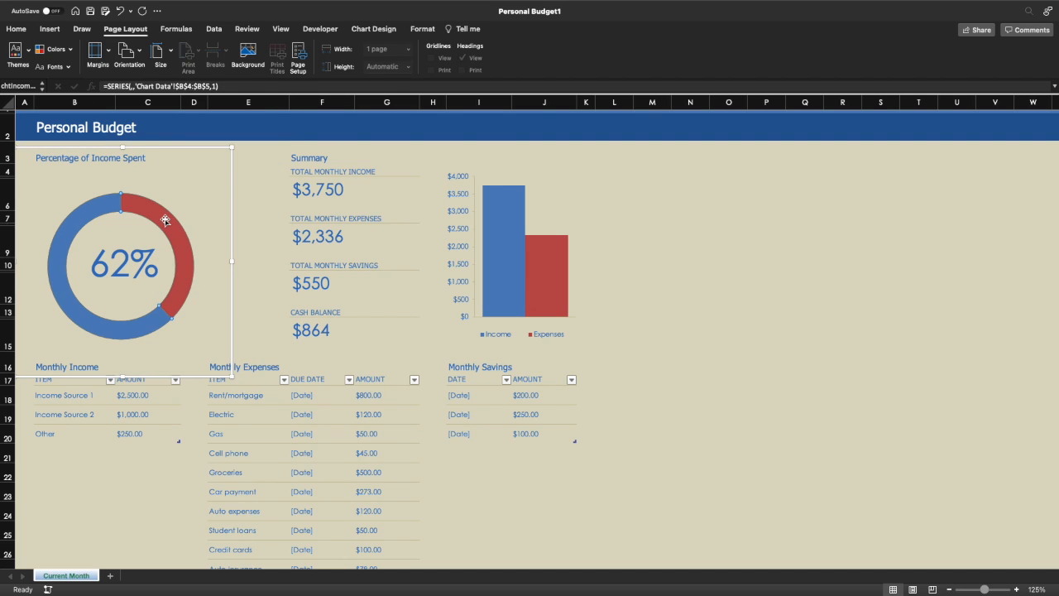
{"action": "left_click", "coordinate": [373, 29]}
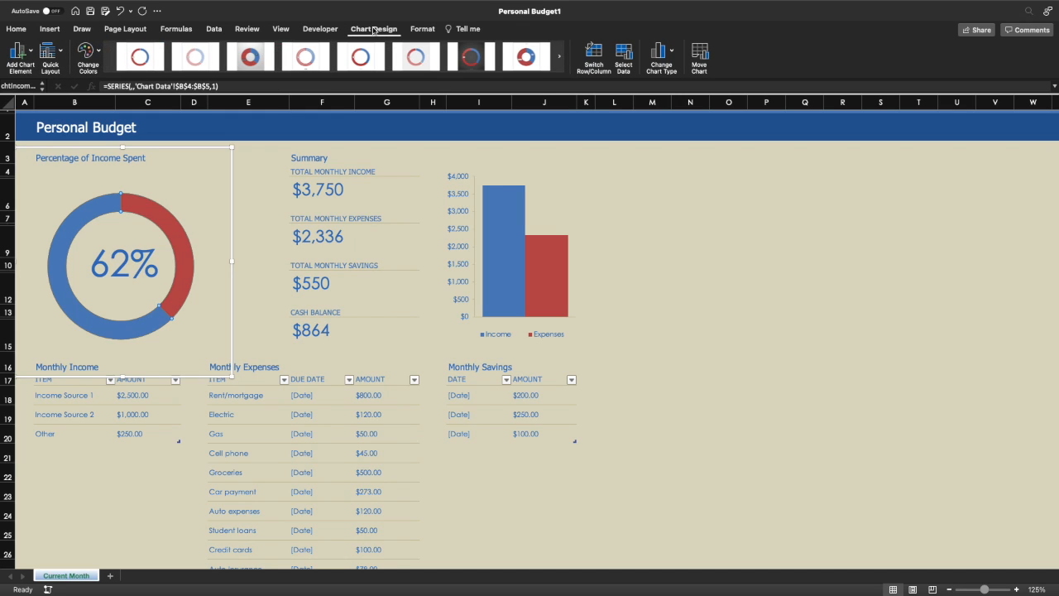
{"action": "left_click", "coordinate": [145, 60]}
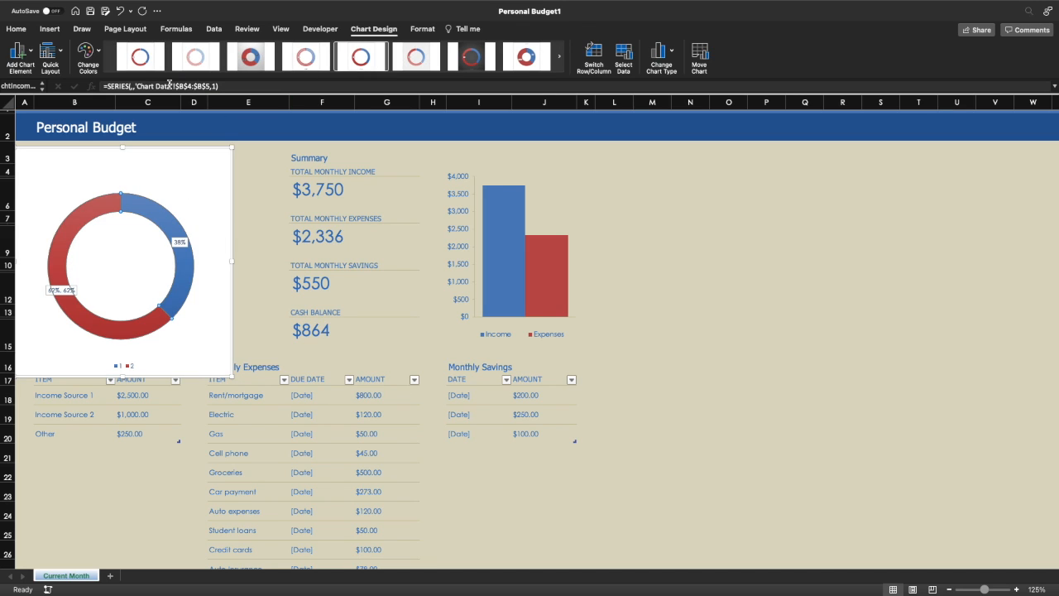
{"action": "left_click", "coordinate": [343, 74]}
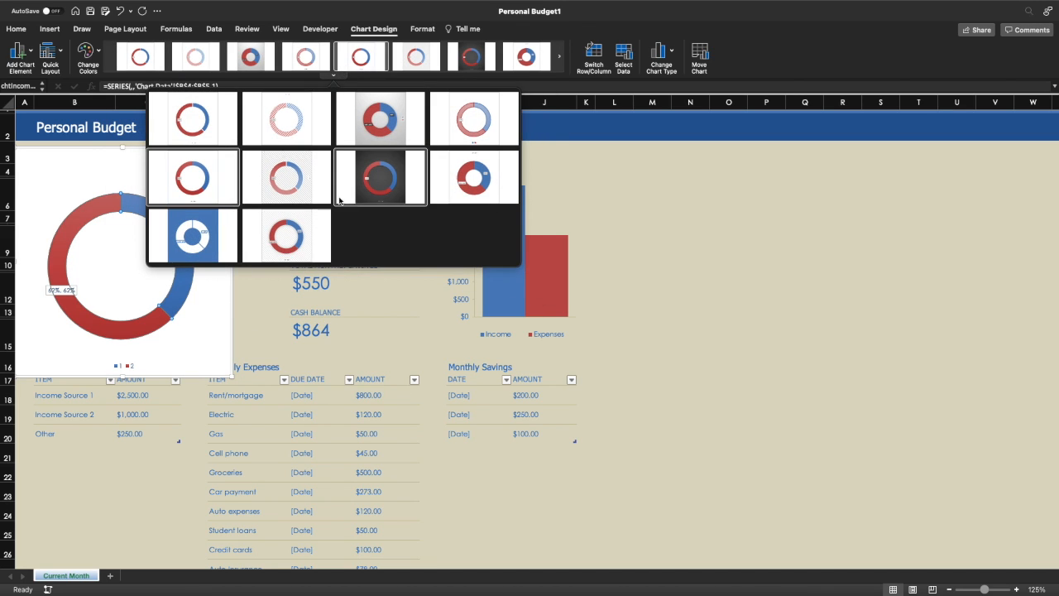
{"action": "left_click", "coordinate": [568, 209]}
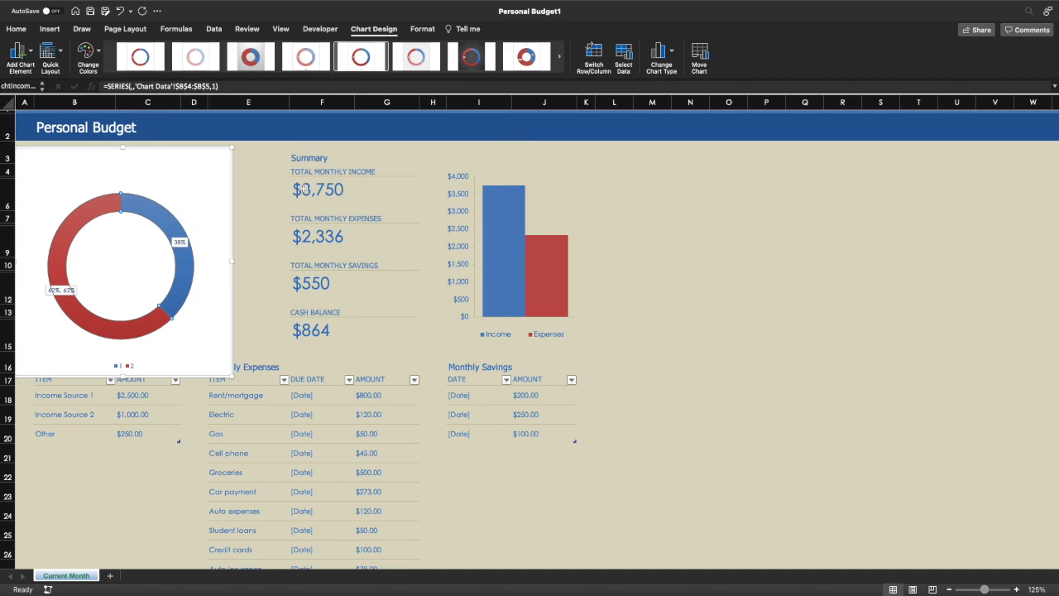
- Try several quick layouts with titles and percentage labels on the doughnut chart
{"action": "left_click", "coordinate": [258, 237]}
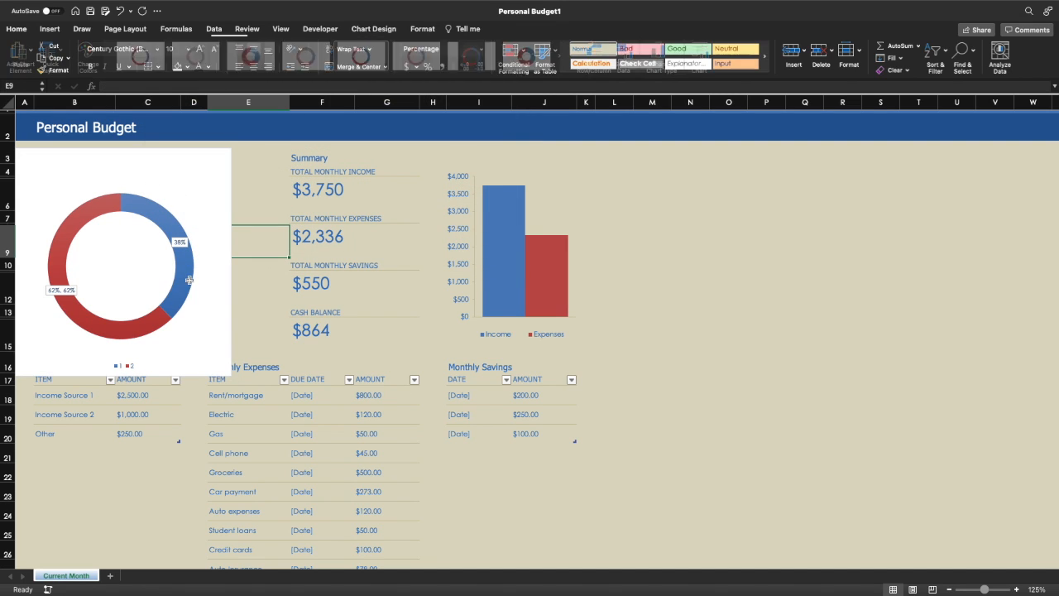
{"action": "left_click", "coordinate": [68, 291]}
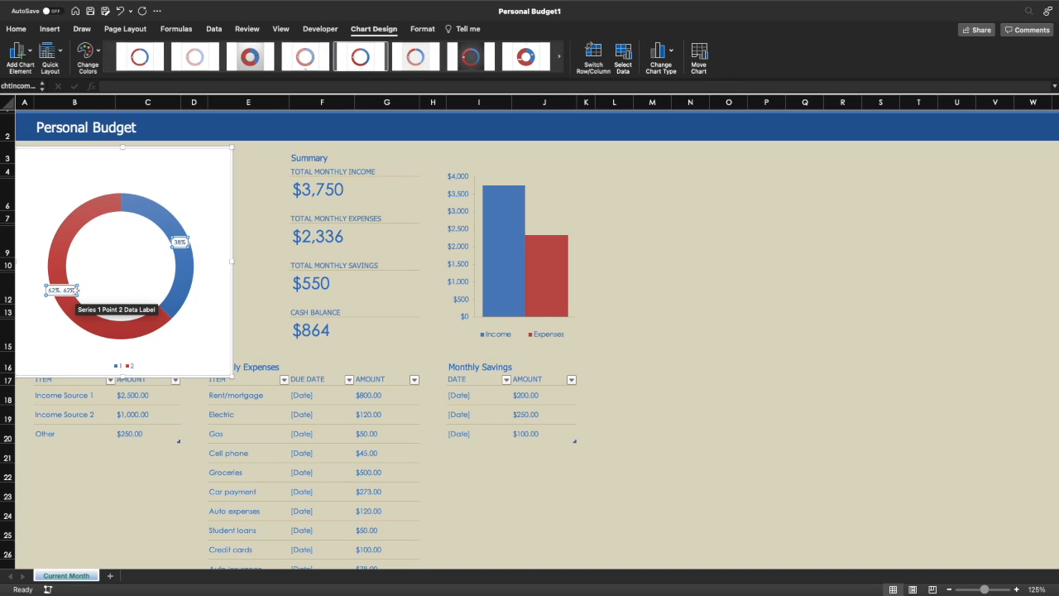
{"action": "left_click", "coordinate": [62, 51]}
{"action": "left_click", "coordinate": [66, 94]}
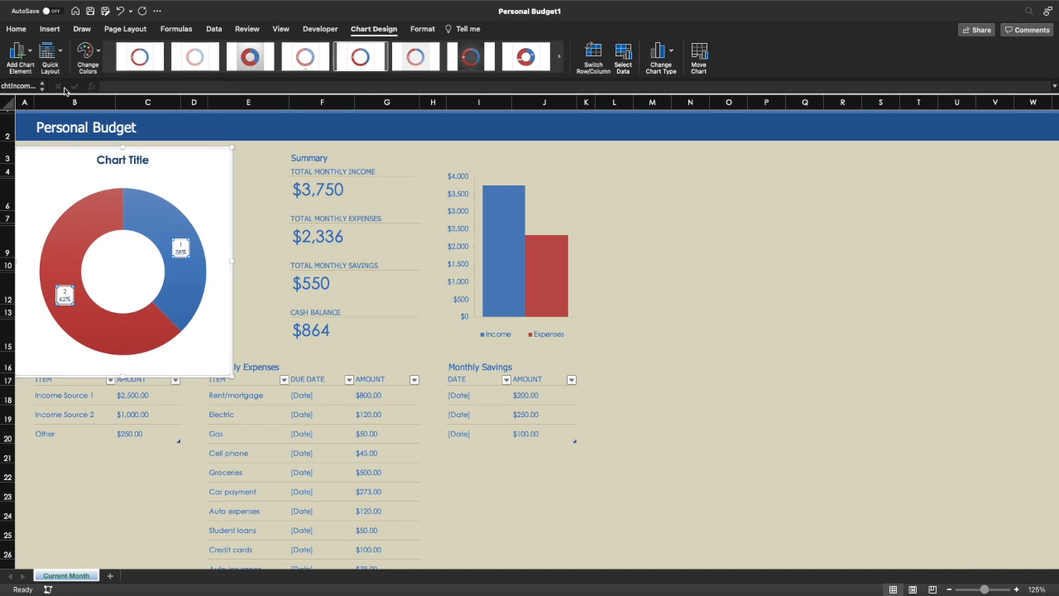
{"action": "left_click", "coordinate": [61, 54]}
{"action": "left_click", "coordinate": [110, 89]}
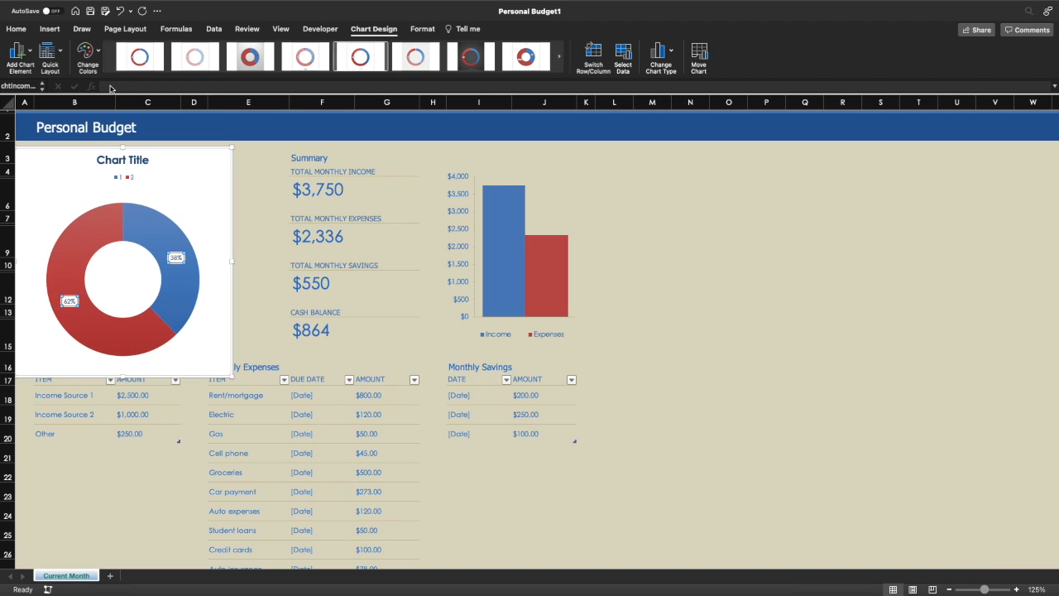
{"action": "left_click", "coordinate": [63, 53]}
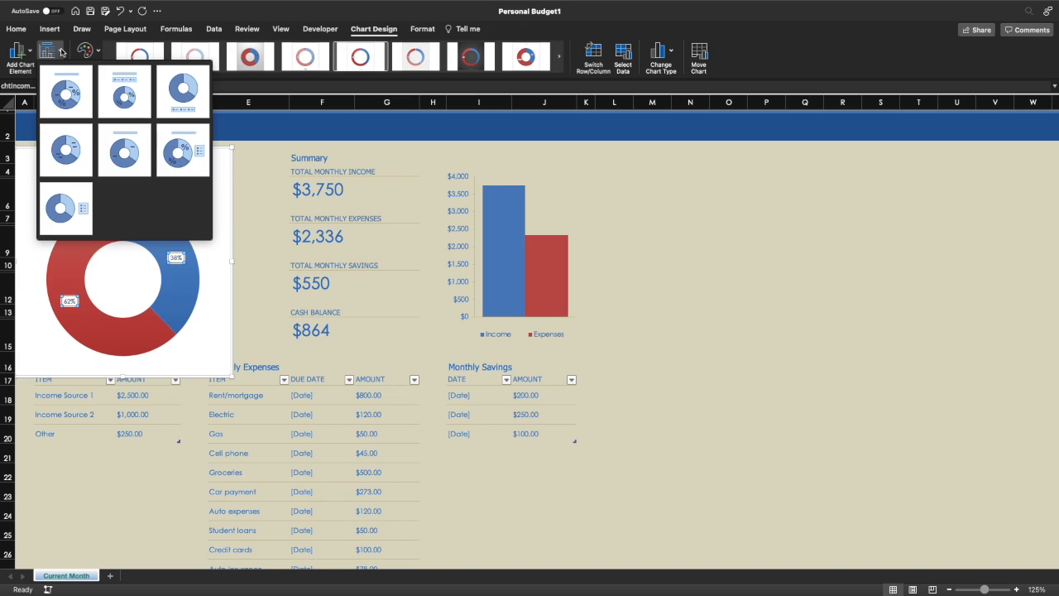
{"action": "left_click", "coordinate": [73, 146]}
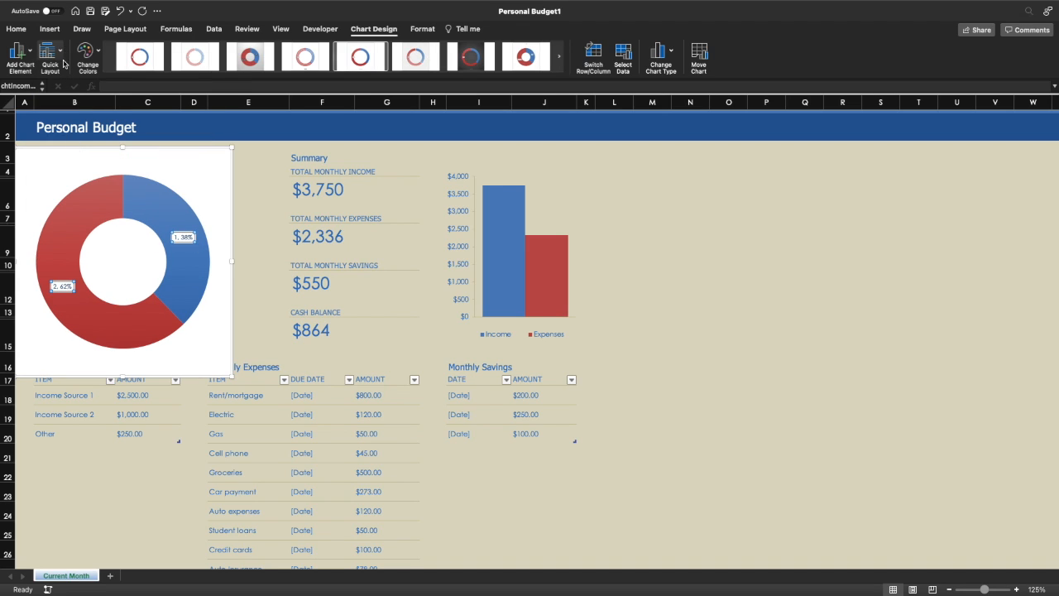
- Settle on the quick layout with title, legend and percentages, then select the legend
{"action": "left_click", "coordinate": [58, 54]}
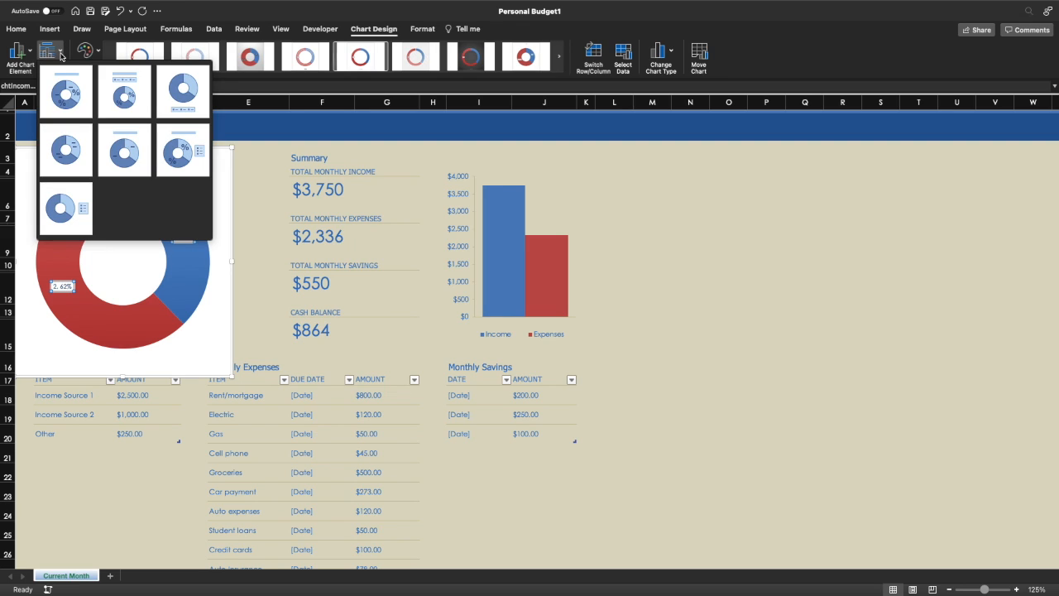
{"action": "left_click", "coordinate": [62, 198]}
{"action": "left_click", "coordinate": [51, 53]}
{"action": "left_click", "coordinate": [129, 147]}
{"action": "left_click", "coordinate": [49, 52]}
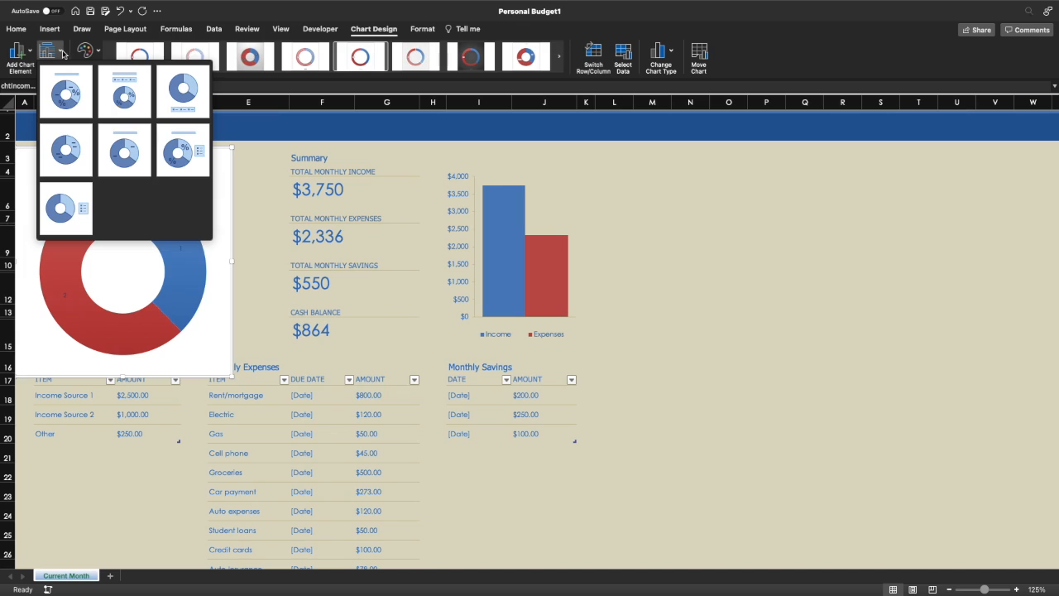
{"action": "left_click", "coordinate": [184, 149]}
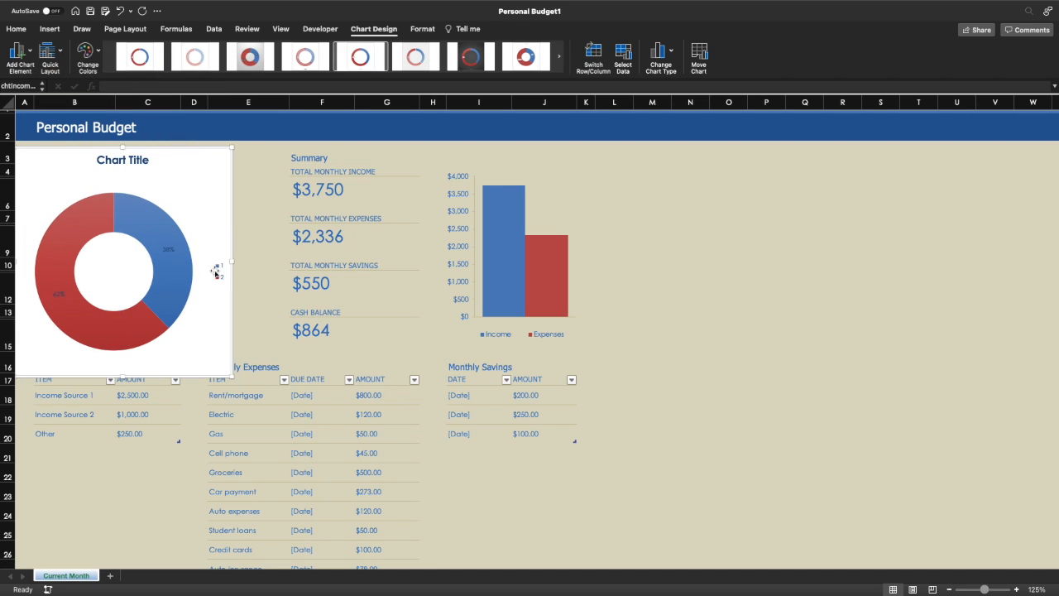
{"action": "left_click", "coordinate": [219, 269]}
- Delete the doughnut chart's legend and its 'Chart Title' placeholder, then select the chart area
{"action": "key", "text": "Delete"}
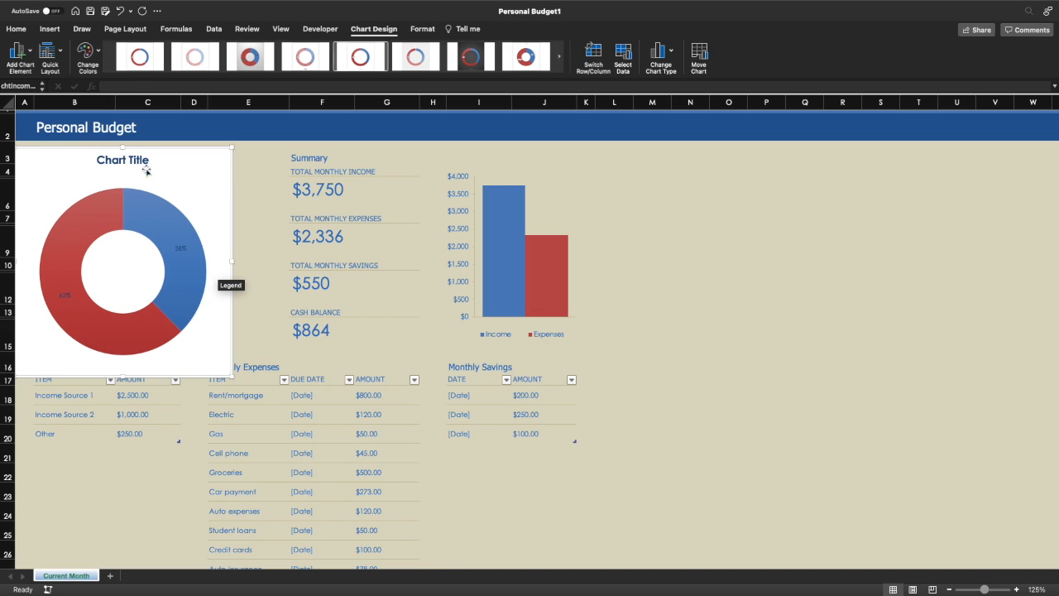
{"action": "left_click", "coordinate": [138, 160]}
{"action": "key", "text": "Delete"}
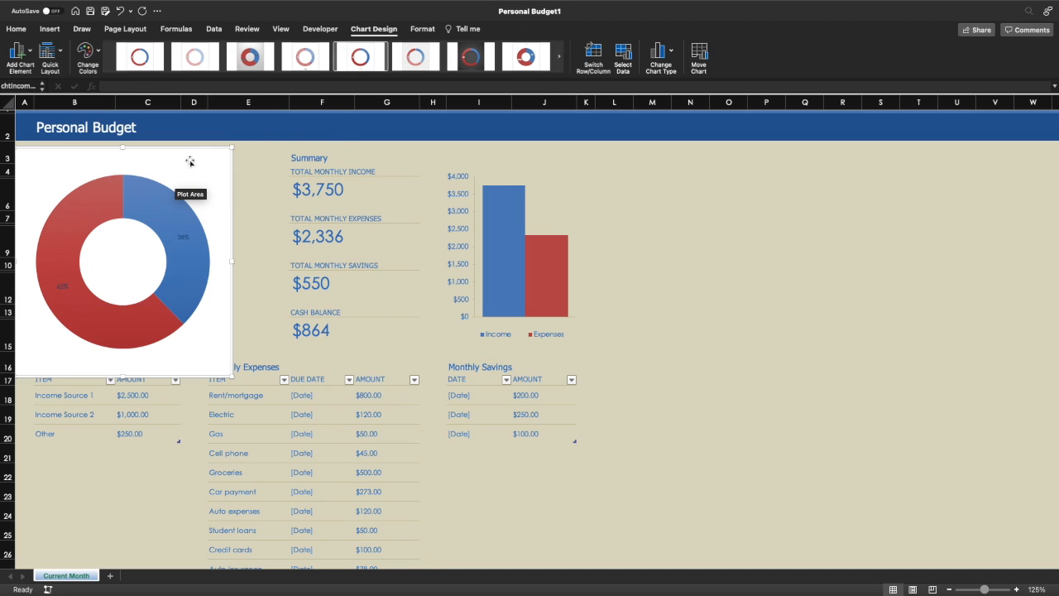
{"action": "left_click", "coordinate": [148, 202]}
{"action": "left_click", "coordinate": [203, 175]}
{"action": "left_click", "coordinate": [198, 158]}
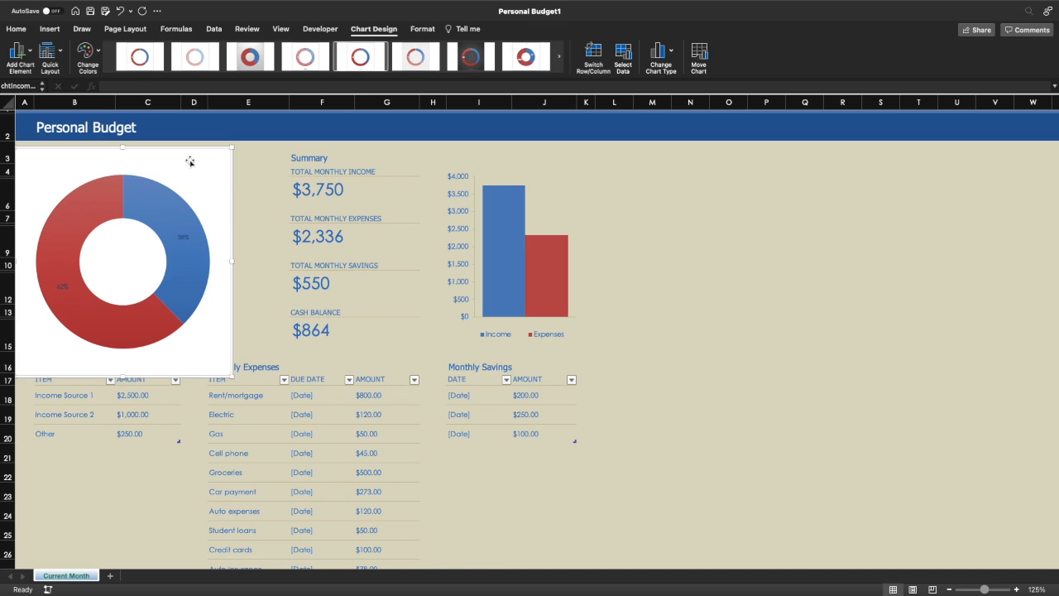
- Set the doughnut chart's shape fill to No Fill
{"action": "left_click", "coordinate": [422, 29]}
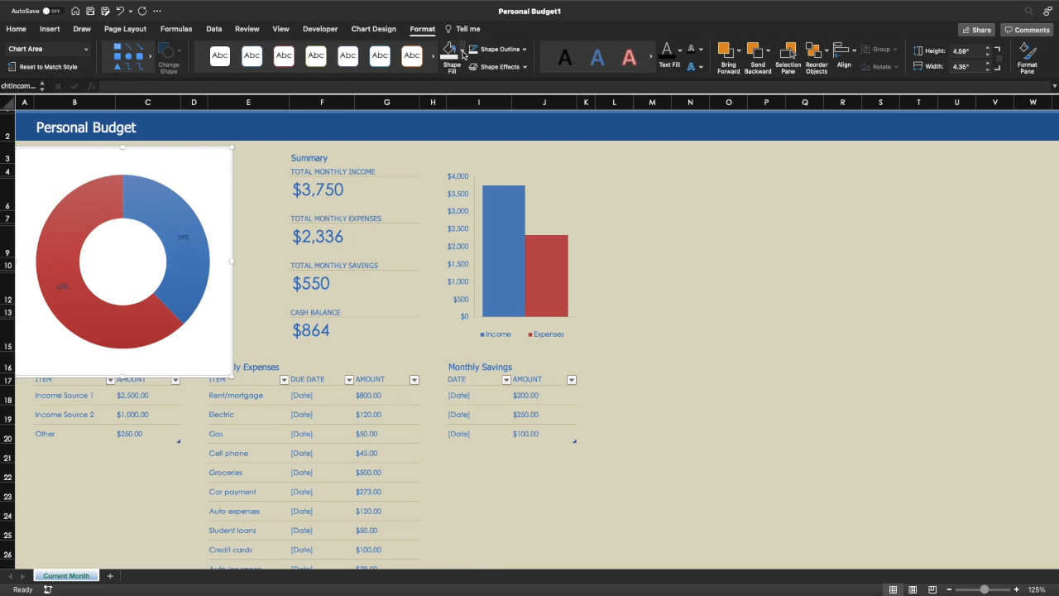
{"action": "left_click", "coordinate": [463, 52]}
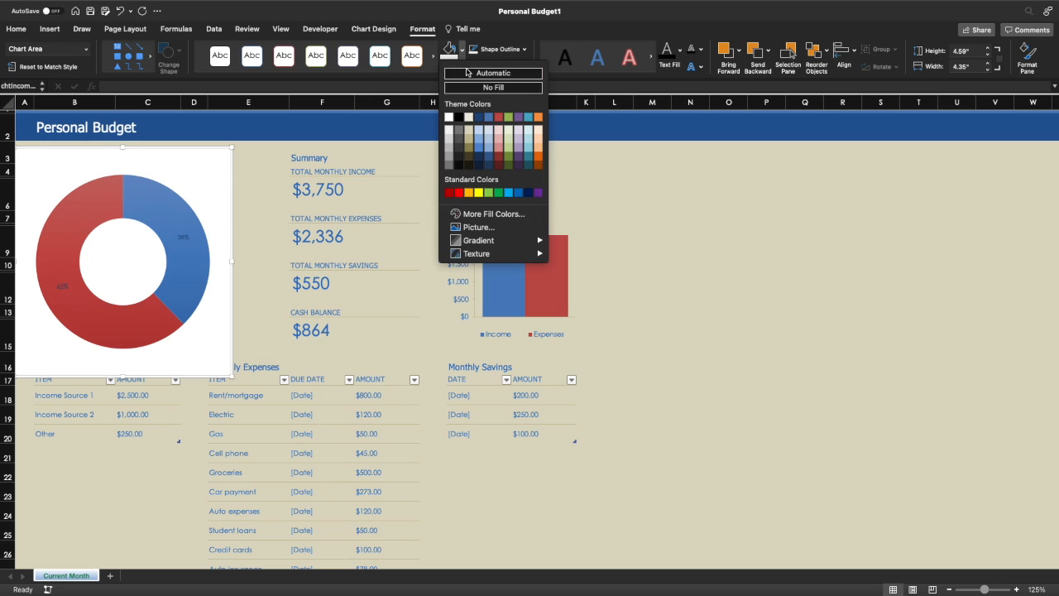
{"action": "left_click", "coordinate": [485, 84]}
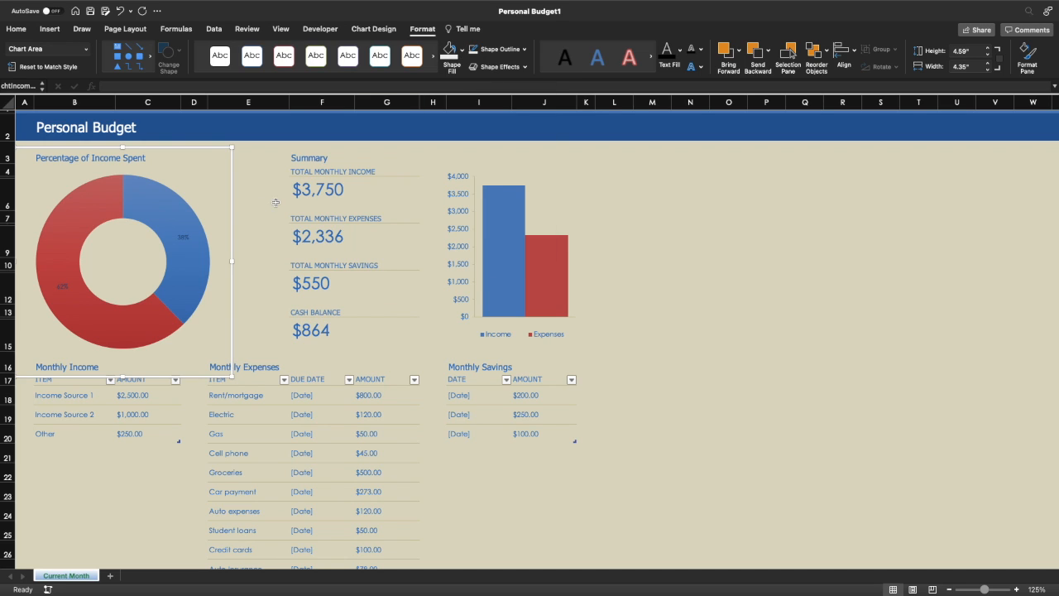
{"action": "left_click", "coordinate": [655, 240]}
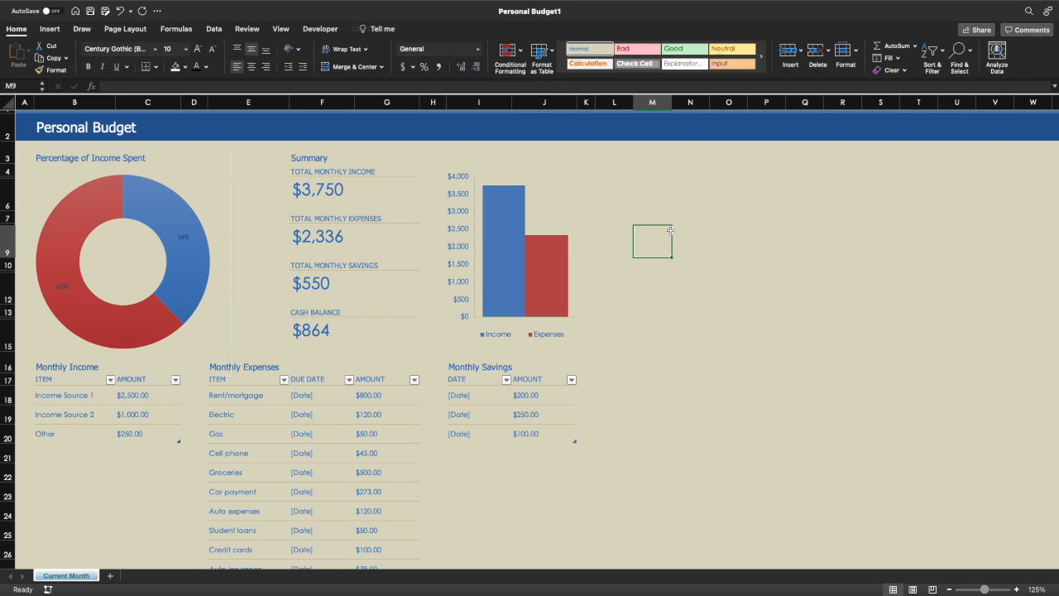
- Remove the doughnut chart's border with No Outline
{"action": "left_click", "coordinate": [230, 190]}
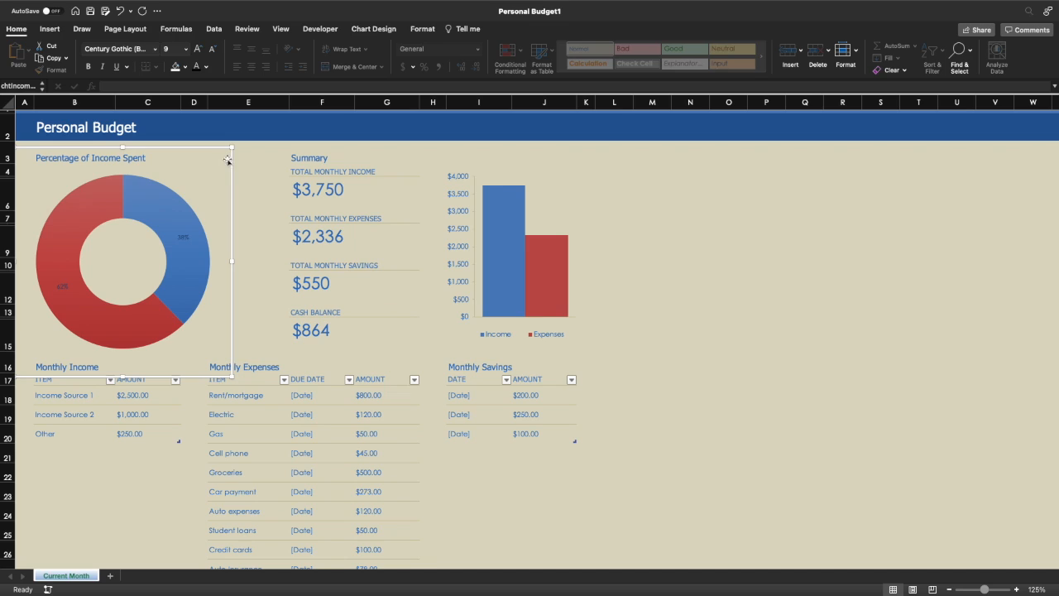
{"action": "left_click", "coordinate": [423, 29]}
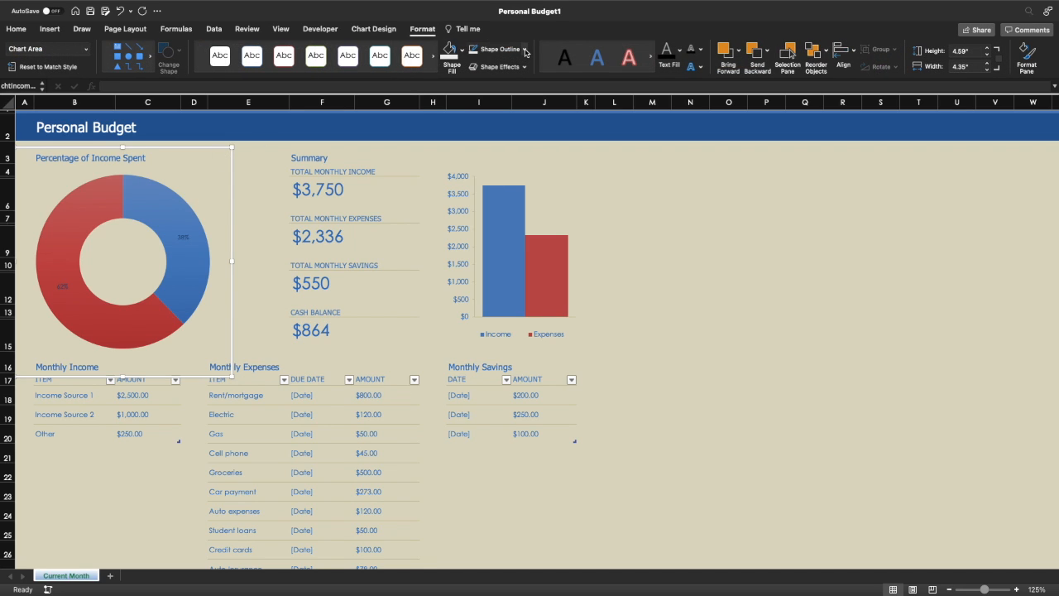
{"action": "left_click", "coordinate": [526, 50]}
{"action": "left_click", "coordinate": [526, 83]}
{"action": "left_click", "coordinate": [672, 254]}
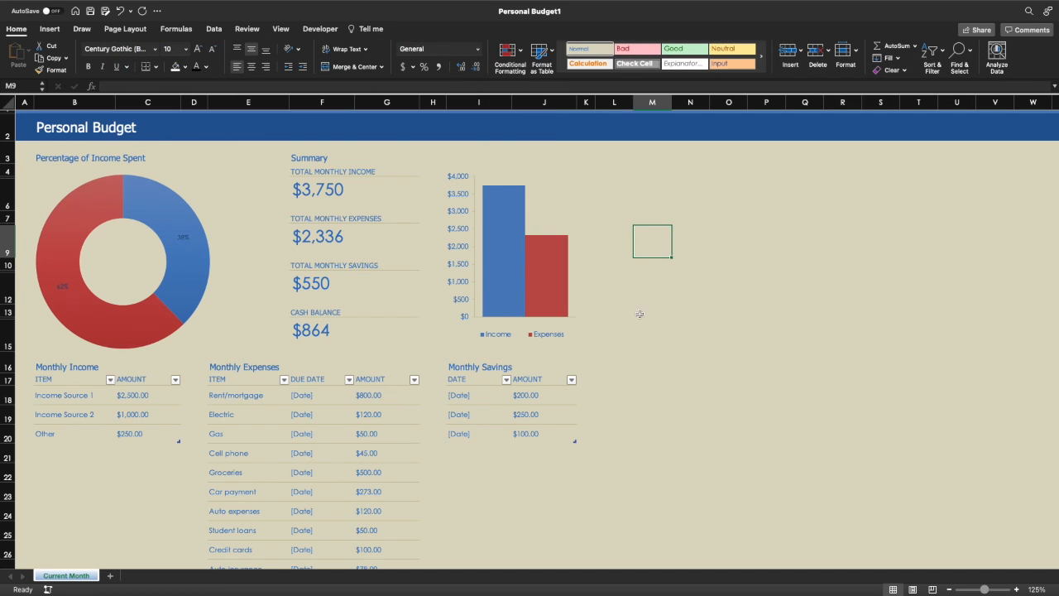
{"action": "left_click", "coordinate": [217, 190]}
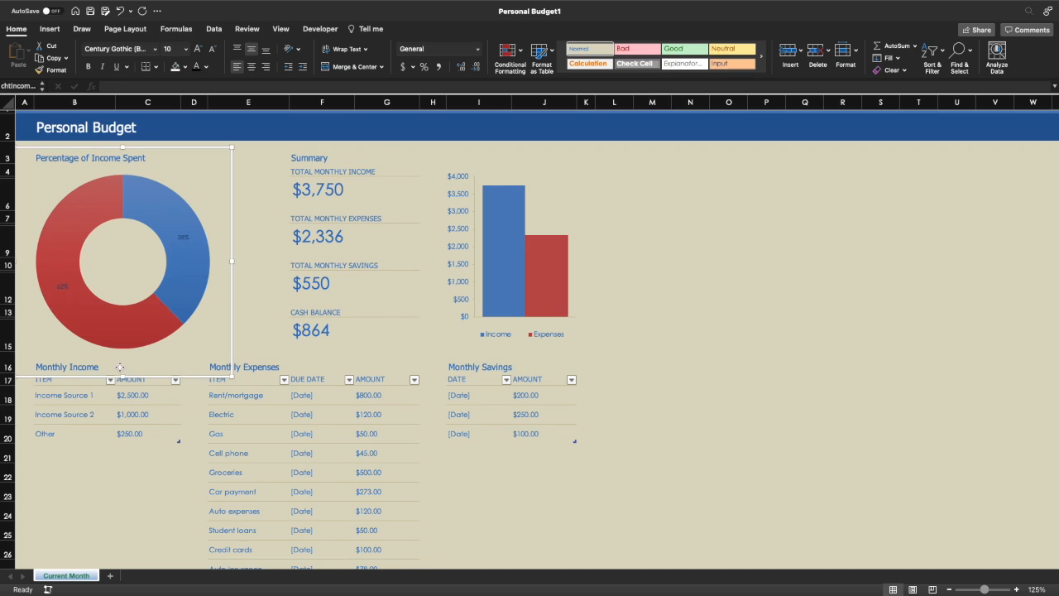
- Shrink the doughnut chart to end above Monthly Income and give the 38% label dark text
{"action": "left_click_drag", "start_coordinate": [233, 375], "coordinate": [212, 350]}
{"action": "left_click", "coordinate": [167, 225]}
{"action": "left_click", "coordinate": [167, 226]}
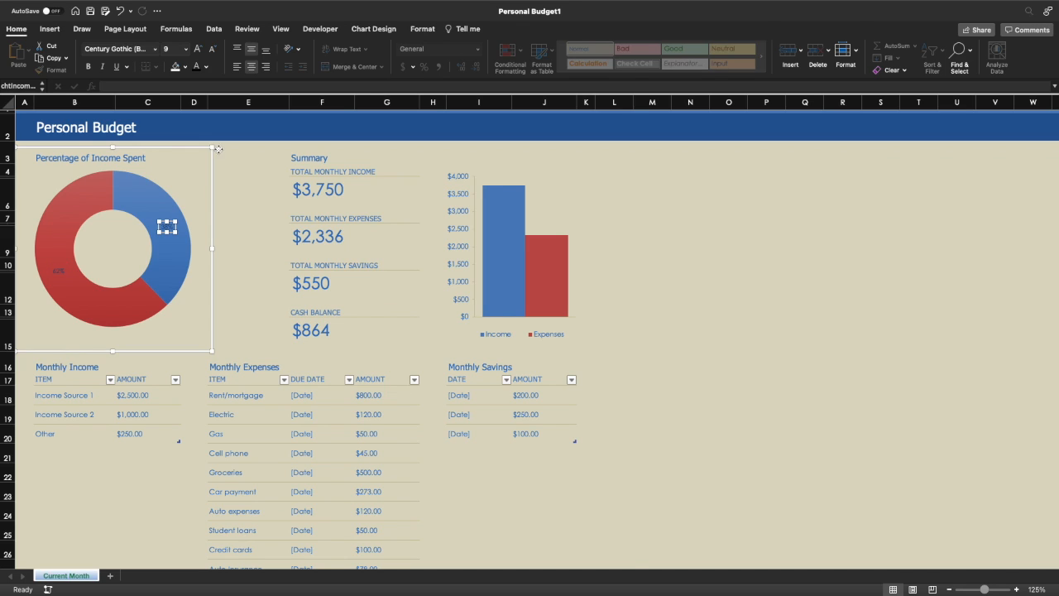
{"action": "left_click", "coordinate": [373, 29]}
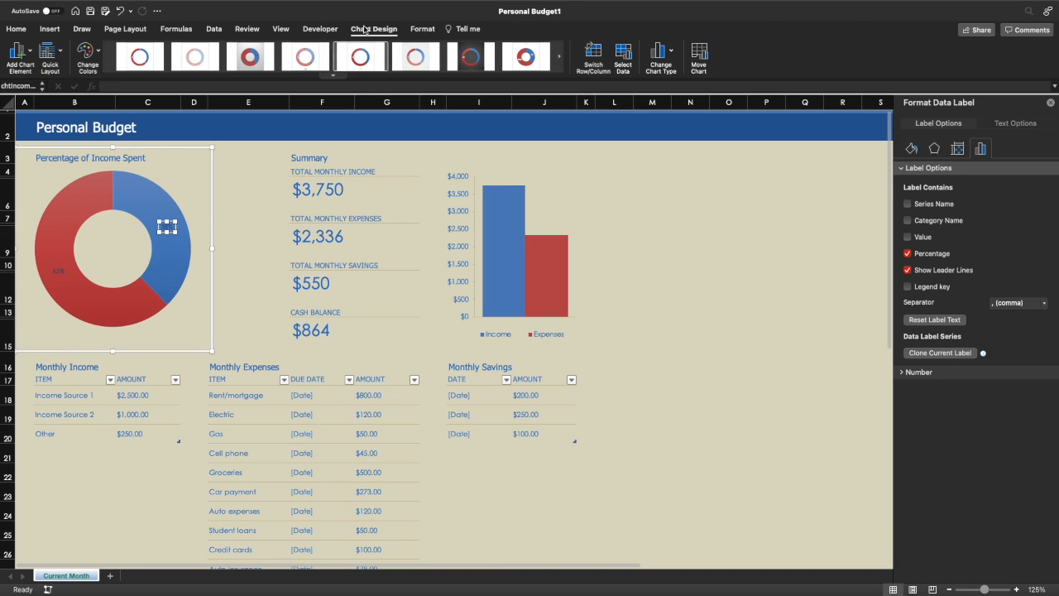
{"action": "left_click", "coordinate": [421, 30]}
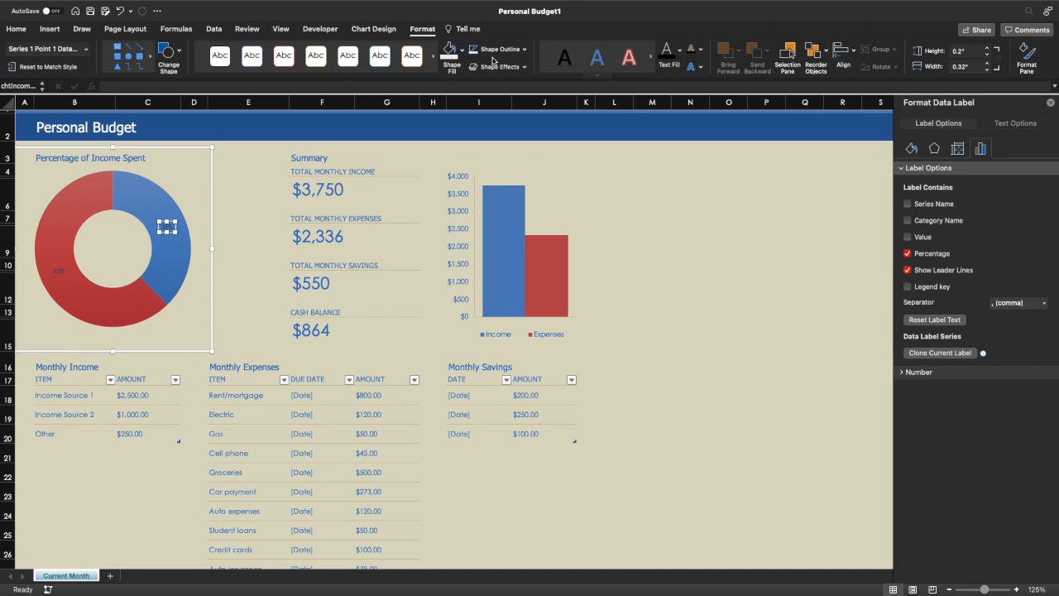
{"action": "left_click", "coordinate": [679, 51]}
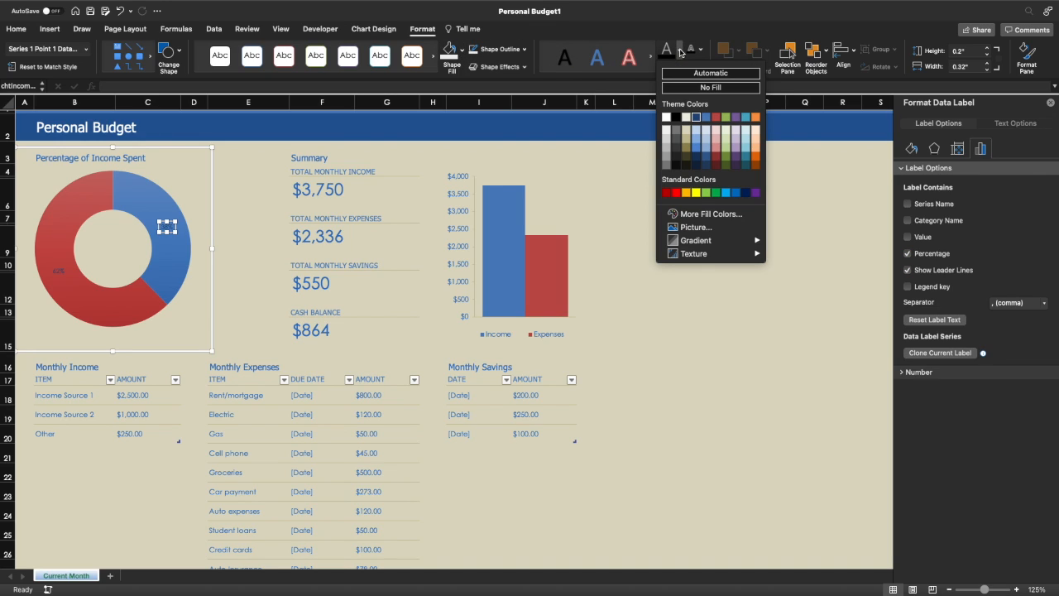
{"action": "left_click", "coordinate": [677, 118]}
{"action": "left_click", "coordinate": [675, 195]}
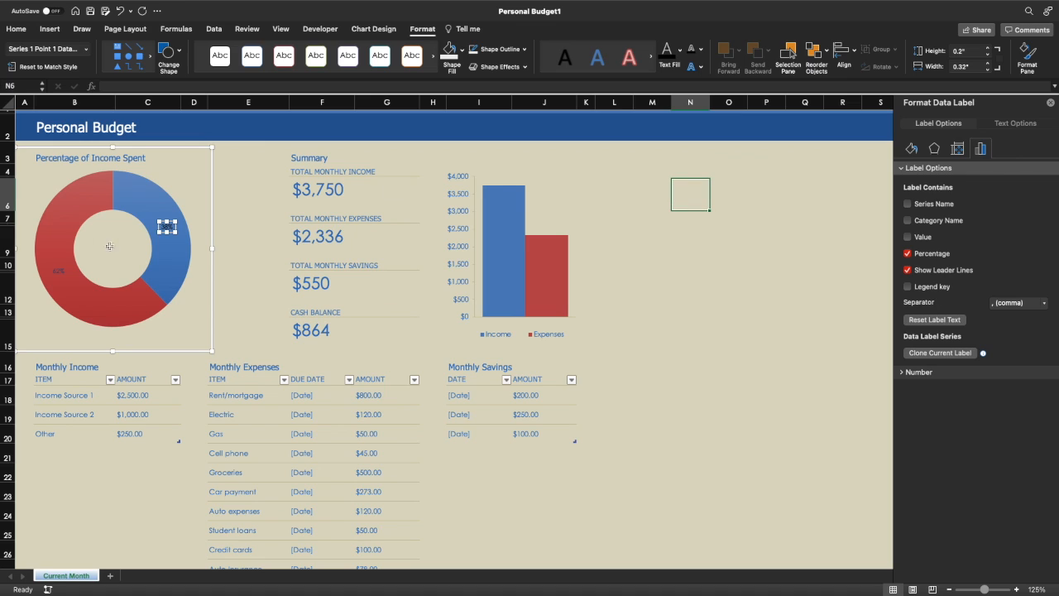
- Give the 62% label dark grey text to match
{"action": "left_click", "coordinate": [59, 273]}
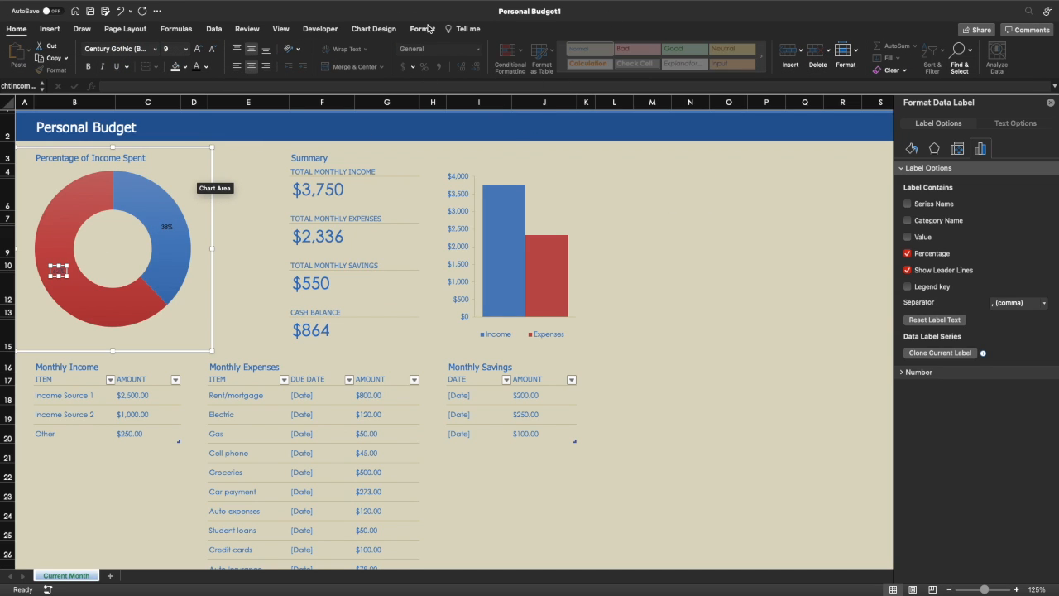
{"action": "left_click", "coordinate": [423, 28]}
{"action": "left_click", "coordinate": [682, 50]}
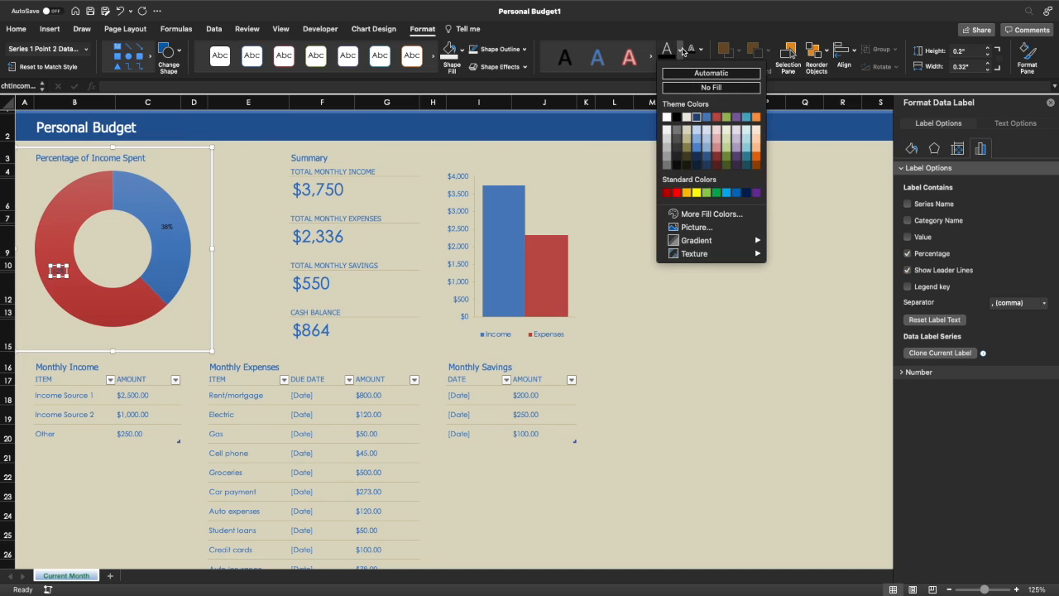
{"action": "left_click", "coordinate": [679, 168]}
{"action": "left_click", "coordinate": [110, 300]}
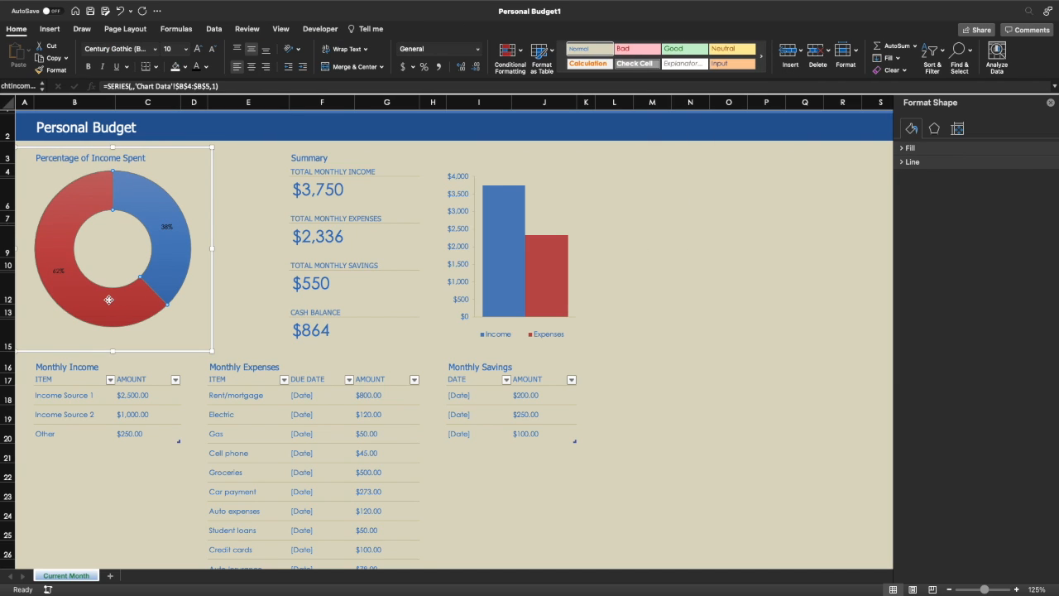
- Fill the doughnut's 38% slice bright red and its 62% slice green
{"action": "left_click", "coordinate": [111, 301]}
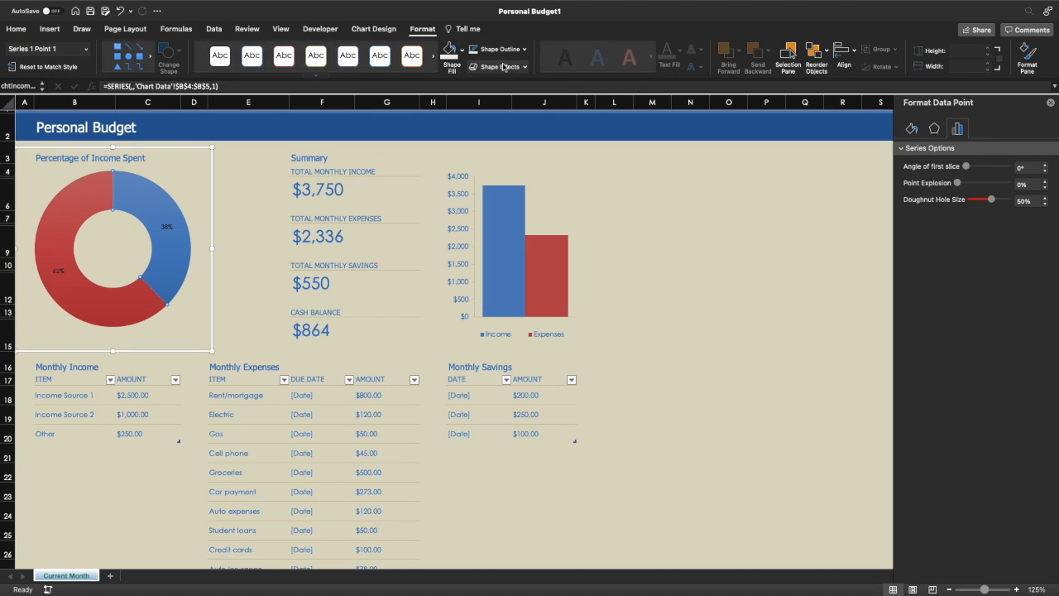
{"action": "left_click", "coordinate": [460, 50]}
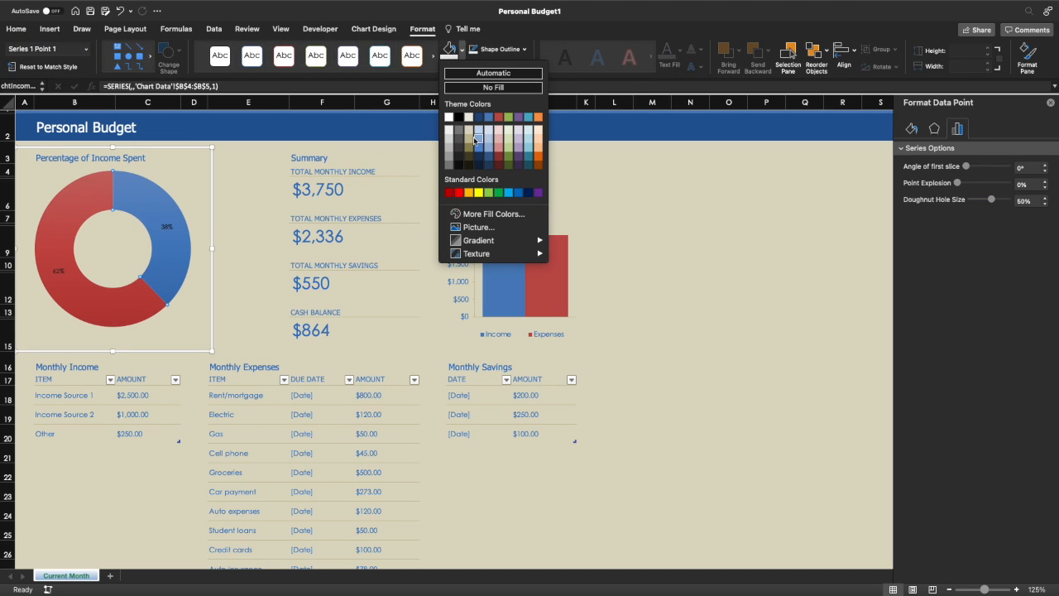
{"action": "left_click", "coordinate": [459, 192]}
{"action": "left_click", "coordinate": [91, 298]}
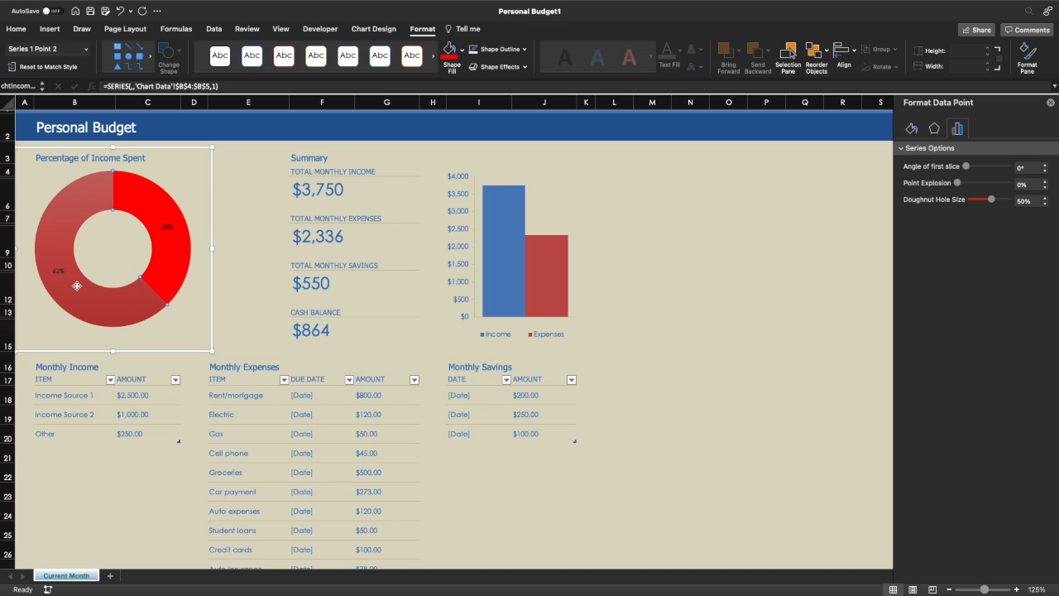
{"action": "left_click", "coordinate": [464, 51]}
{"action": "left_click", "coordinate": [498, 191]}
{"action": "left_click", "coordinate": [258, 164]}
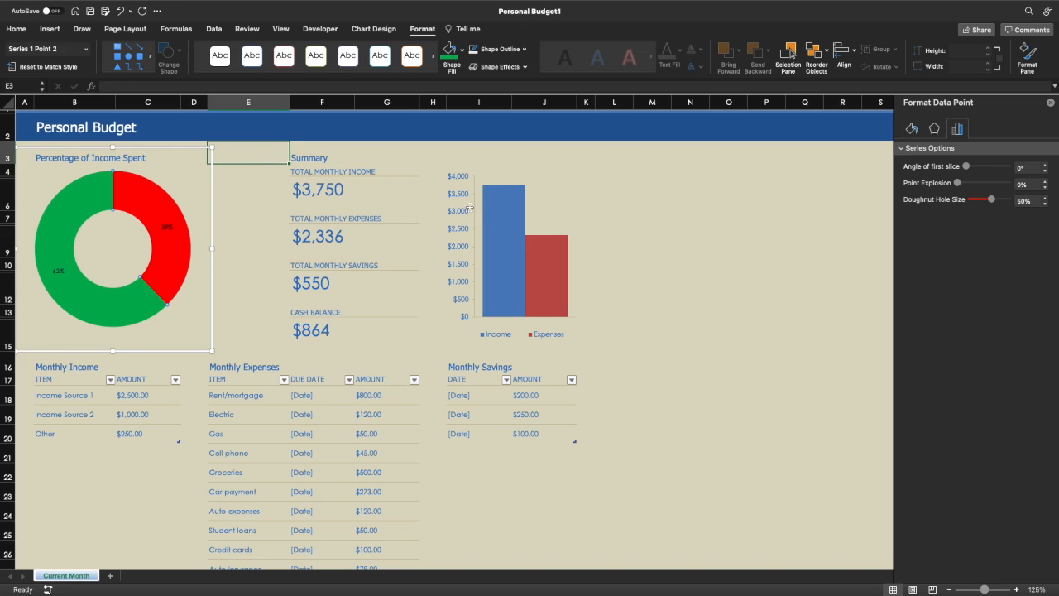
{"action": "left_click", "coordinate": [499, 218]}
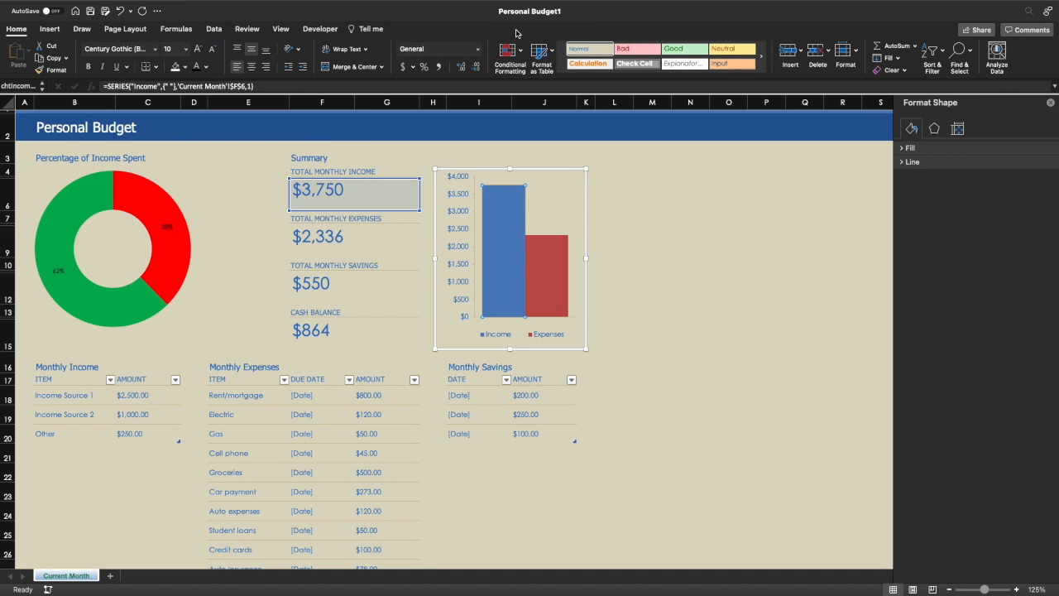
- Set the Income column's shape fill to green and the Expenses column's to bright red
{"action": "left_click", "coordinate": [449, 54]}
{"action": "left_click", "coordinate": [540, 250]}
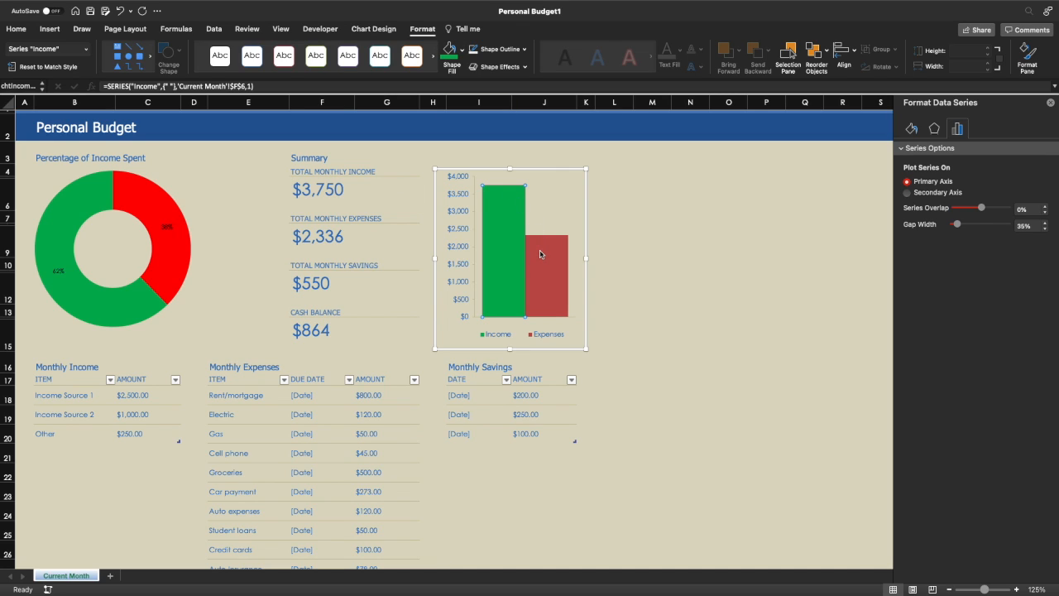
{"action": "left_click", "coordinate": [462, 49]}
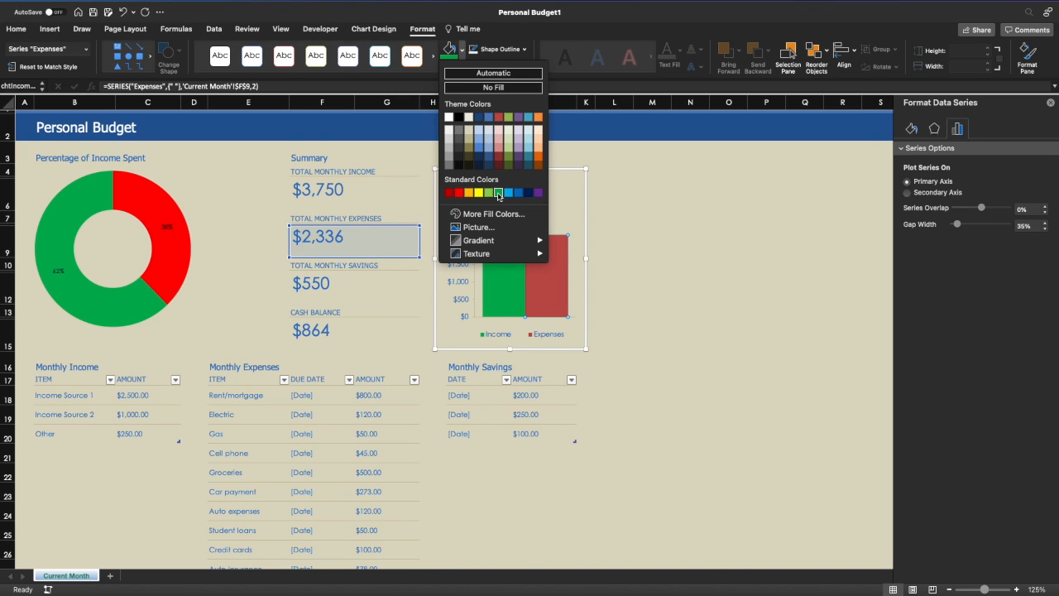
{"action": "left_click", "coordinate": [457, 192]}
{"action": "left_click", "coordinate": [508, 236]}
{"action": "left_click", "coordinate": [507, 233]}
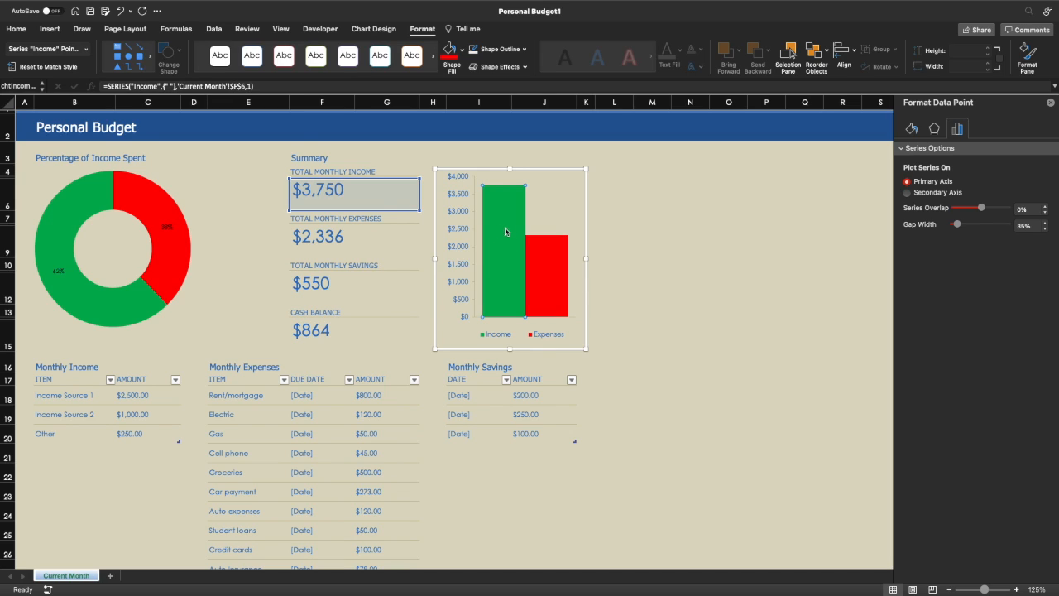
{"action": "left_click", "coordinate": [553, 270]}
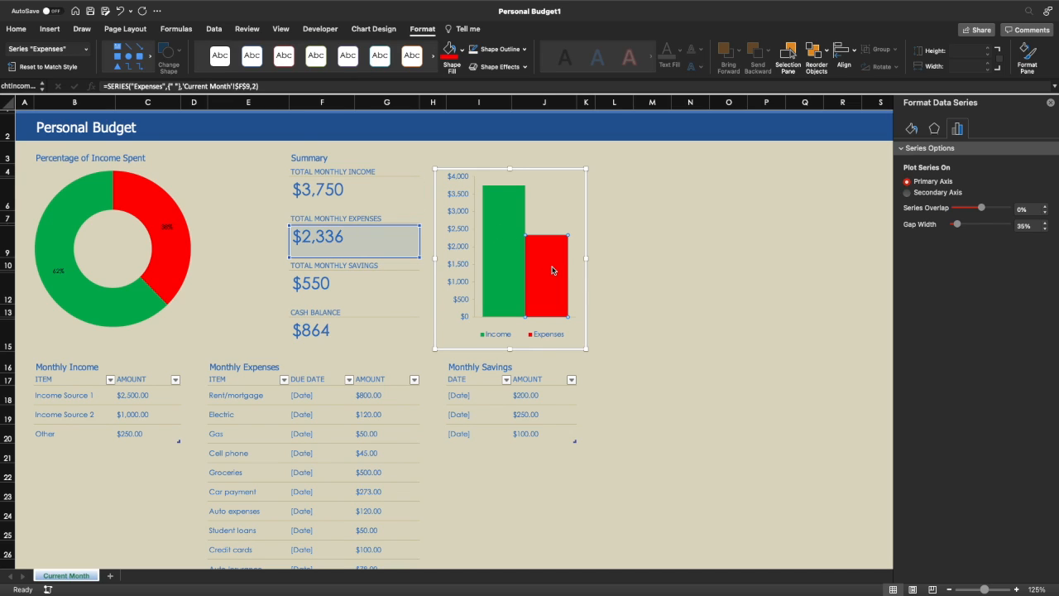
{"action": "left_click", "coordinate": [549, 197]}
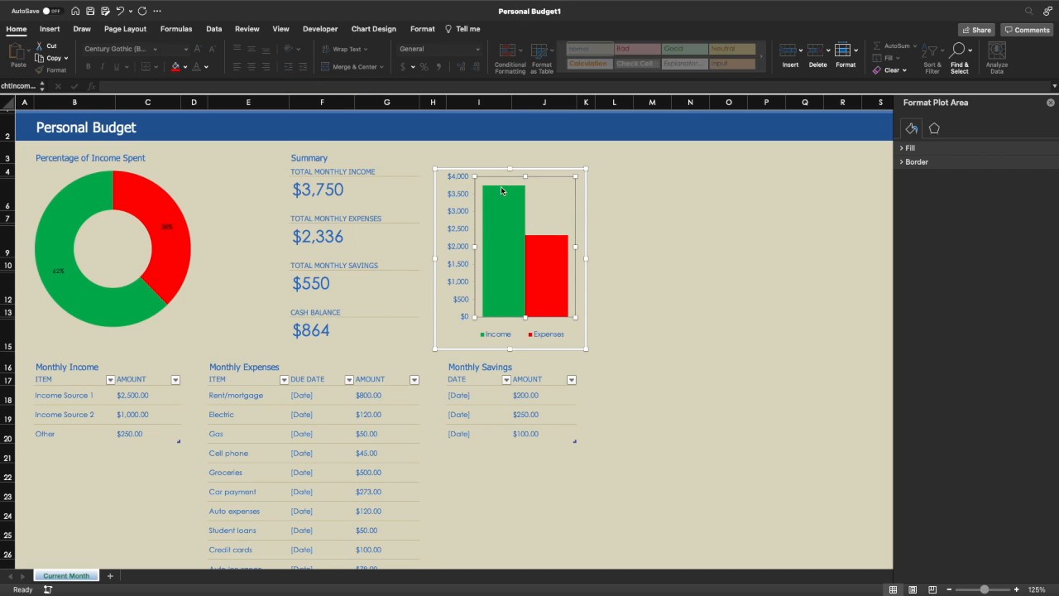
- Try several Quick Layouts on the income-versus-expenses chart, keeping one with a side legend
{"action": "left_click", "coordinate": [369, 27]}
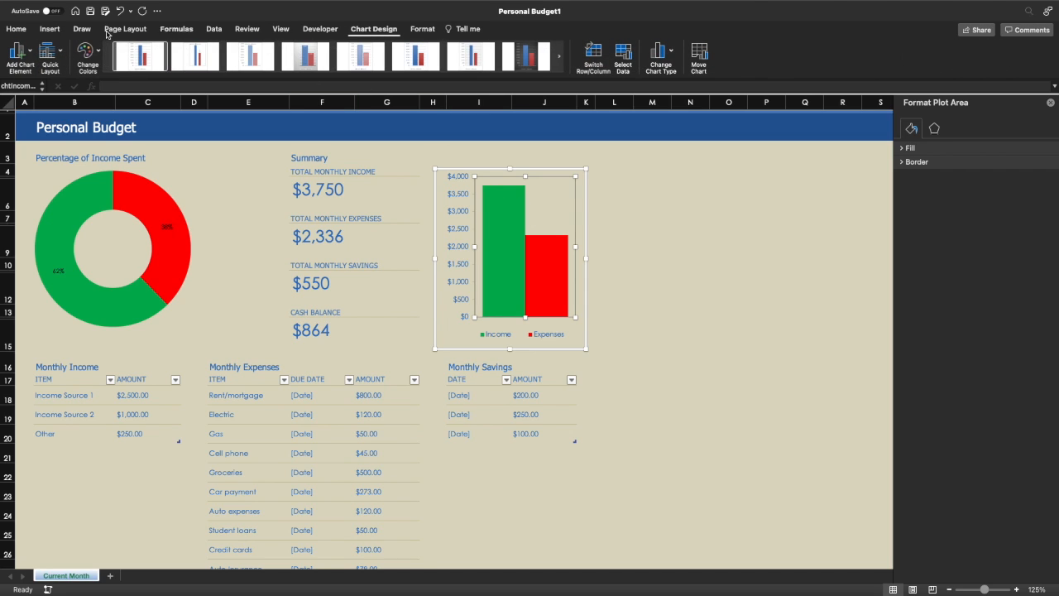
{"action": "left_click", "coordinate": [59, 53]}
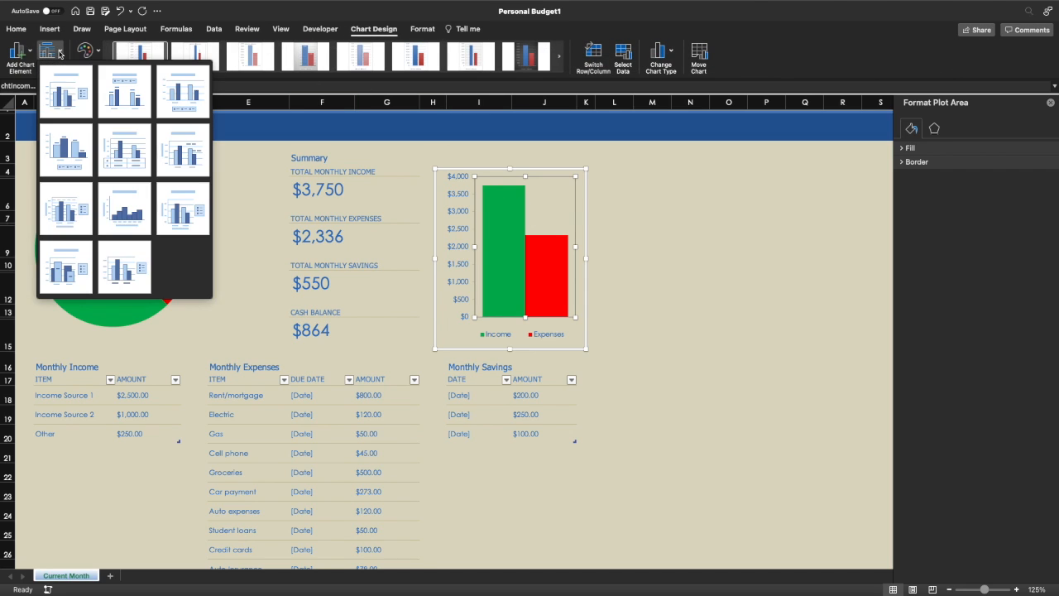
{"action": "left_click", "coordinate": [66, 93]}
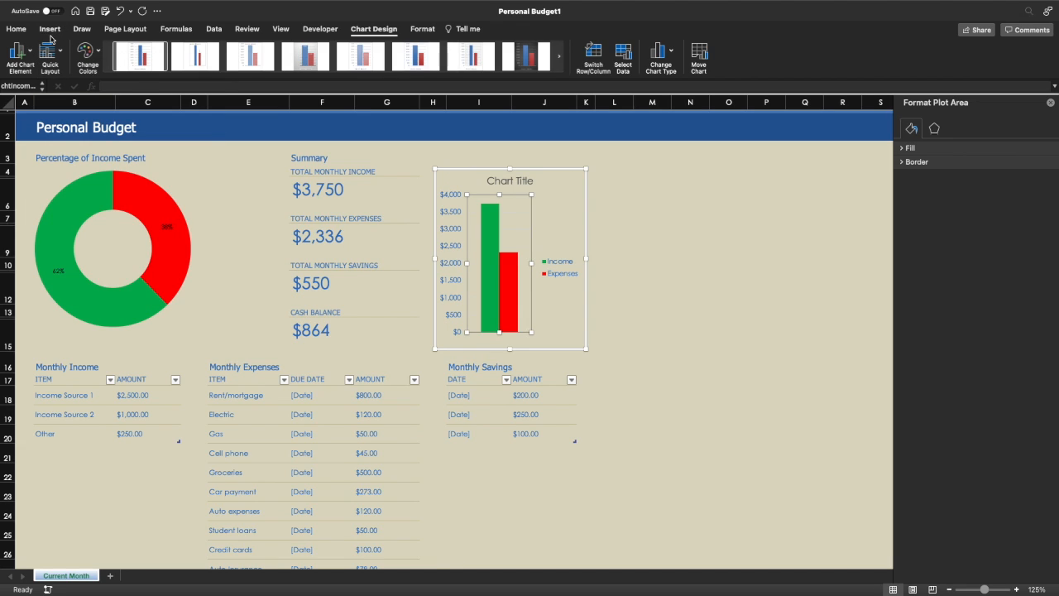
{"action": "left_click", "coordinate": [52, 52]}
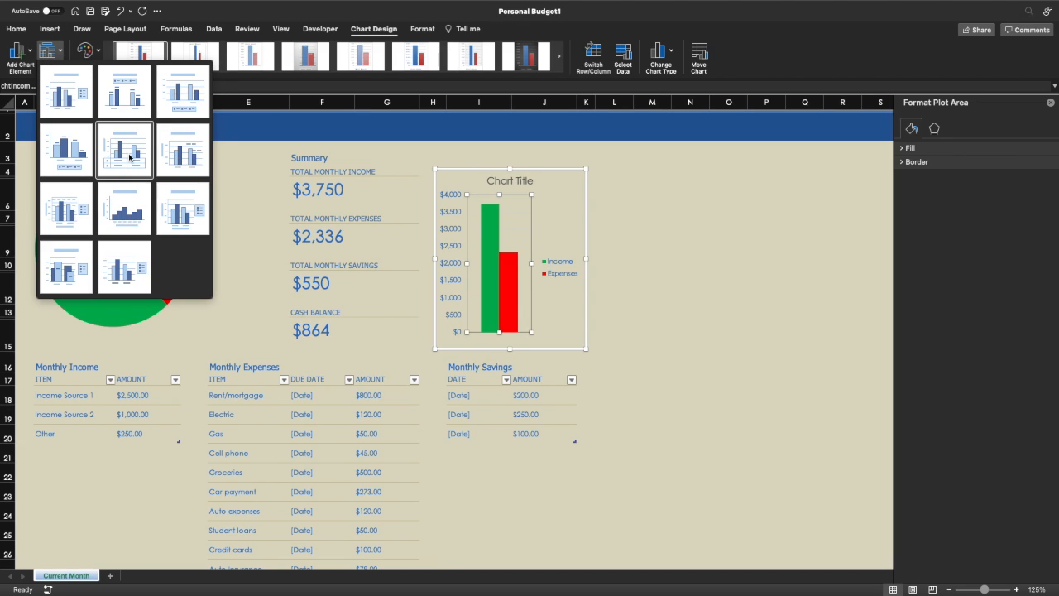
{"action": "left_click", "coordinate": [103, 246]}
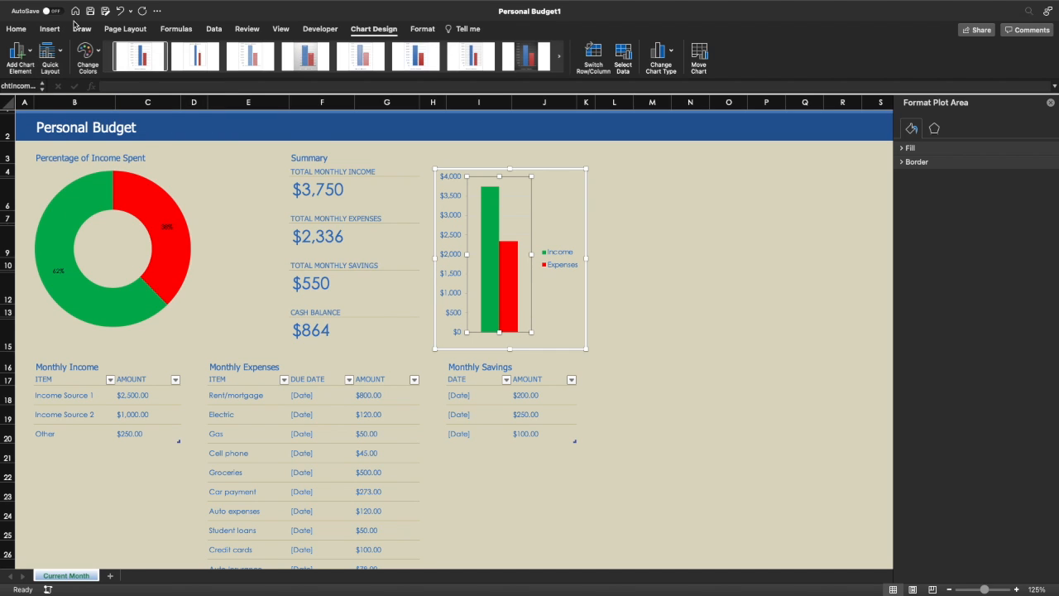
{"action": "left_click", "coordinate": [51, 52]}
{"action": "left_click", "coordinate": [73, 163]}
{"action": "left_click", "coordinate": [53, 55]}
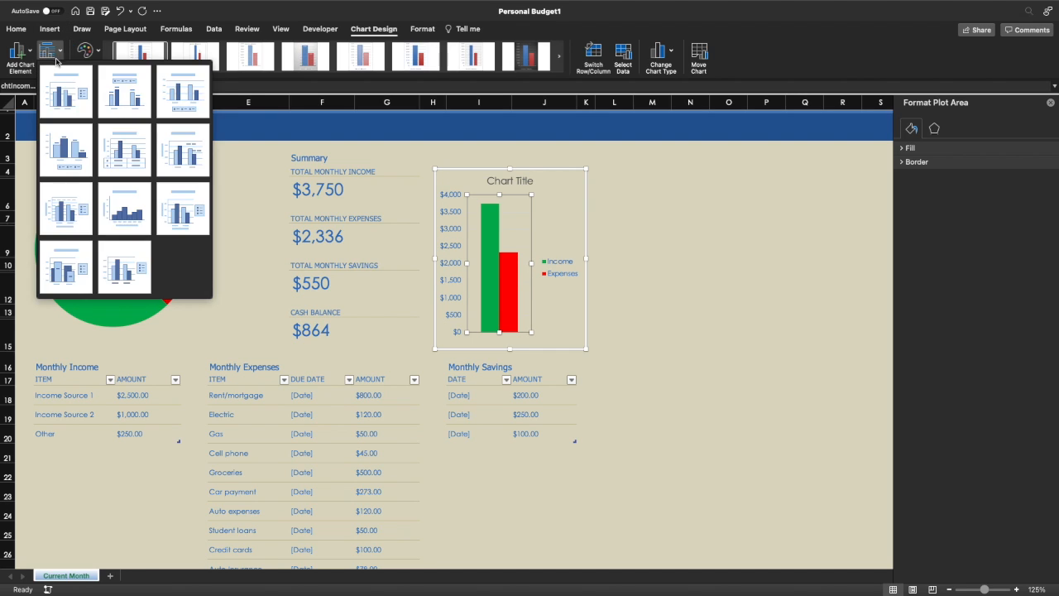
{"action": "left_click", "coordinate": [80, 260]}
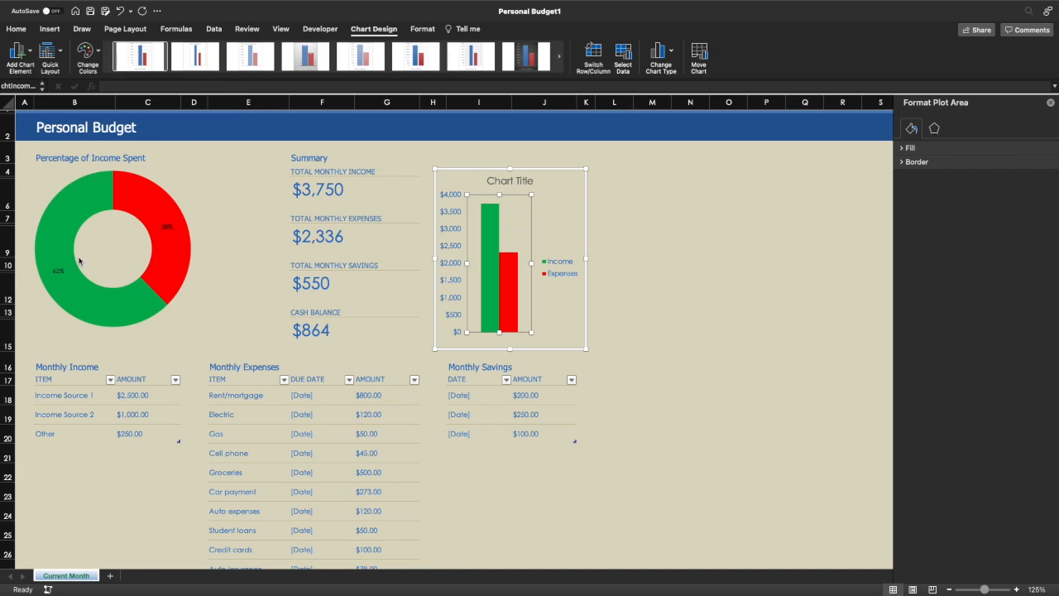
{"action": "left_click", "coordinate": [58, 51]}
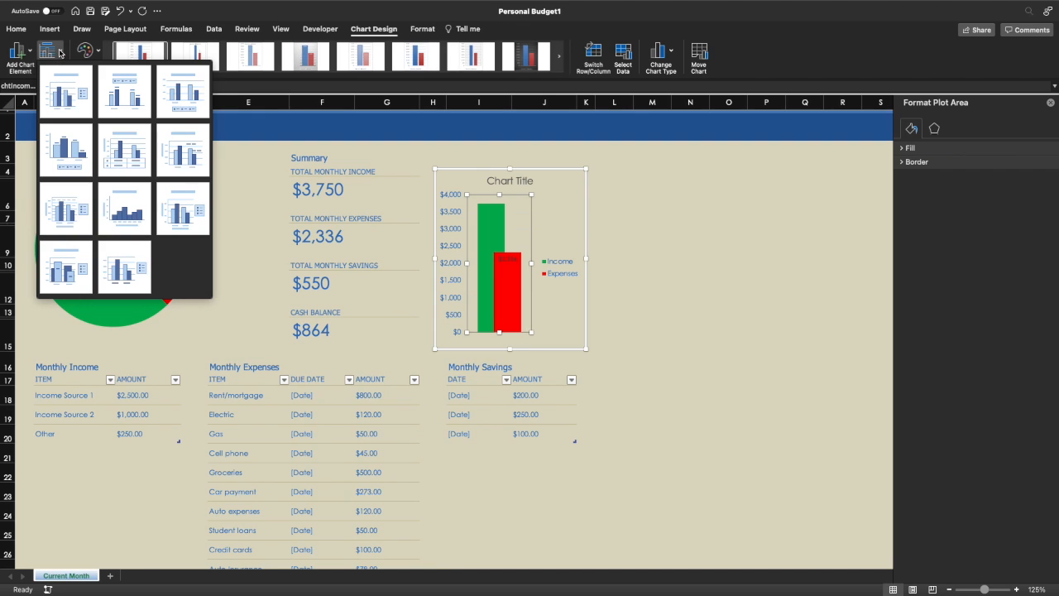
{"action": "left_click", "coordinate": [254, 174]}
- Add an Outside End data label above the green Income bar
{"action": "left_click", "coordinate": [490, 226]}
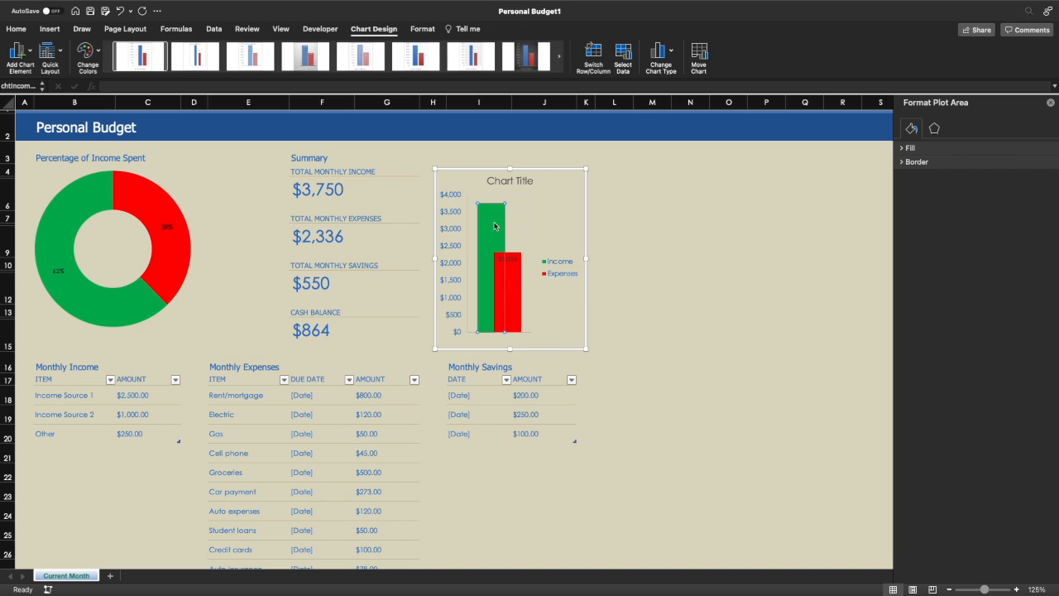
{"action": "left_click", "coordinate": [31, 51]}
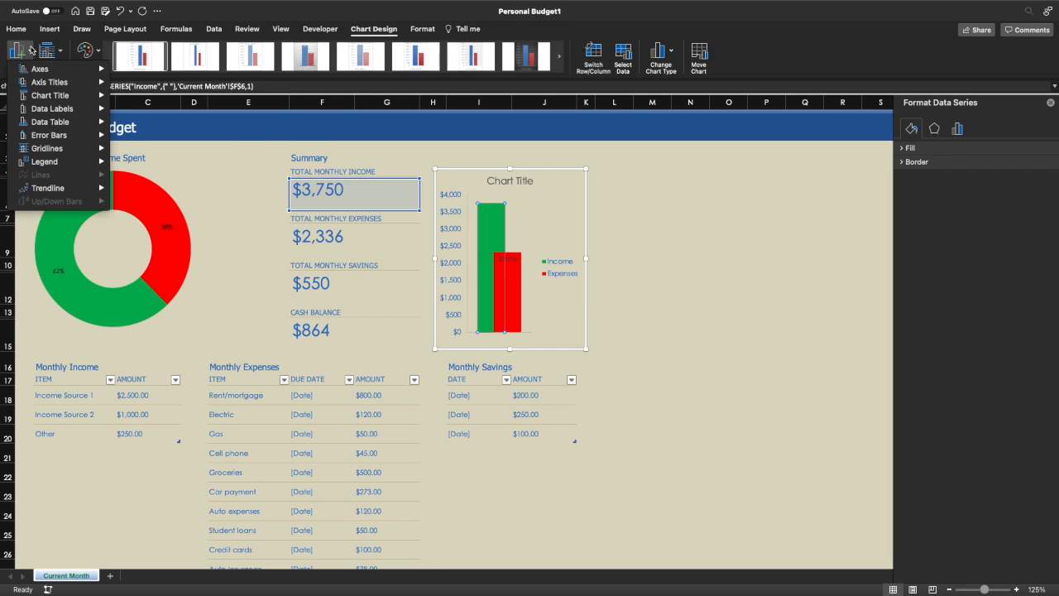
{"action": "mouse_move", "coordinate": [65, 84]}
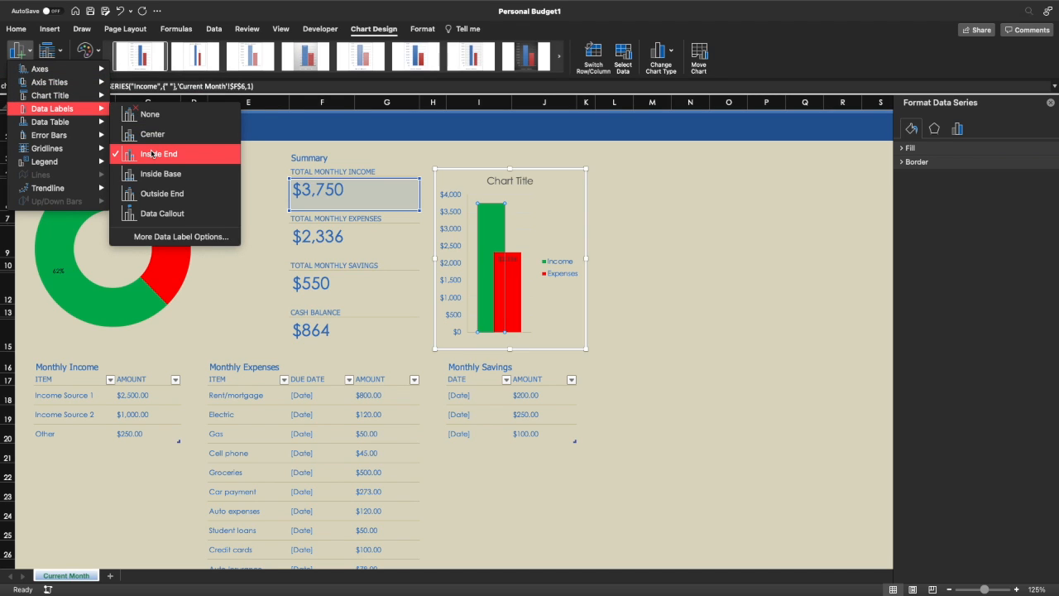
{"action": "left_click", "coordinate": [146, 136]}
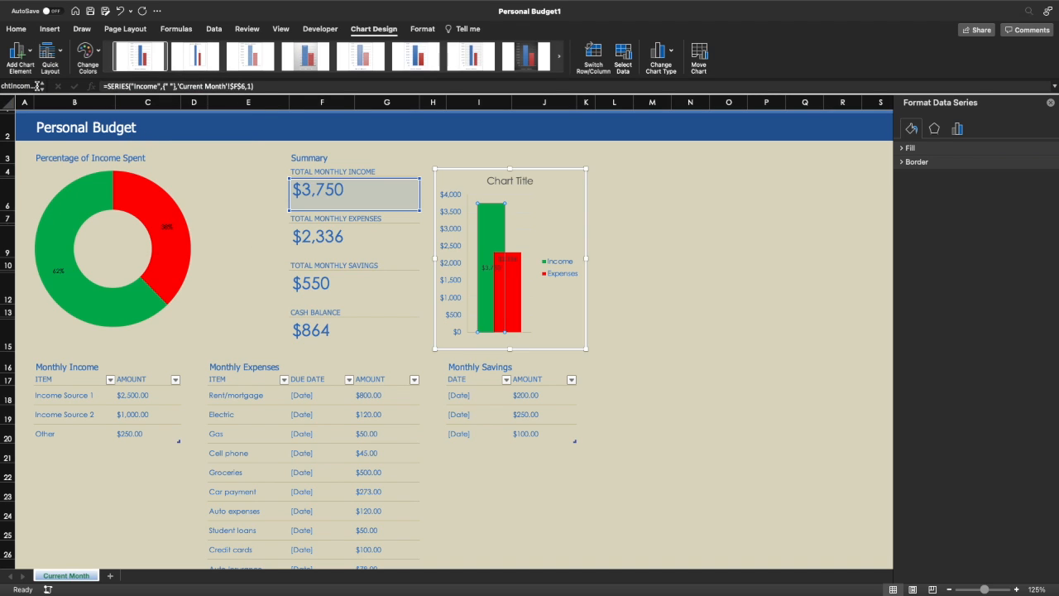
{"action": "left_click", "coordinate": [18, 53]}
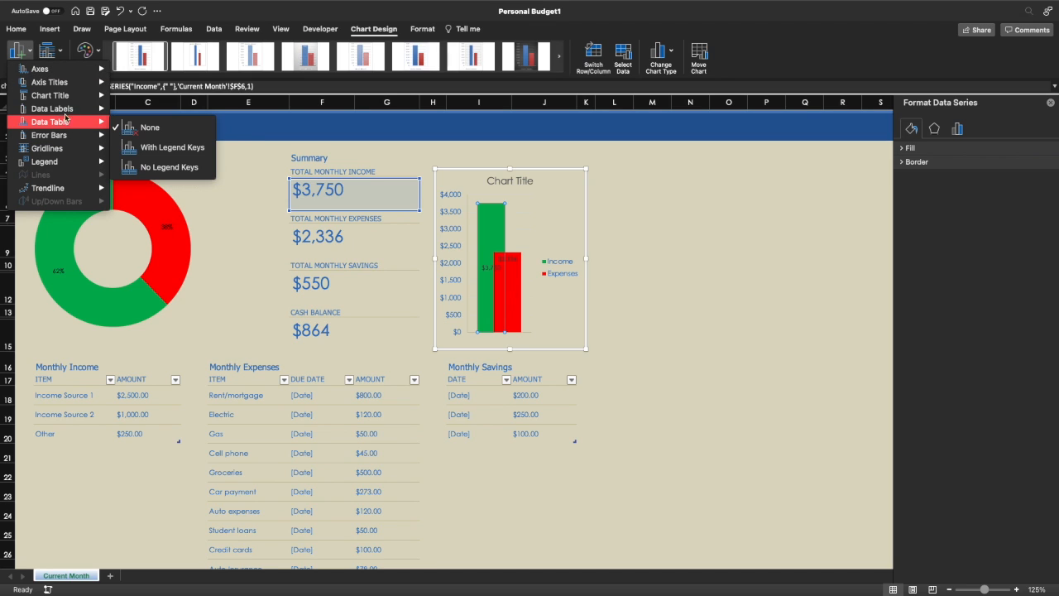
{"action": "mouse_move", "coordinate": [71, 110]}
{"action": "left_click", "coordinate": [168, 197]}
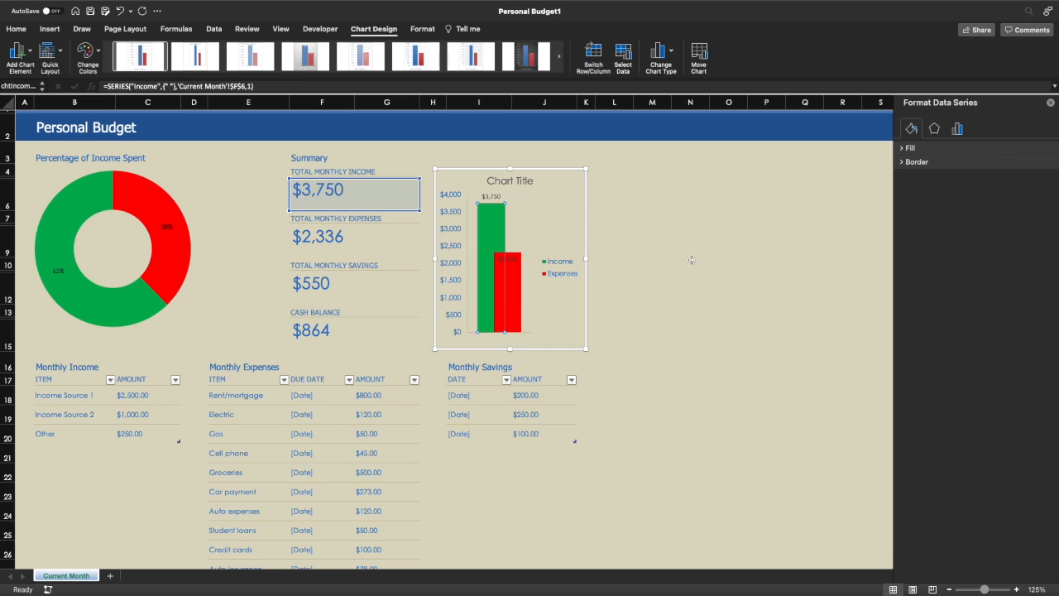
{"action": "left_click", "coordinate": [700, 282]}
- Delete the chart title, then select the Other row of the income table
{"action": "left_click", "coordinate": [522, 184]}
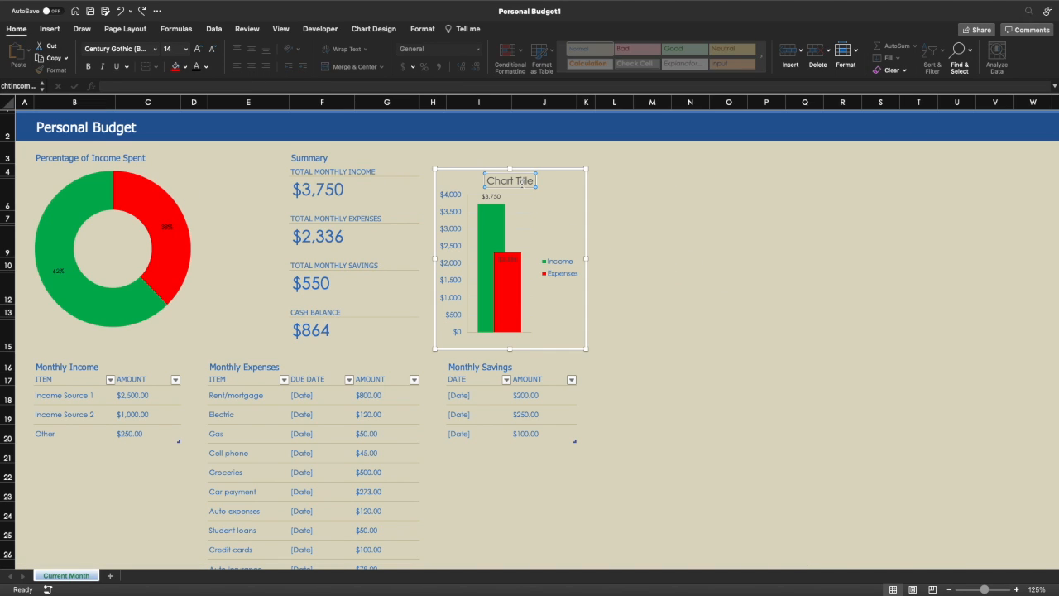
{"action": "key", "text": "Delete"}
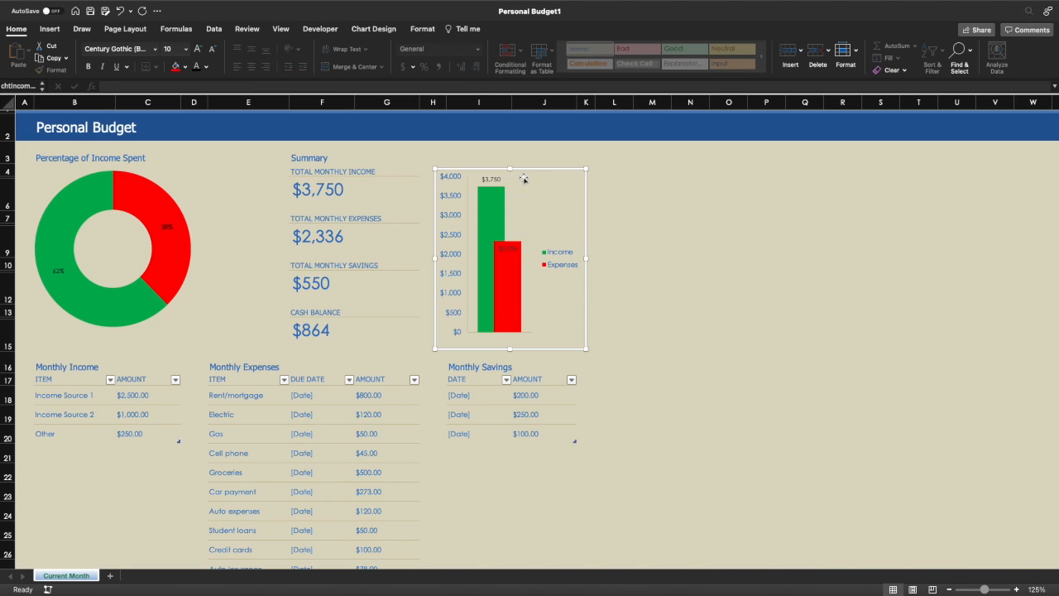
{"action": "left_click", "coordinate": [652, 264]}
{"action": "scroll", "coordinate": [191, 355], "scroll_direction": "down", "scroll_amount": 1}
{"action": "scroll", "coordinate": [191, 355], "scroll_direction": "up", "scroll_amount": 1}
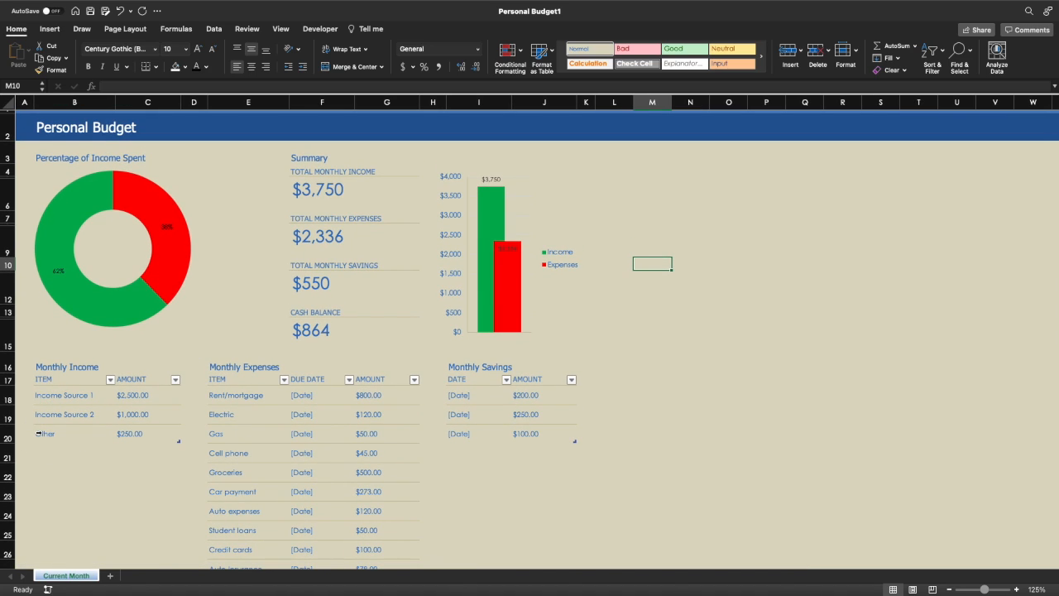
{"action": "left_click_drag", "start_coordinate": [39, 434], "coordinate": [116, 435]}
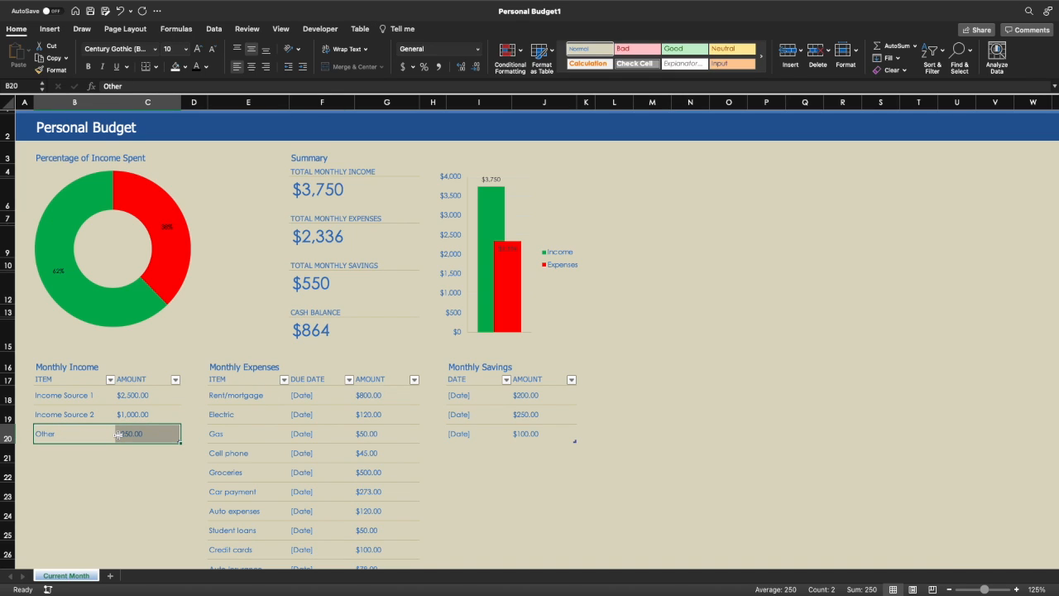
- Insert a new table row above Other in the Monthly Income table
{"action": "right_click", "coordinate": [118, 436]}
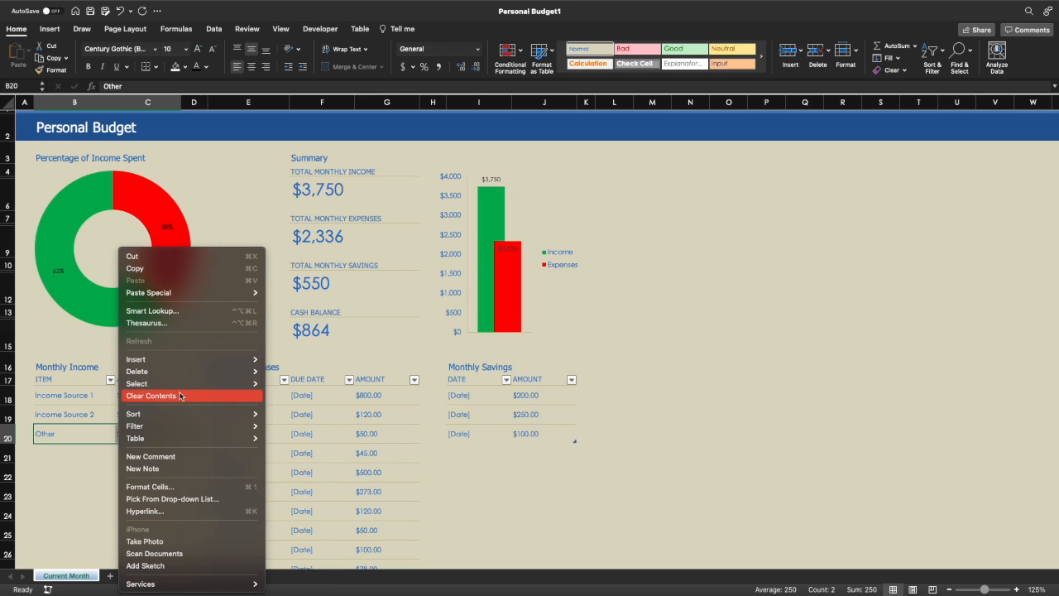
{"action": "mouse_move", "coordinate": [180, 364]}
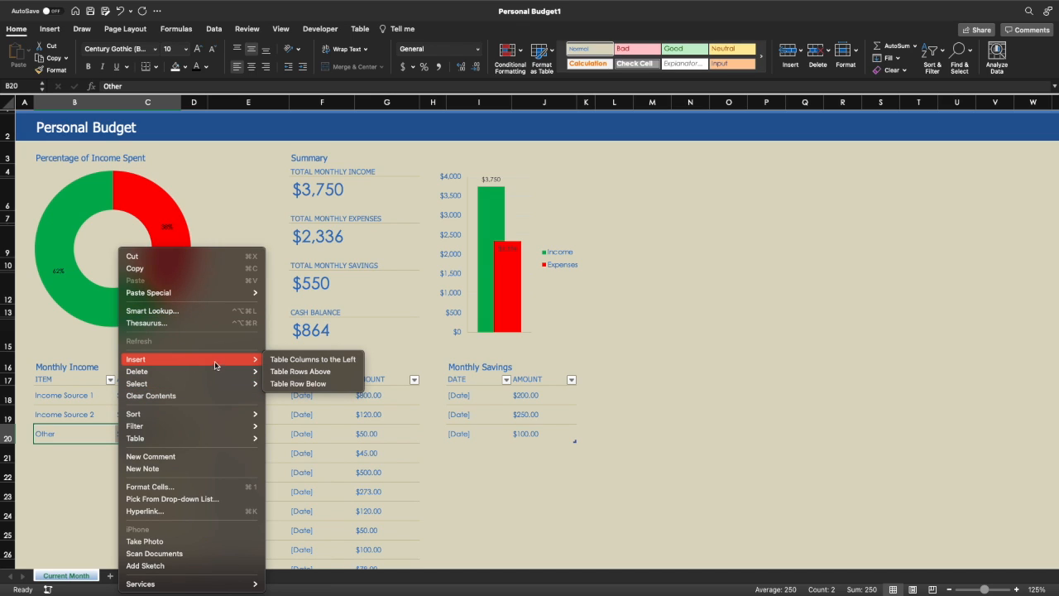
{"action": "left_click", "coordinate": [291, 374]}
{"action": "left_click", "coordinate": [74, 463]}
{"action": "left_click", "coordinate": [56, 432]}
- Copy the Income Source 2 label into B20 and change it to 'Income Source 3'
{"action": "left_click", "coordinate": [60, 420]}
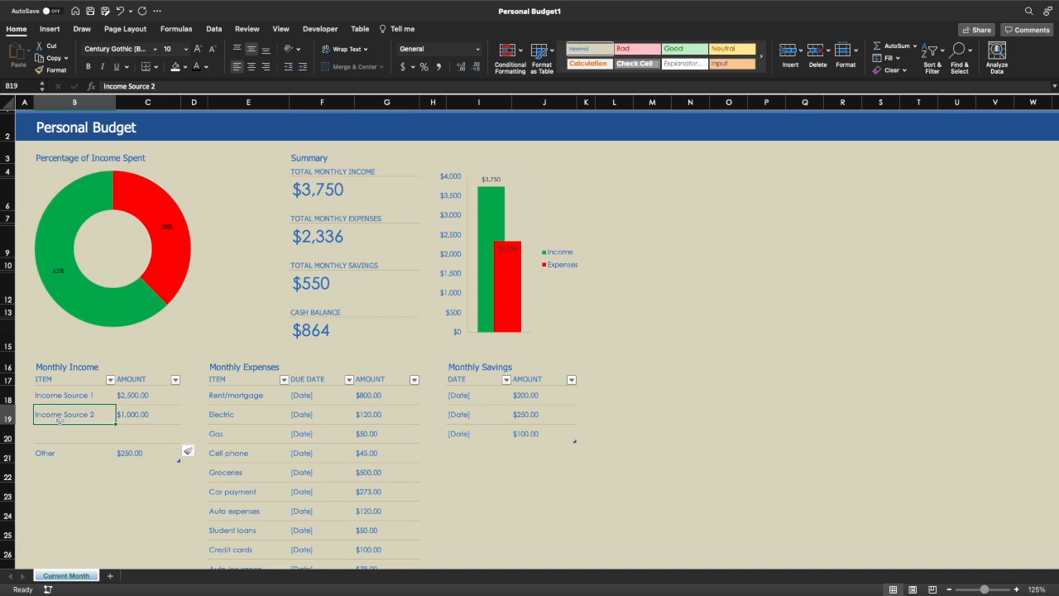
{"action": "key", "text": "super+c"}
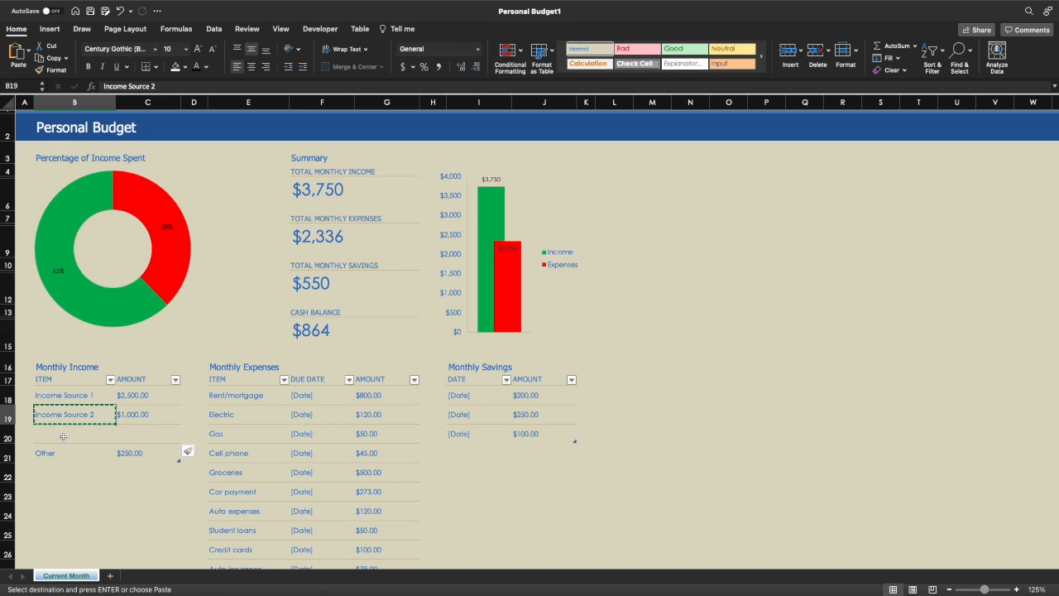
{"action": "left_click", "coordinate": [63, 436]}
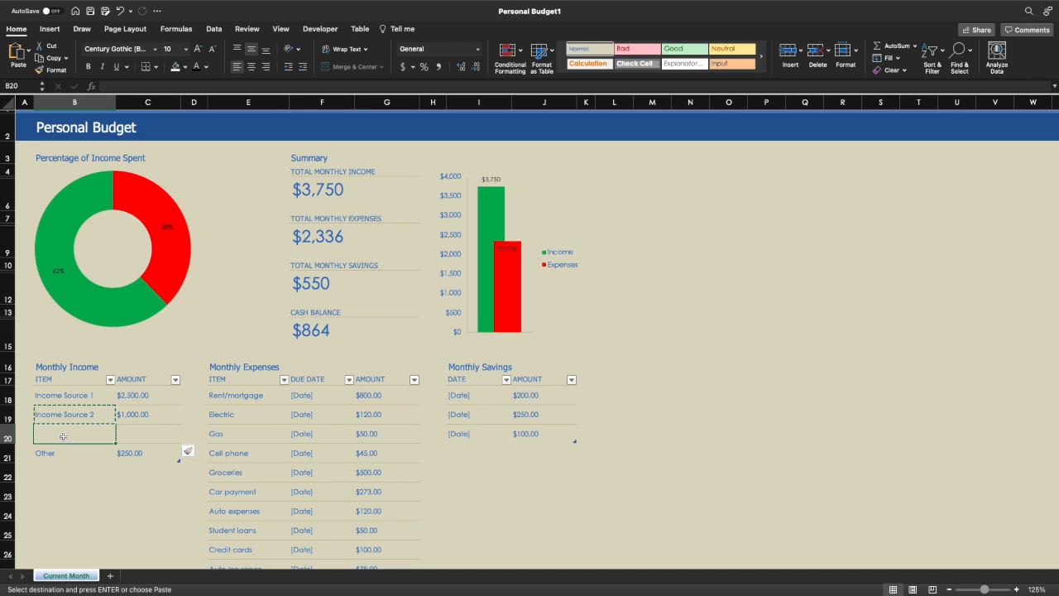
{"action": "key", "text": "super+v"}
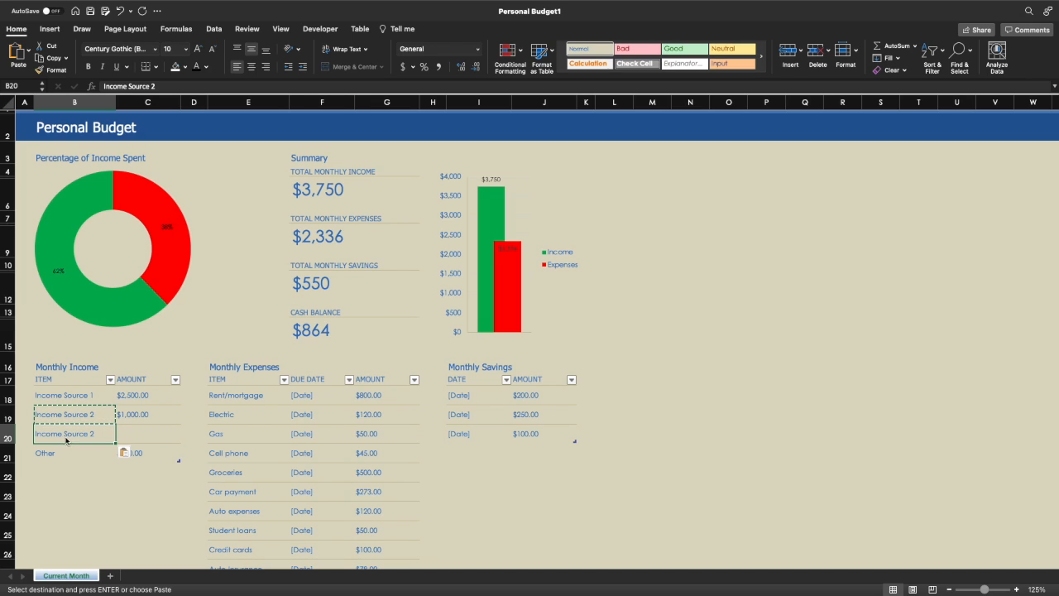
{"action": "left_click", "coordinate": [164, 86]}
{"action": "double_click", "coordinate": [163, 86]}
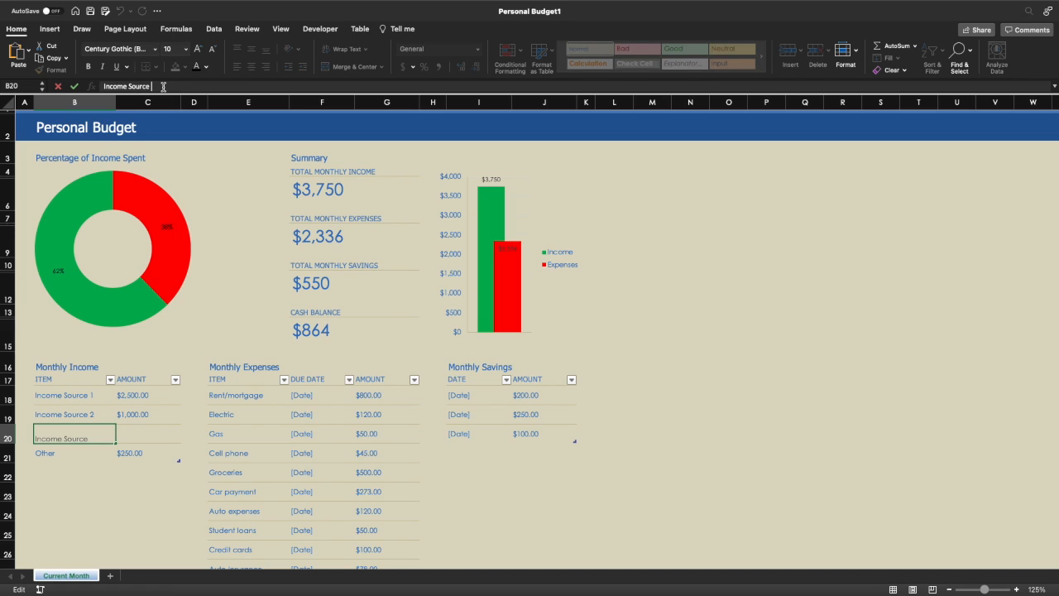
{"action": "type", "text": "3"}
{"action": "key", "text": "Return"}
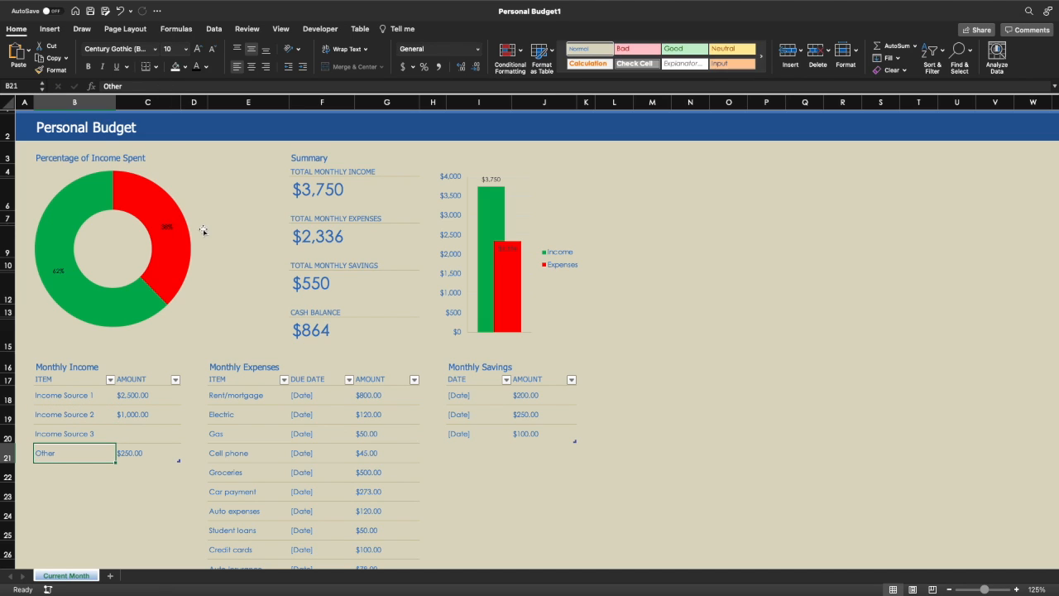
{"action": "left_click", "coordinate": [132, 433]}
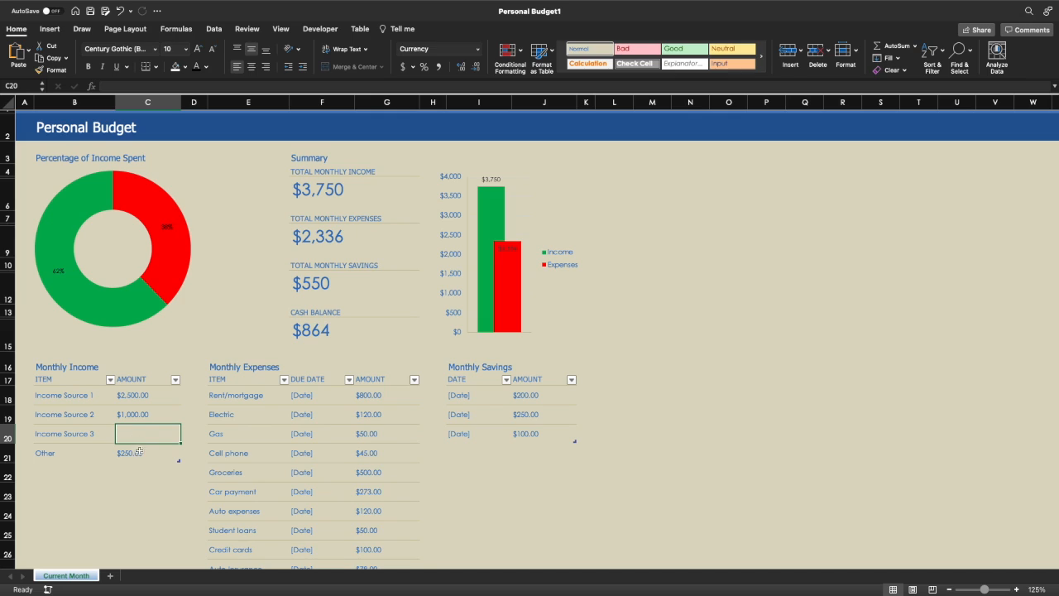
{"action": "left_click", "coordinate": [338, 190]}
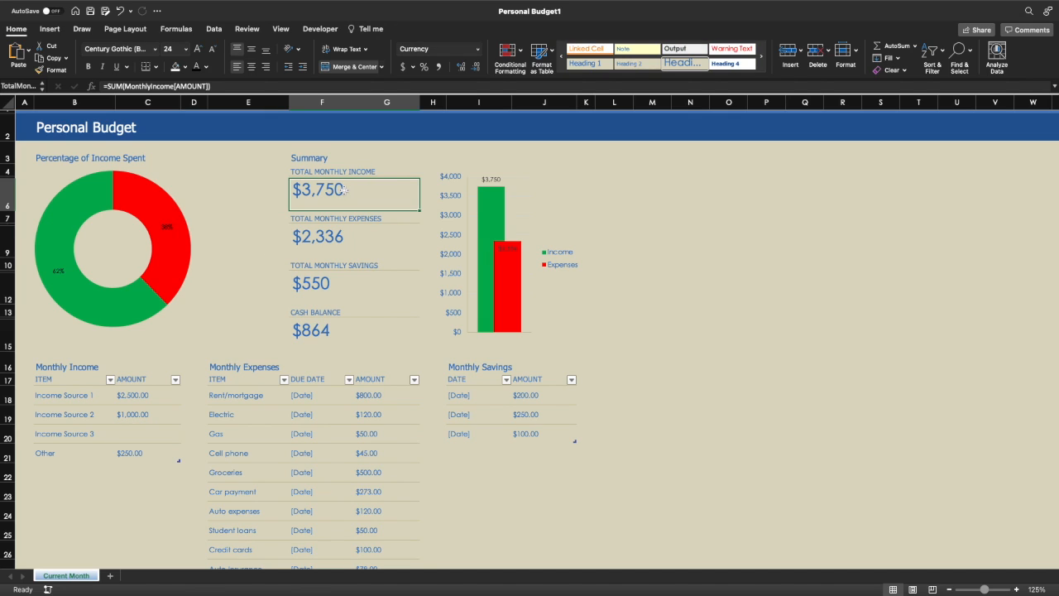
{"action": "double_click", "coordinate": [338, 190]}
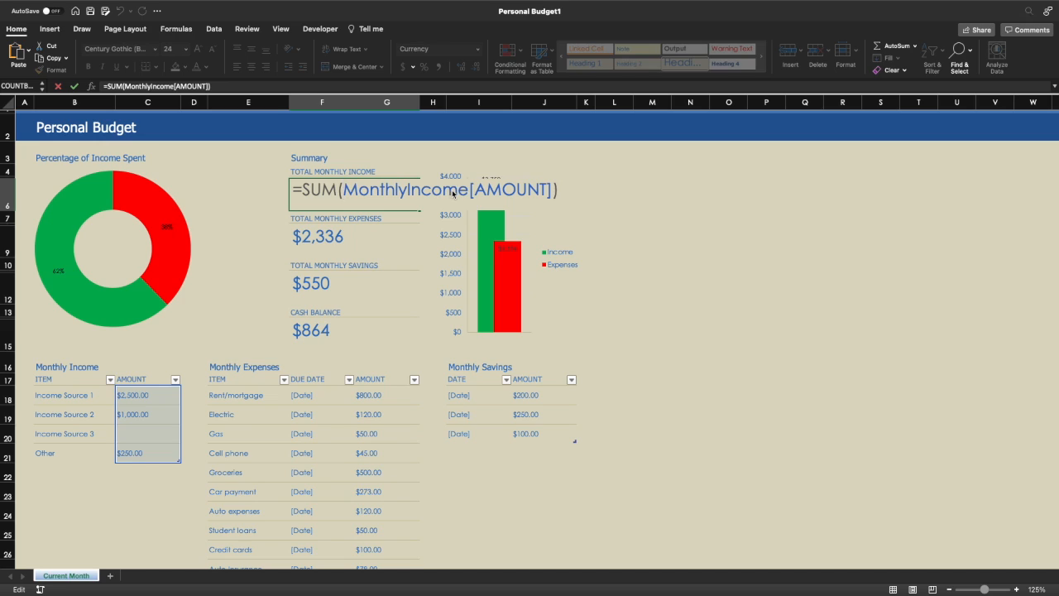
{"action": "left_click", "coordinate": [83, 367]}
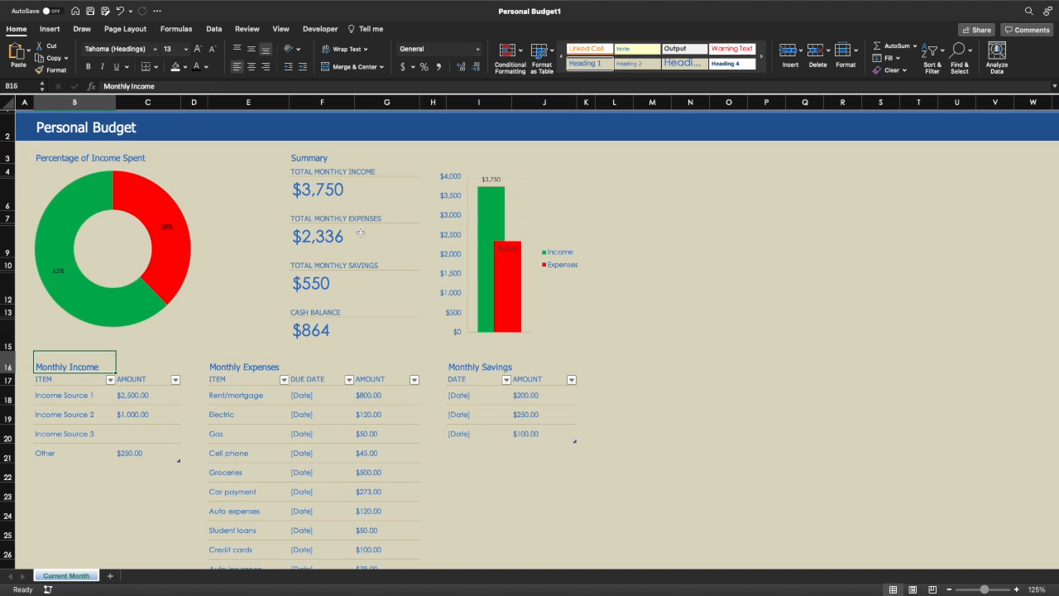
{"action": "left_click", "coordinate": [138, 379]}
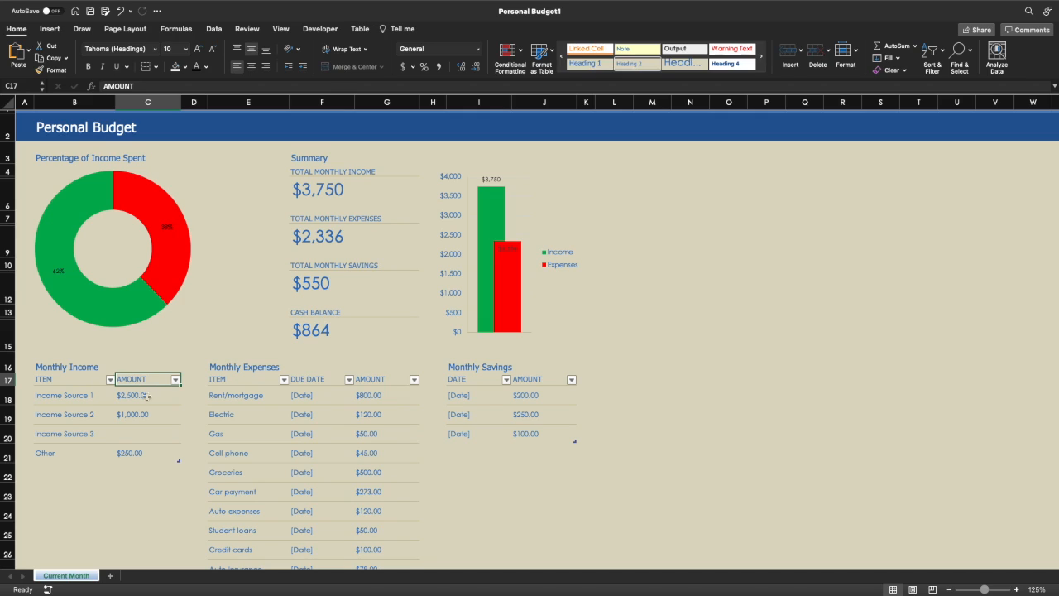
- Clear the three income amounts and delete the Other income label
{"action": "left_click", "coordinate": [129, 430]}
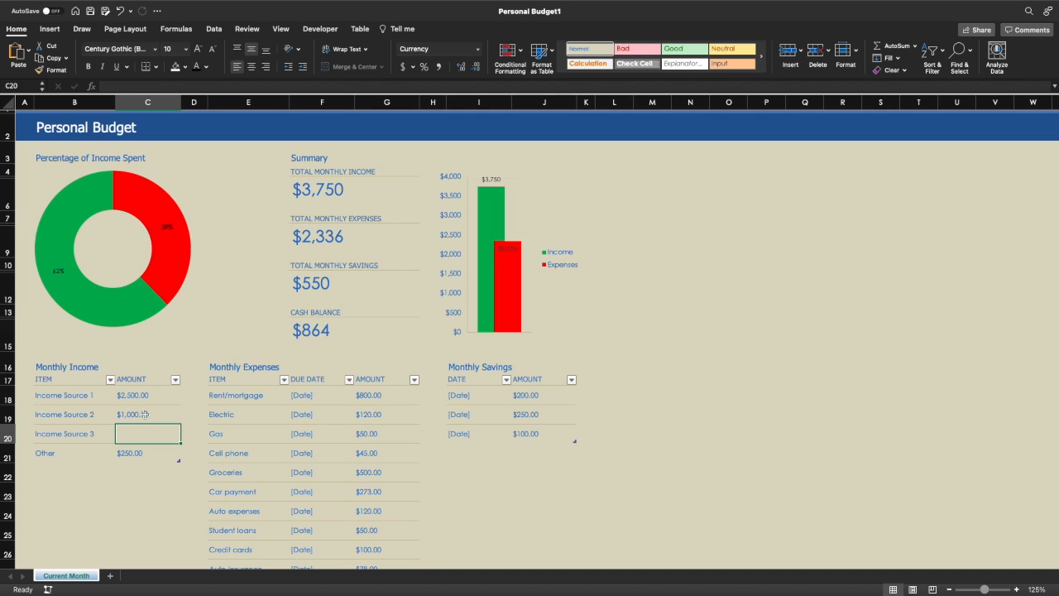
{"action": "left_click", "coordinate": [142, 395]}
{"action": "key", "text": "Delete"}
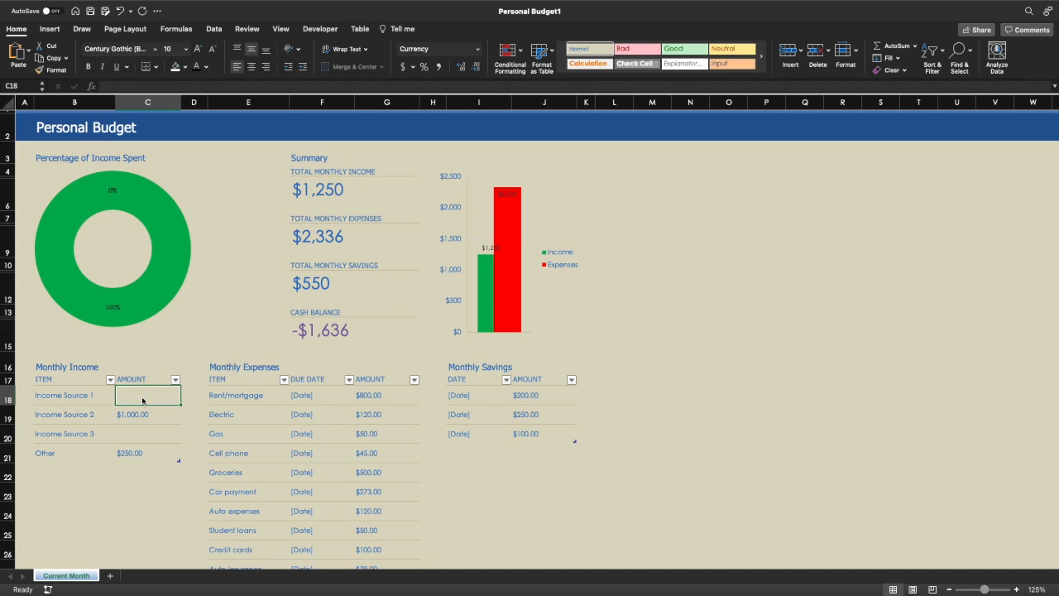
{"action": "key", "text": "Down"}
{"action": "key", "text": "Delete"}
{"action": "key", "text": "Down"}
{"action": "key", "text": "Down"}
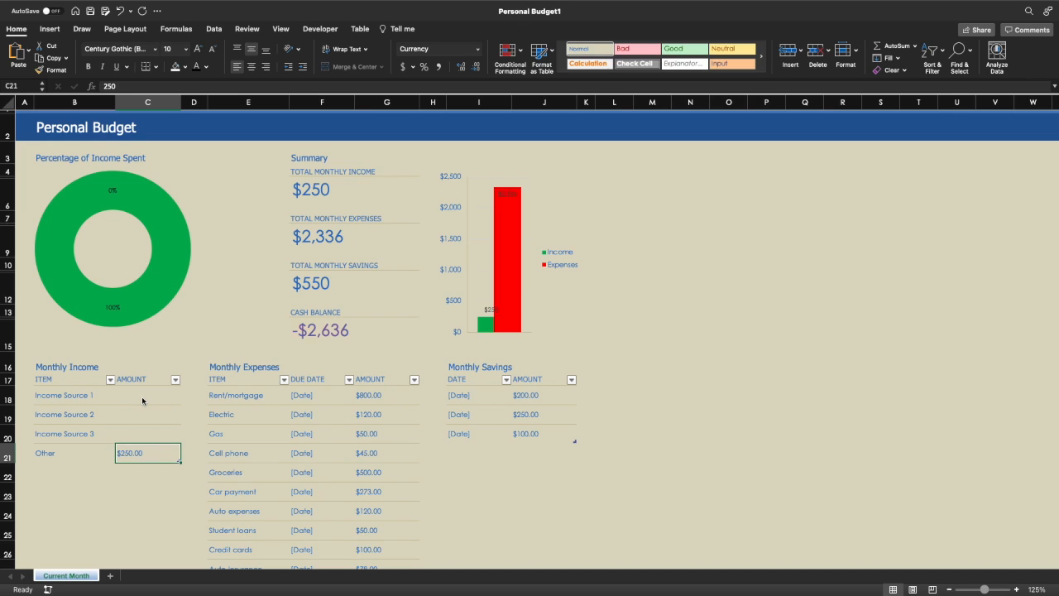
{"action": "key", "text": "Delete"}
{"action": "left_click", "coordinate": [60, 452]}
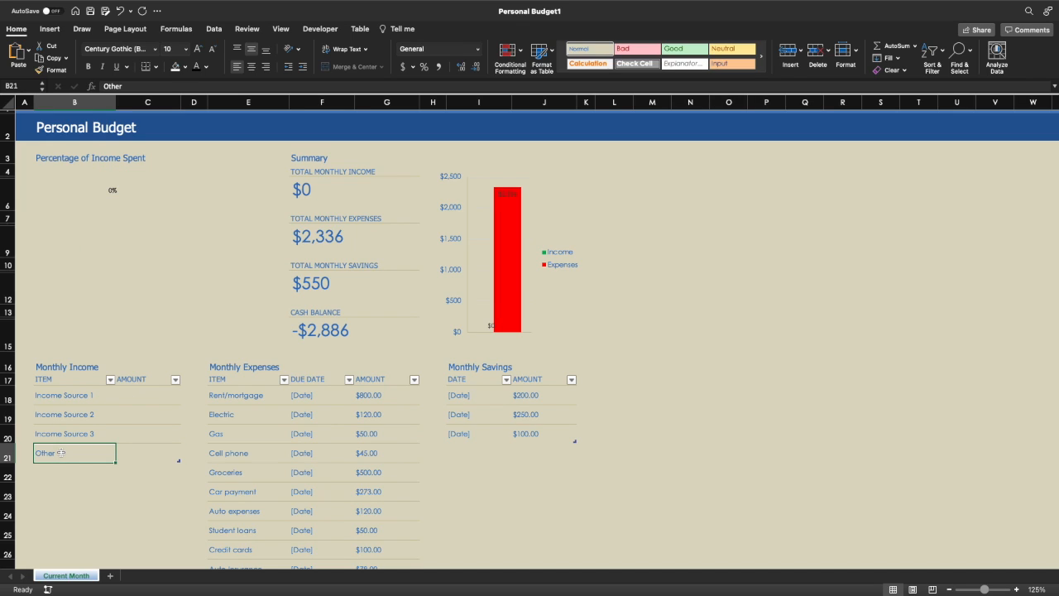
{"action": "key", "text": "Delete"}
{"action": "left_click", "coordinate": [146, 399]}
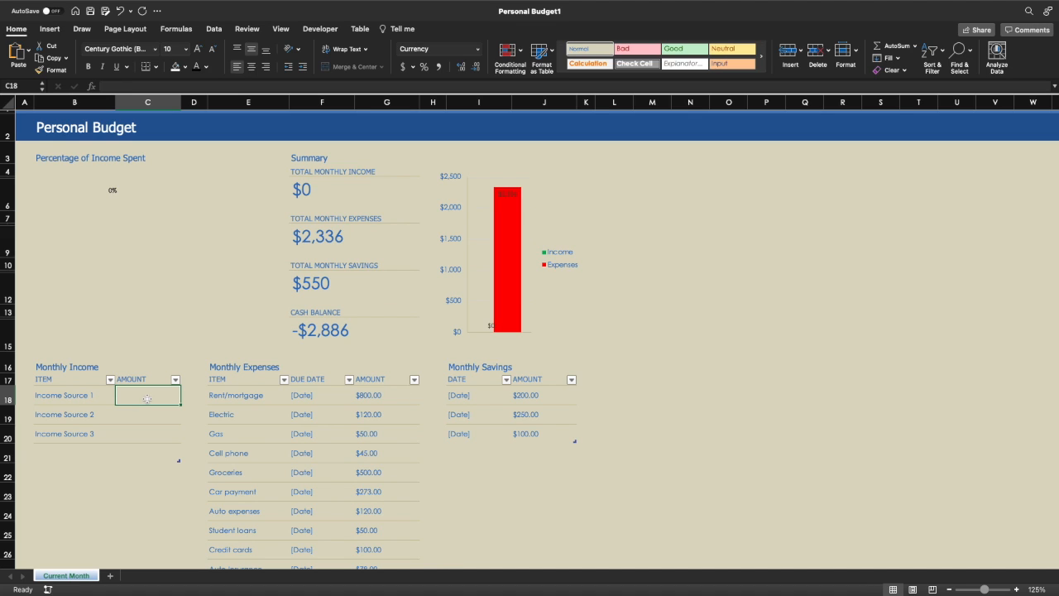
- Clear all monthly expense amounts and the three savings amounts
{"action": "left_click_drag", "start_coordinate": [381, 399], "coordinate": [376, 524]}
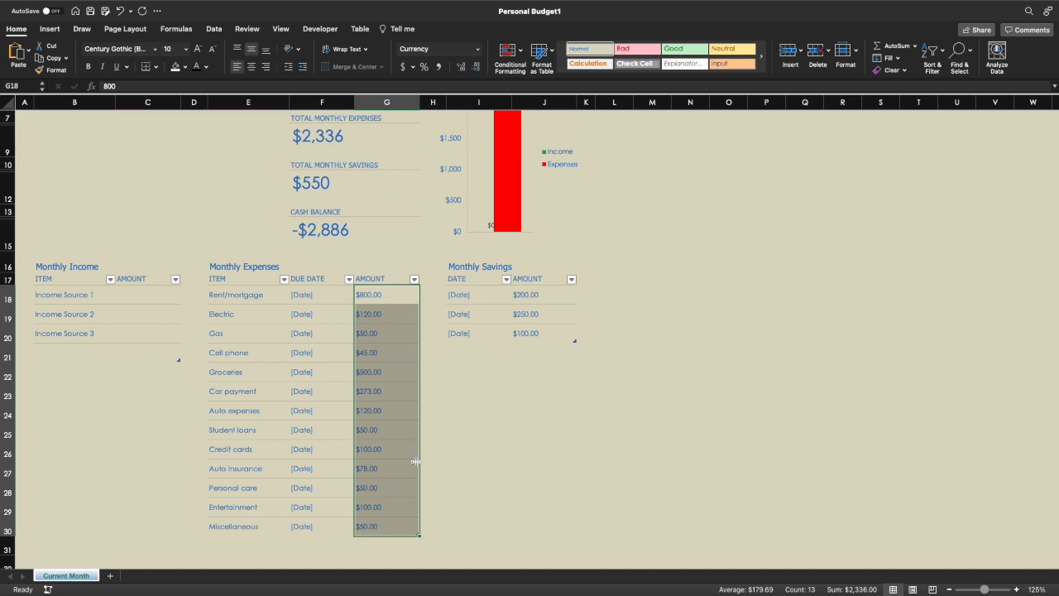
{"action": "key", "text": "Delete"}
{"action": "left_click_drag", "start_coordinate": [536, 295], "coordinate": [537, 332]}
{"action": "key", "text": "Delete"}
{"action": "left_click", "coordinate": [555, 416]}
{"action": "scroll", "coordinate": [556, 417], "scroll_direction": "up", "scroll_amount": 3}
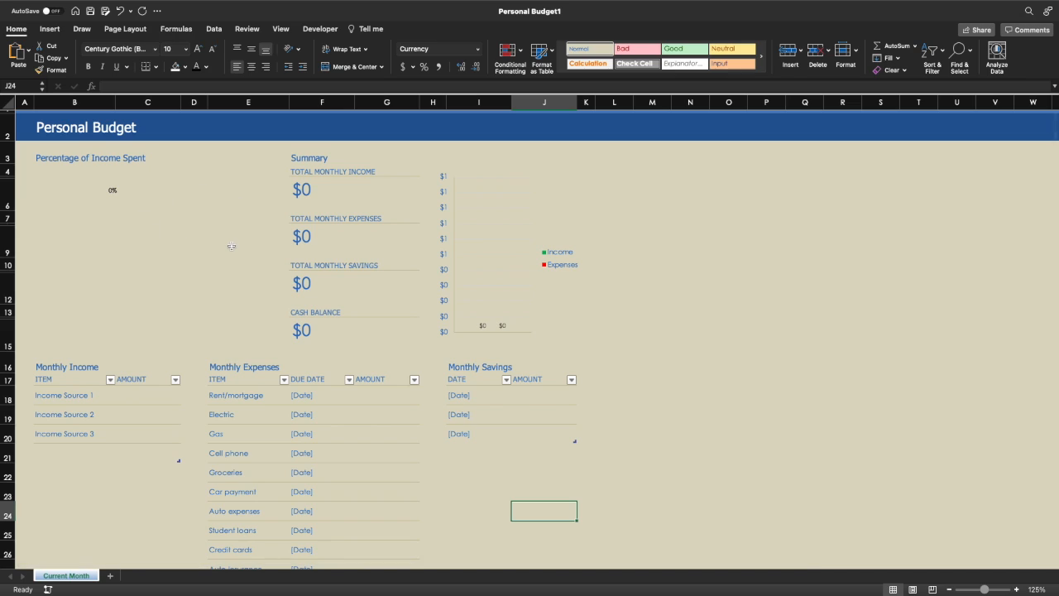
- Enter $3,000 for Income Source 1 and $400 for Income Source 2
{"action": "left_click", "coordinate": [135, 396]}
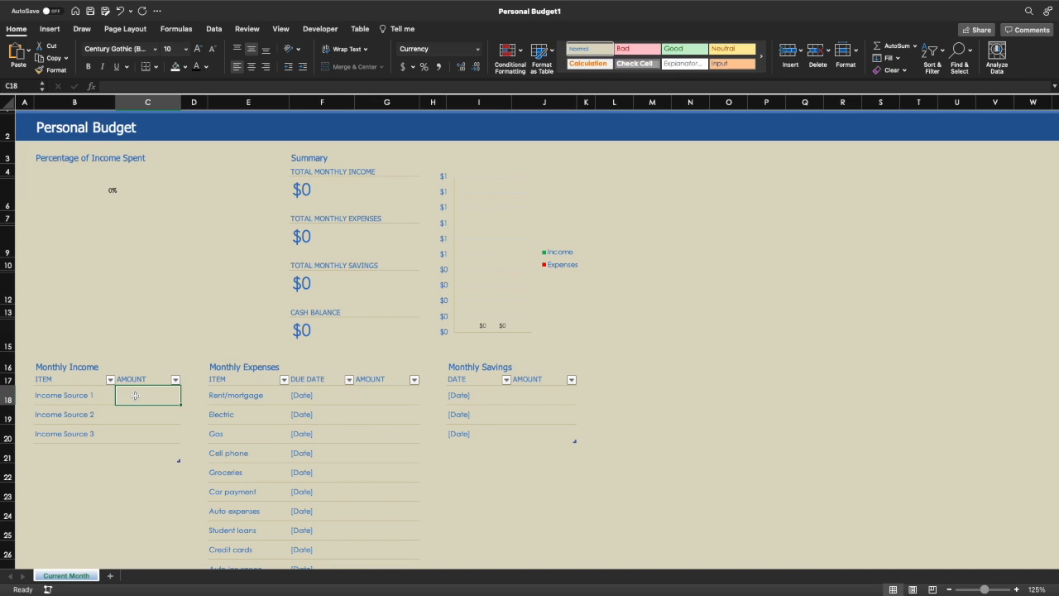
{"action": "type", "text": "3000"}
{"action": "key", "text": "Return"}
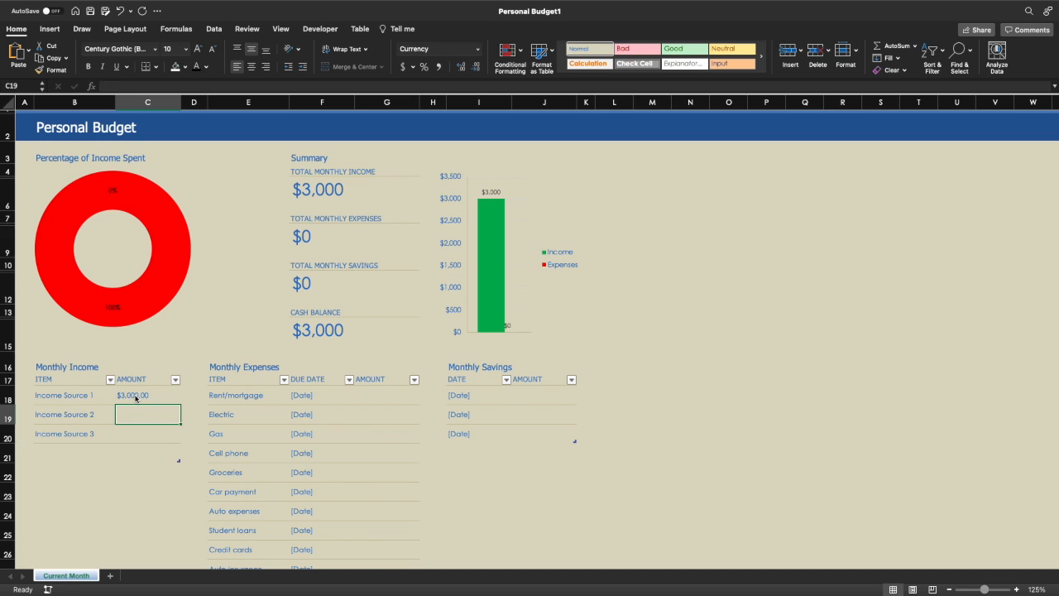
{"action": "type", "text": "400"}
{"action": "key", "text": "Return"}
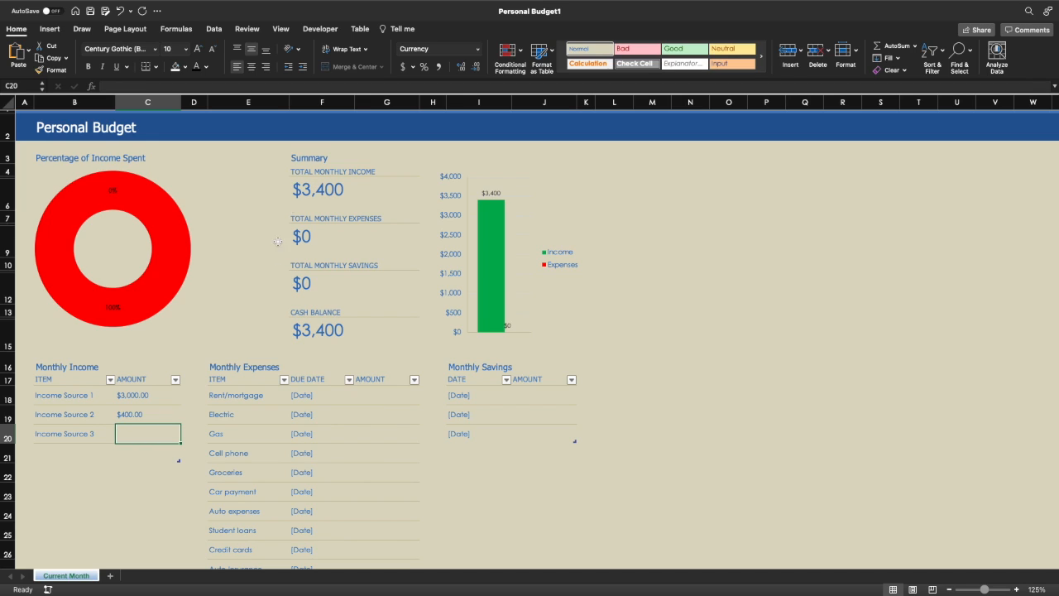
- Select the Rent/mortgage amount cell in Monthly Expenses
{"action": "left_click", "coordinate": [305, 395]}
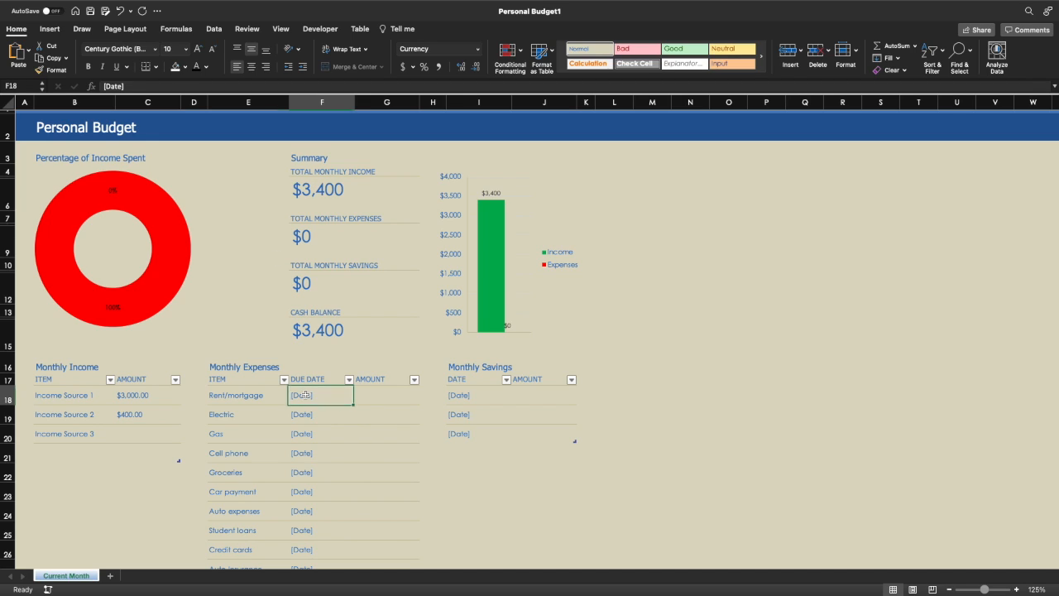
{"action": "left_click", "coordinate": [373, 400]}
{"action": "left_click", "coordinate": [312, 400]}
{"action": "left_click", "coordinate": [376, 396]}
{"action": "left_click", "coordinate": [309, 393]}
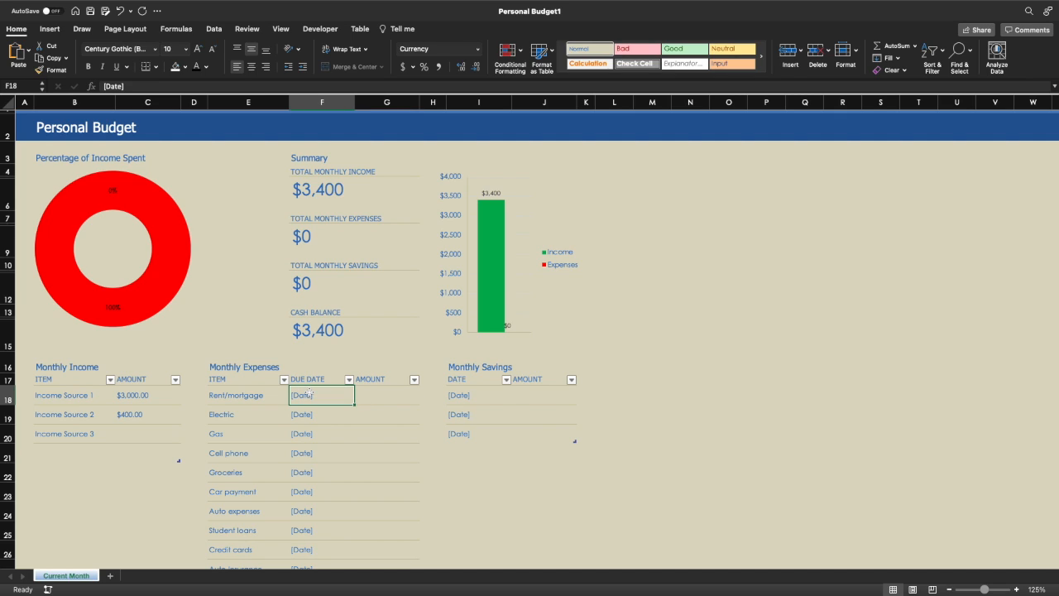
{"action": "left_click", "coordinate": [392, 394]}
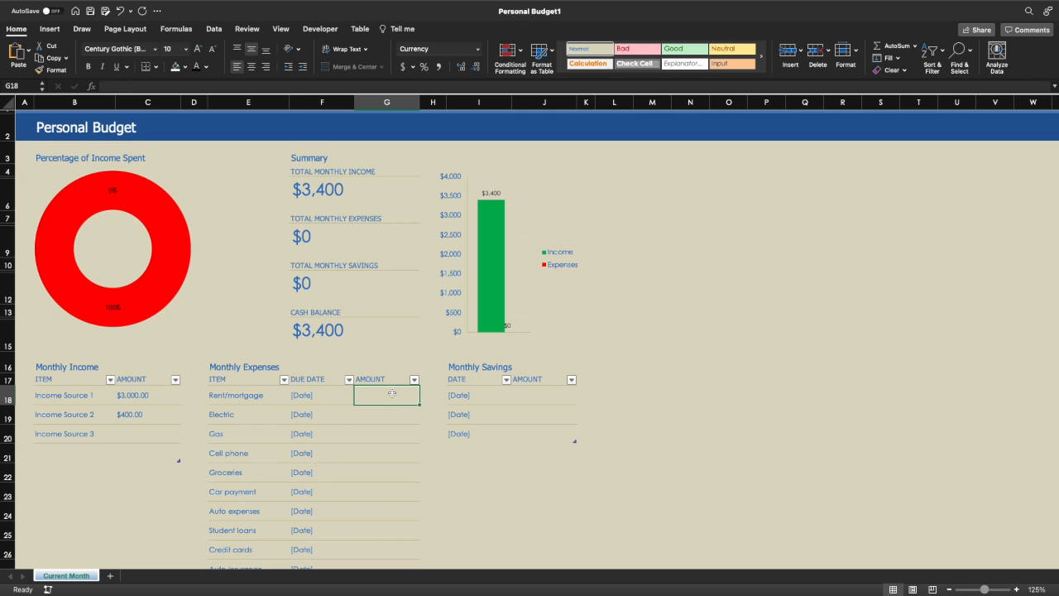
- Enter $1,200 for Rent/mortgage, $150 for Electric and $150 for Gas
{"action": "left_click", "coordinate": [308, 396]}
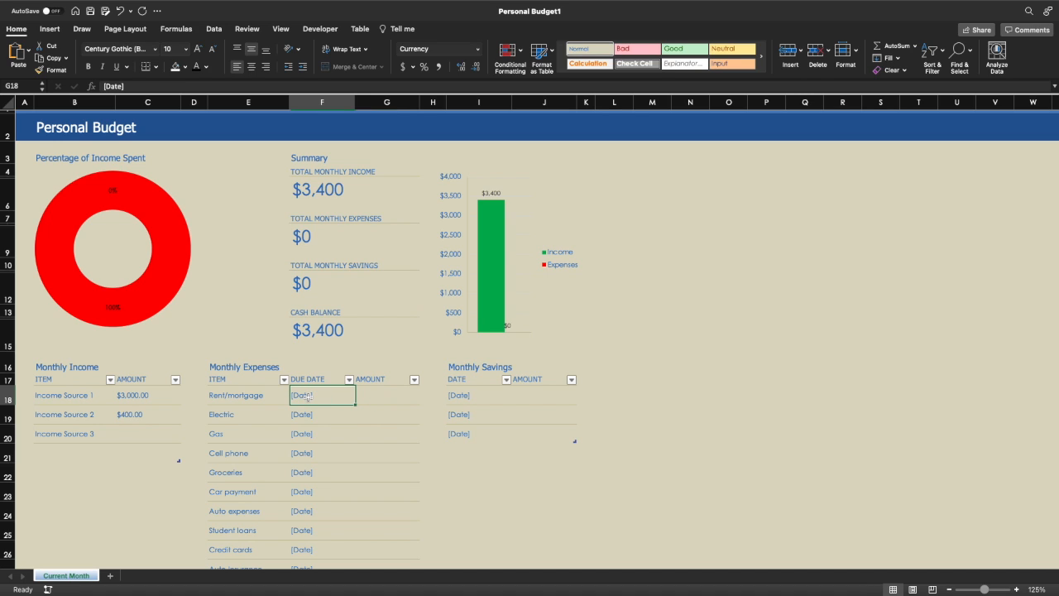
{"action": "left_click", "coordinate": [377, 398]}
{"action": "scroll", "coordinate": [349, 326], "scroll_direction": "down", "scroll_amount": 5}
{"action": "scroll", "coordinate": [348, 326], "scroll_direction": "up", "scroll_amount": 5}
{"action": "type", "text": "1200"}
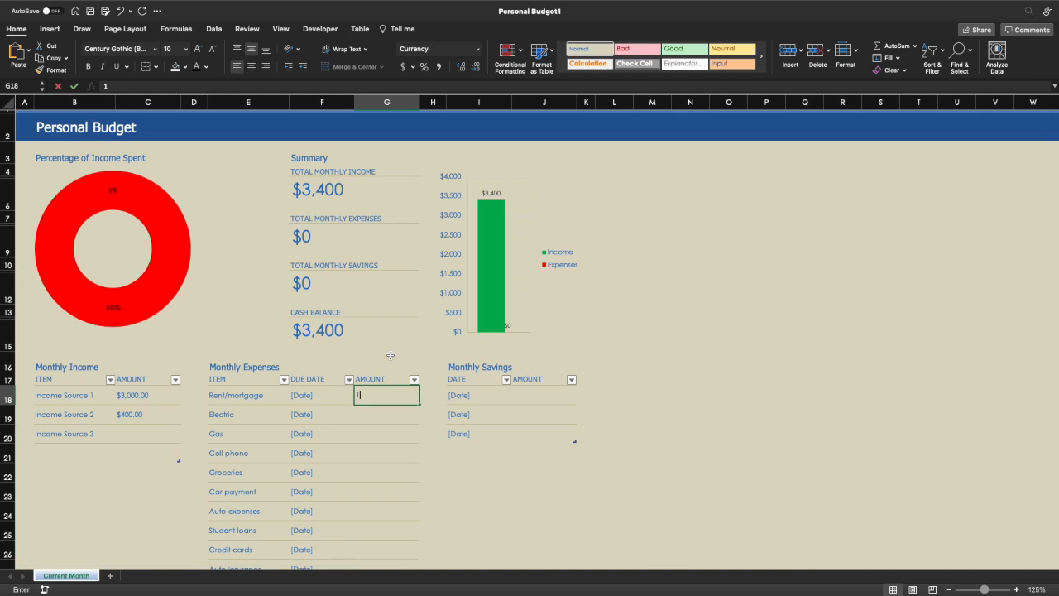
{"action": "key", "text": "Return"}
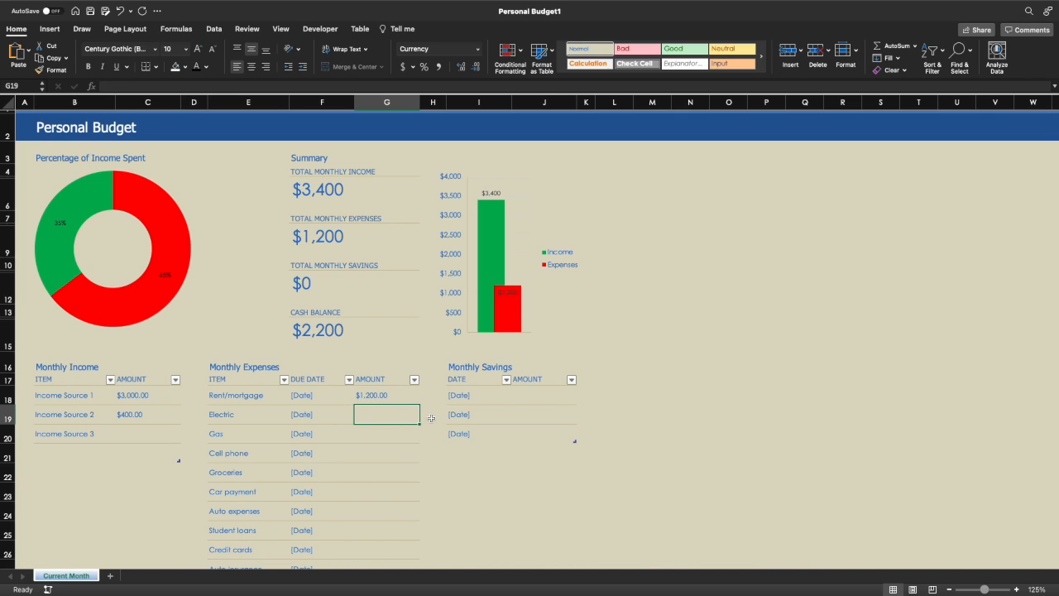
{"action": "type", "text": "150"}
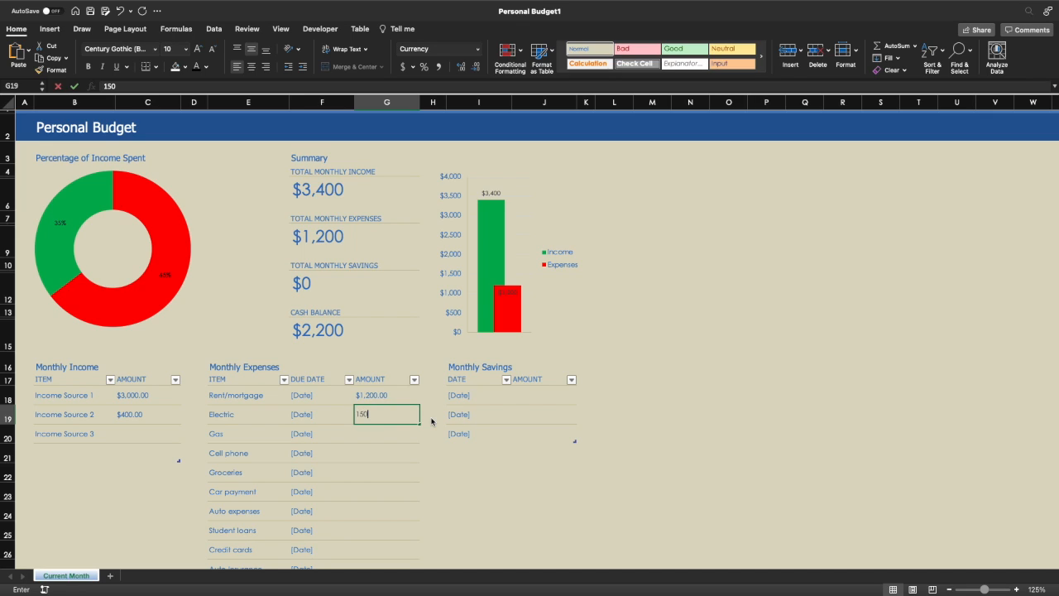
{"action": "key", "text": "Return"}
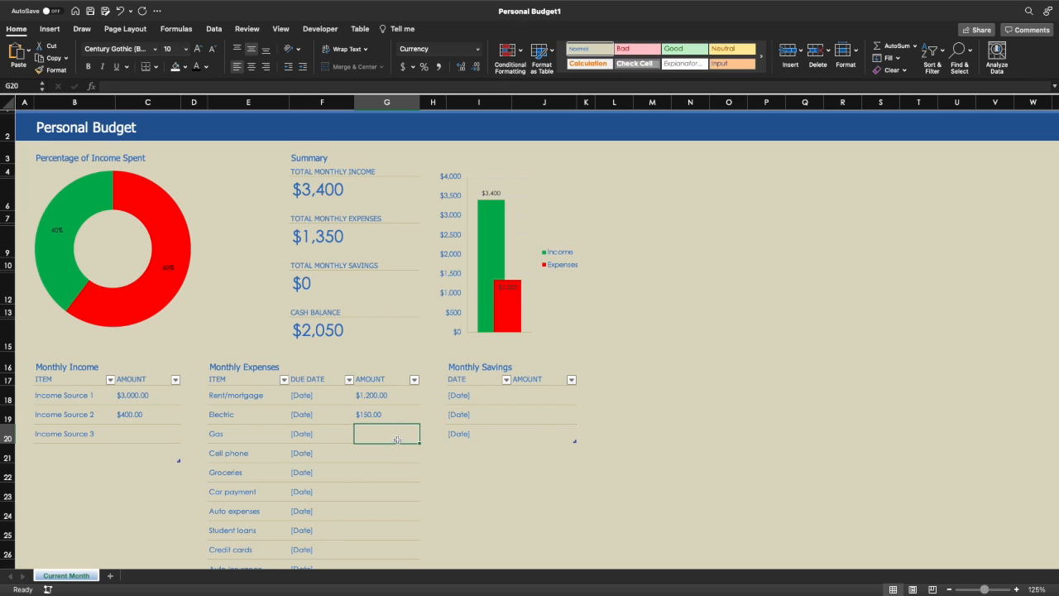
{"action": "type", "text": "150"}
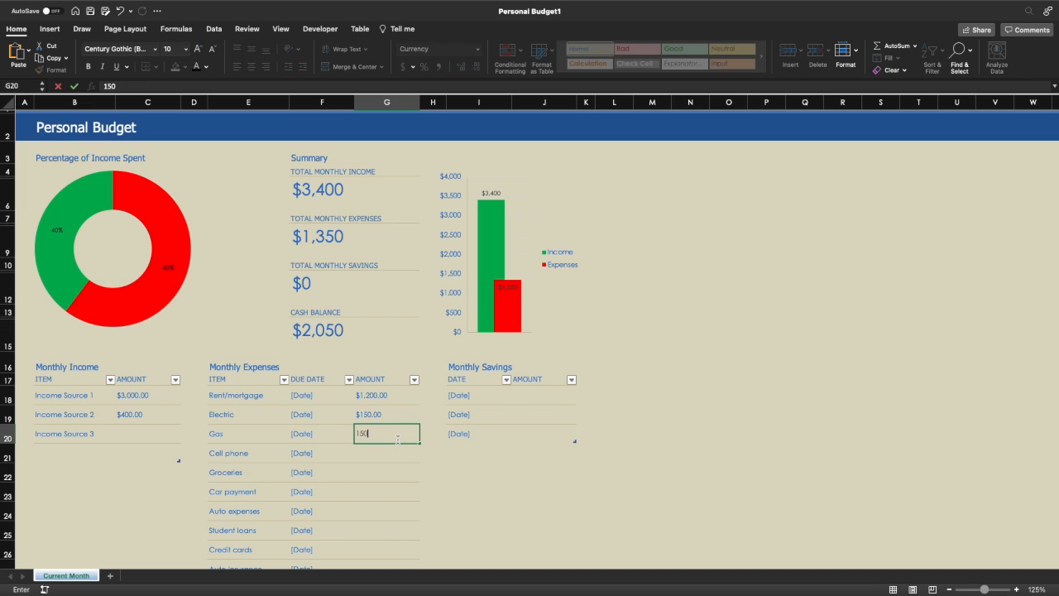
{"action": "key", "text": "Return"}
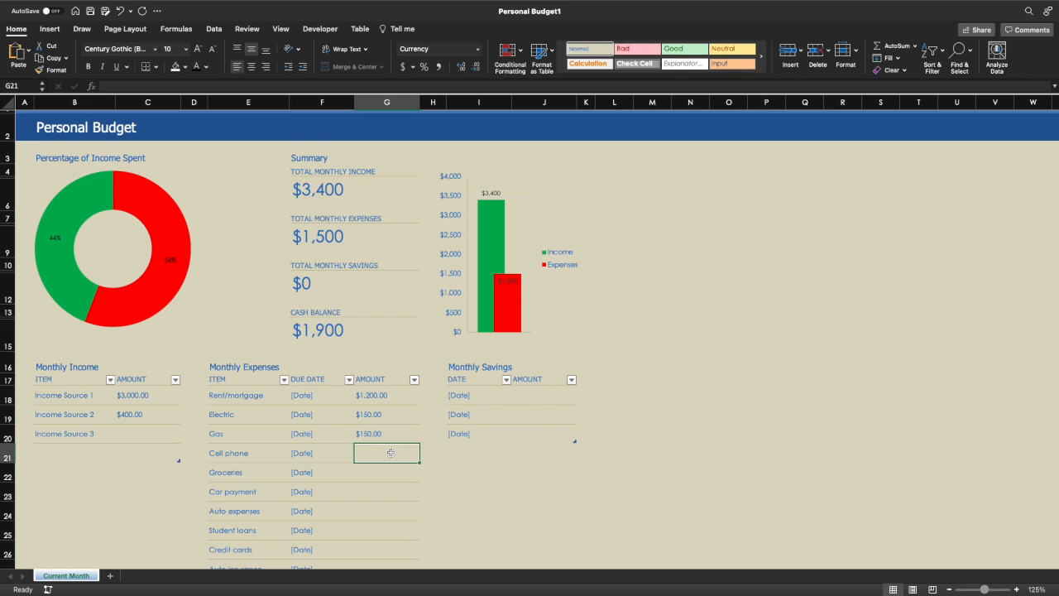
- Enter $100 for Groceries and $65 for Cell phone
{"action": "left_click", "coordinate": [389, 478]}
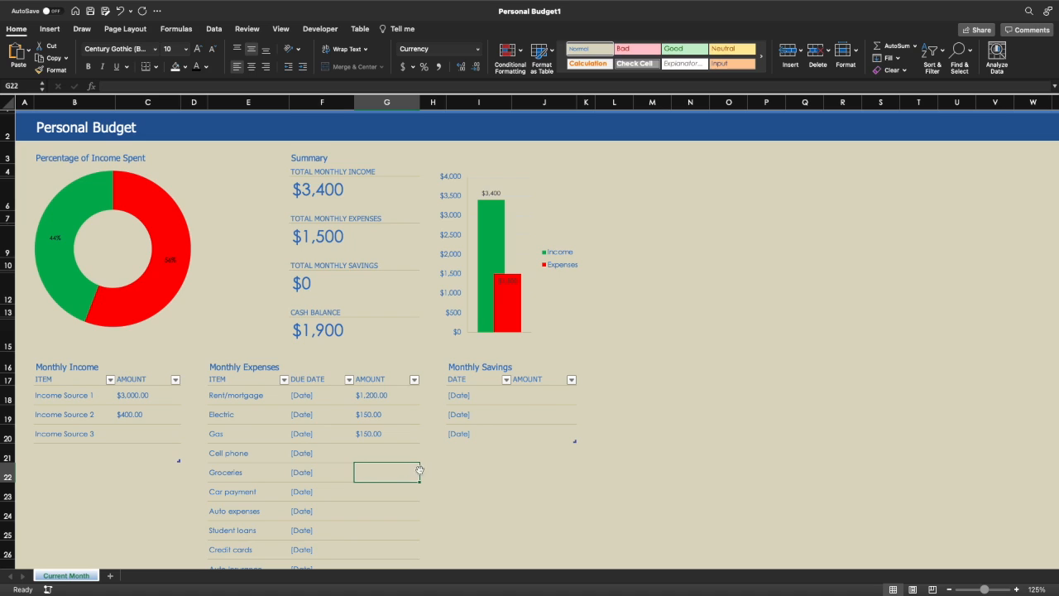
{"action": "scroll", "coordinate": [420, 471], "scroll_direction": "down", "scroll_amount": 3}
{"action": "scroll", "coordinate": [377, 354], "scroll_direction": "up", "scroll_amount": 1}
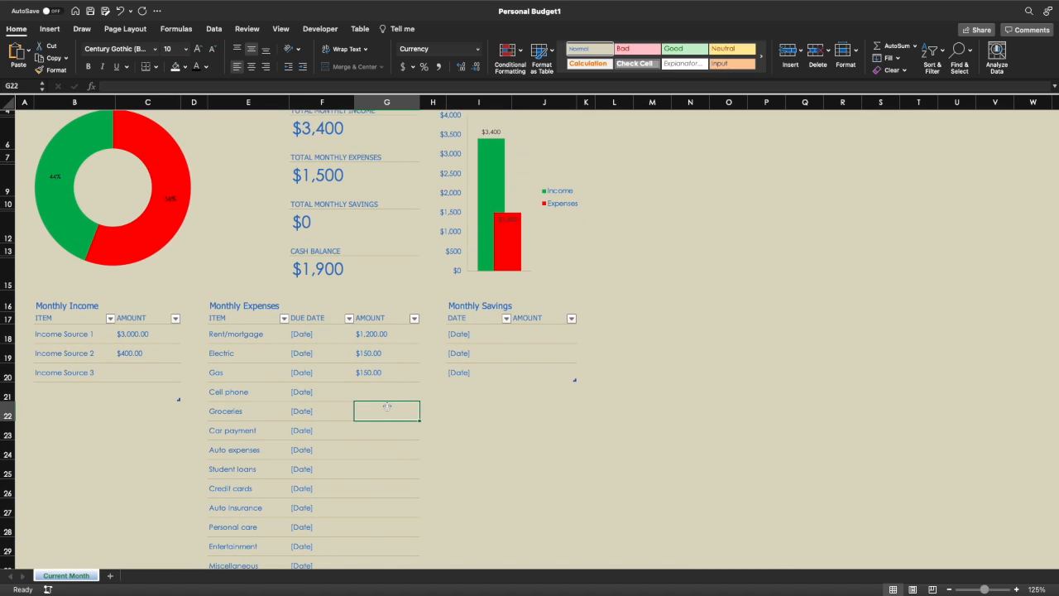
{"action": "left_click", "coordinate": [377, 391]}
{"action": "left_click", "coordinate": [375, 417]}
{"action": "left_click", "coordinate": [365, 391]}
{"action": "left_click", "coordinate": [365, 403]}
{"action": "type", "text": "100"}
{"action": "key", "text": "Return"}
{"action": "left_click", "coordinate": [363, 390]}
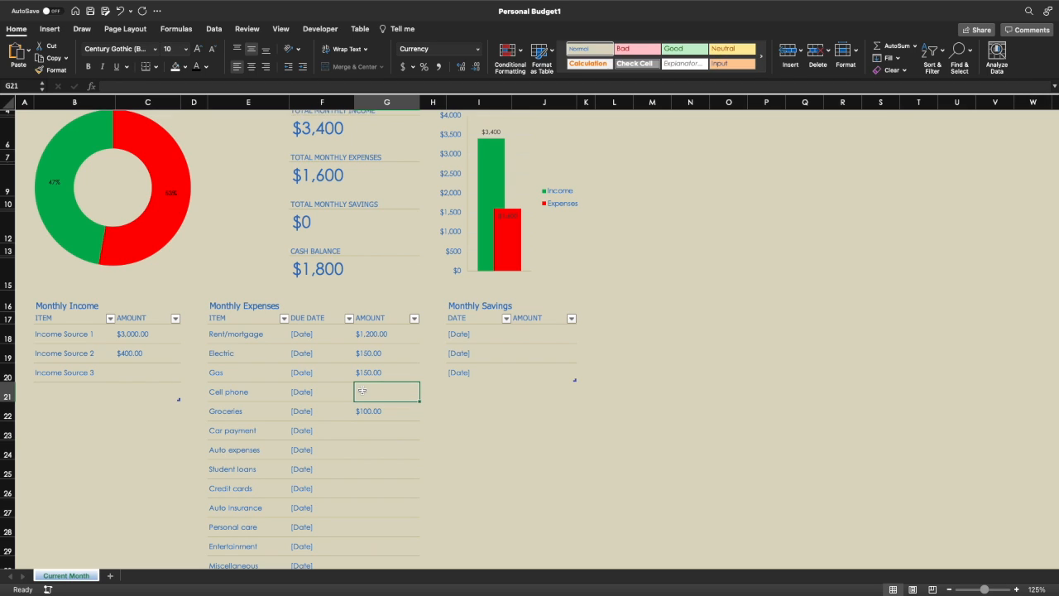
{"action": "type", "text": "65"}
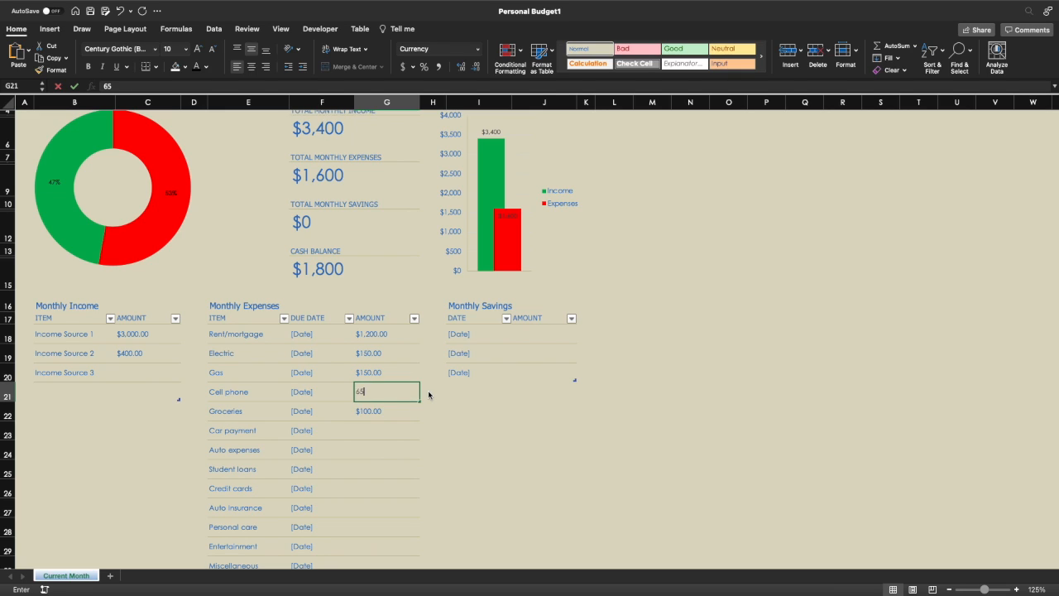
{"action": "key", "text": "Return"}
- Enter $300 for Car payment, $0 for Auto expenses and $0 for Student loans
{"action": "left_click", "coordinate": [373, 433]}
{"action": "scroll", "coordinate": [372, 434], "scroll_direction": "down", "scroll_amount": 3}
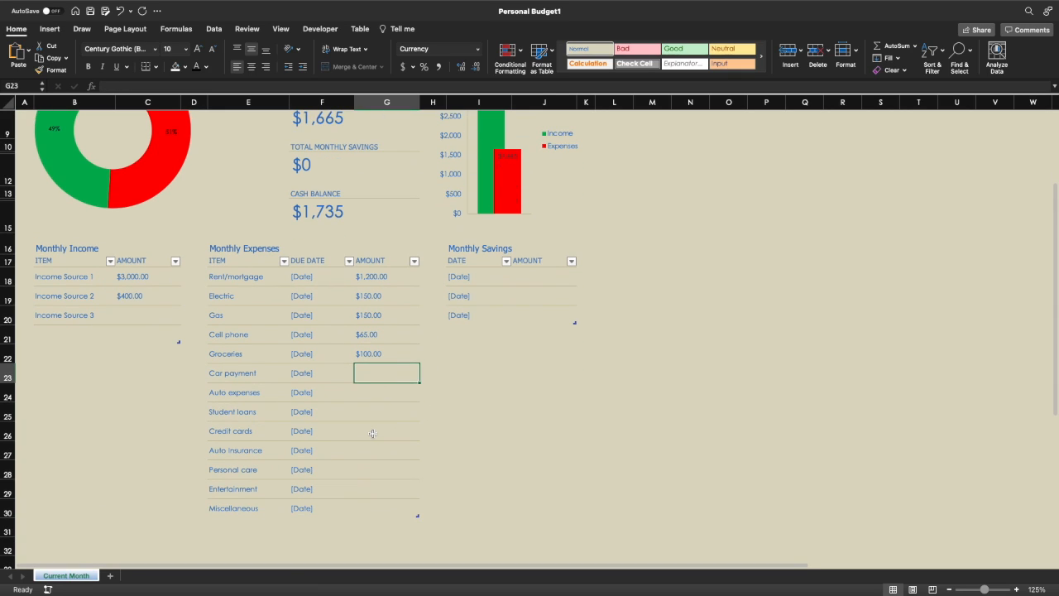
{"action": "type", "text": "3300"}
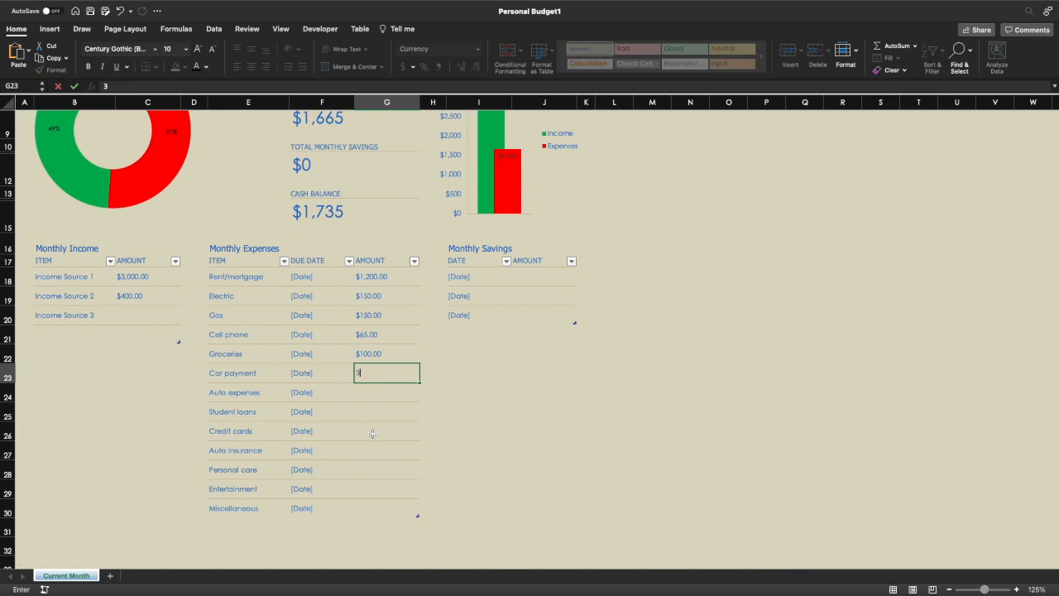
{"action": "key", "text": "BackSpace"}
{"action": "key", "text": "BackSpace"}
{"action": "key", "text": "BackSpace"}
{"action": "type", "text": "00"}
{"action": "key", "text": "Return"}
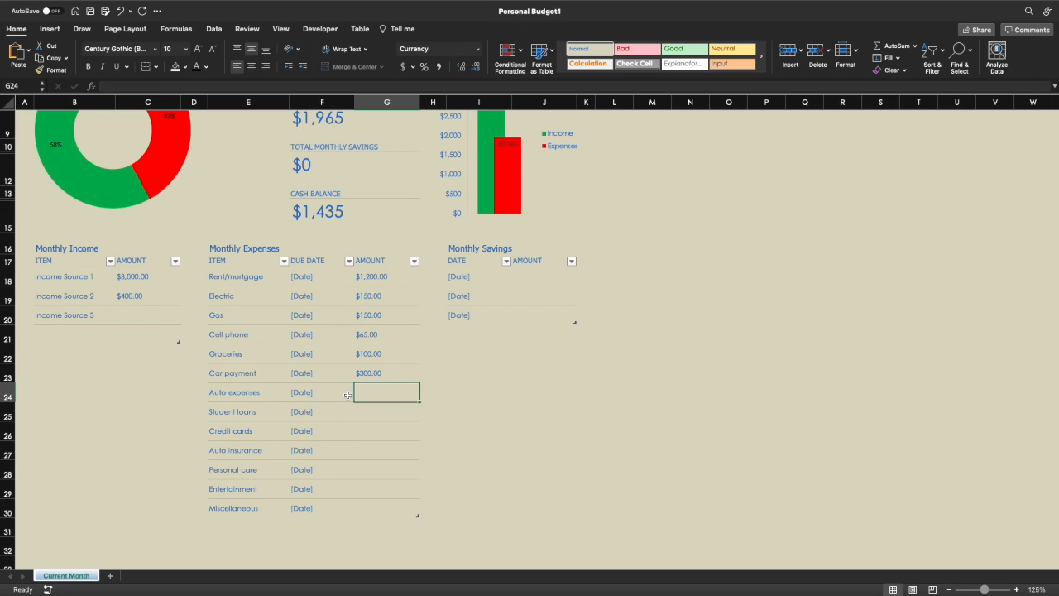
{"action": "type", "text": "0"}
{"action": "key", "text": "Return"}
{"action": "left_click", "coordinate": [376, 392]}
{"action": "left_click", "coordinate": [372, 410]}
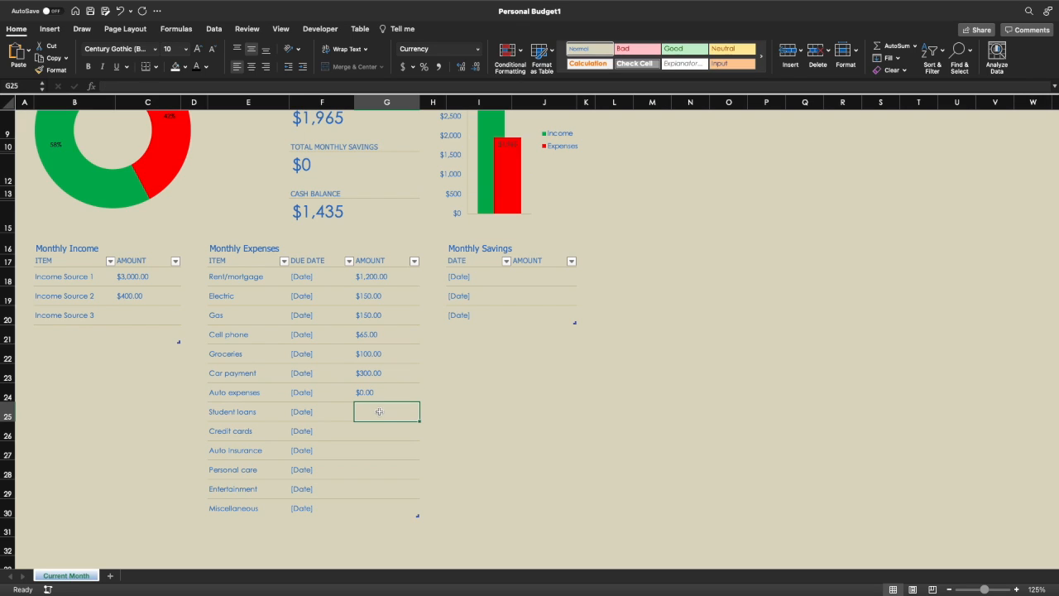
{"action": "type", "text": "0"}
{"action": "key", "text": "Return"}
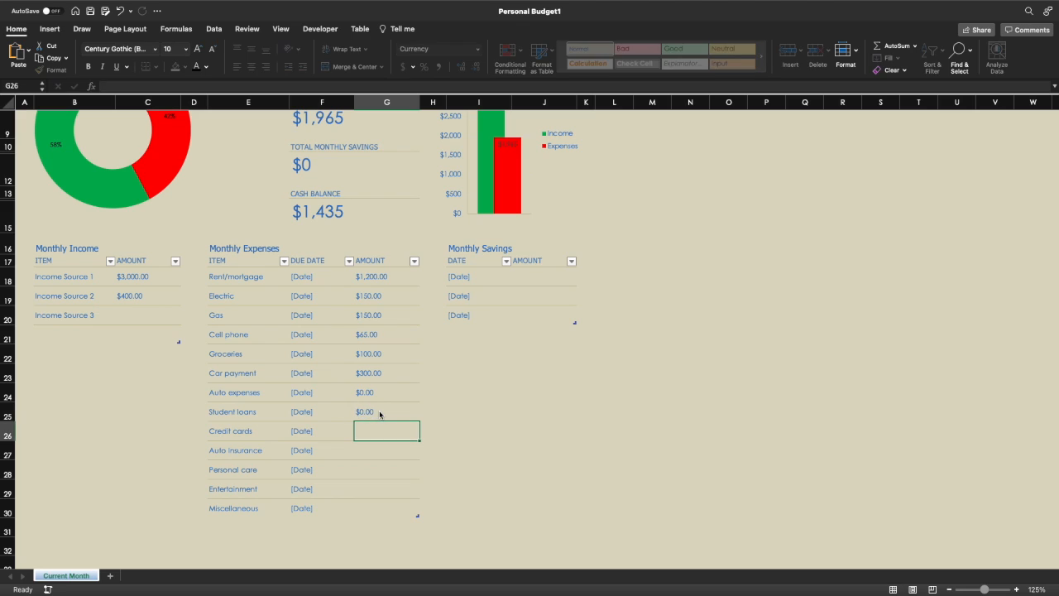
- Enter $0 credit cards, $120 auto insurance, and $0 personal care, entertainment and miscellaneous
{"action": "type", "text": "0"}
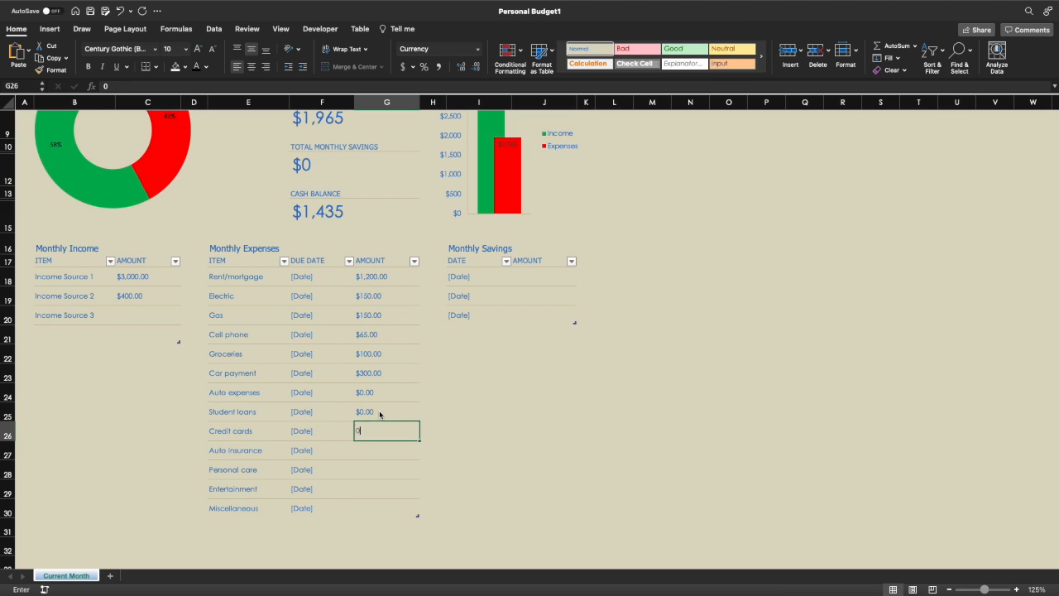
{"action": "key", "text": "Return"}
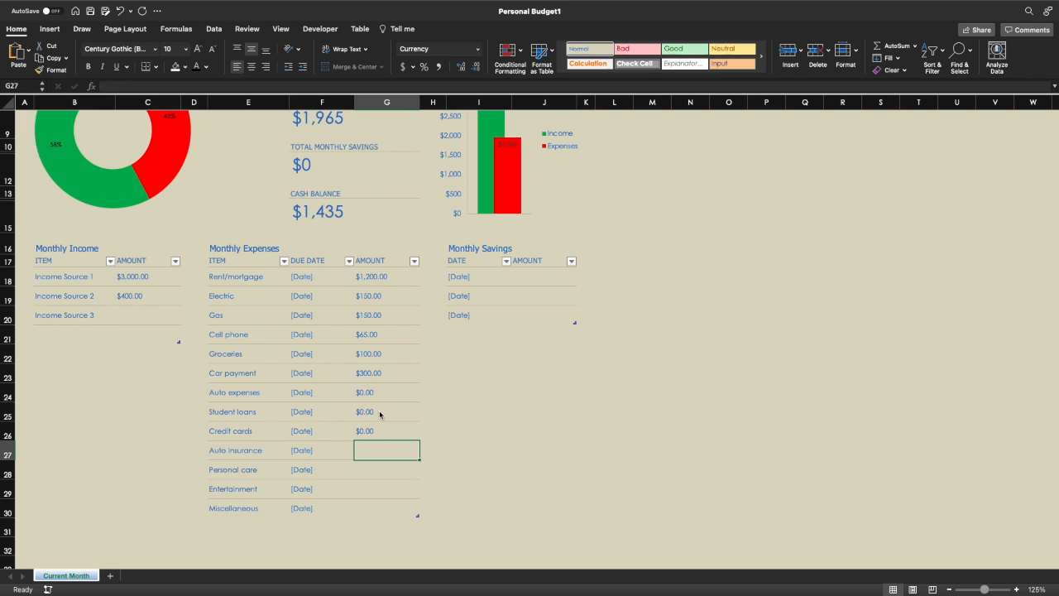
{"action": "type", "text": "1"}
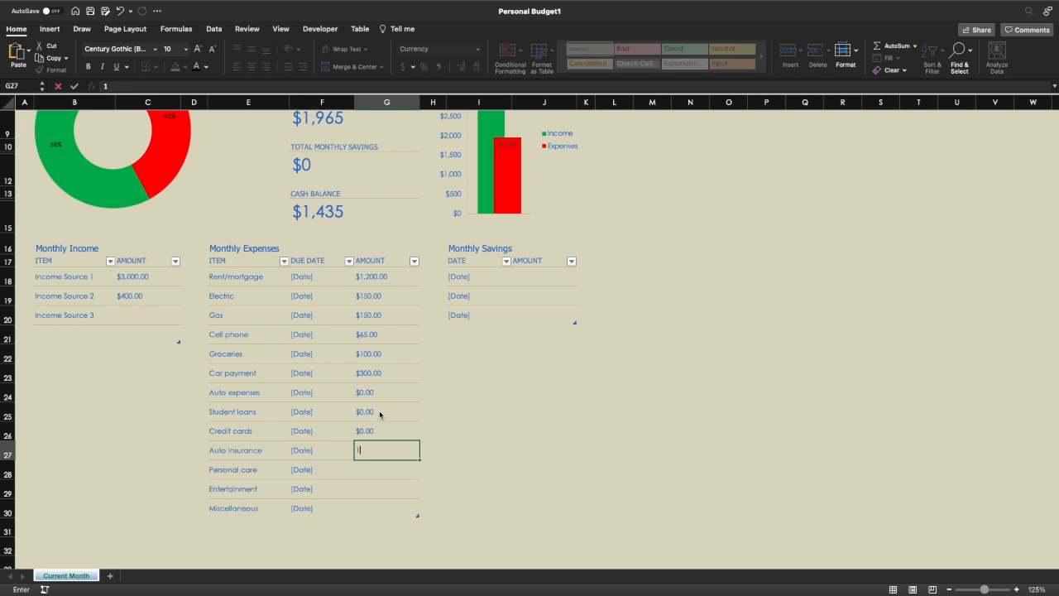
{"action": "type", "text": "20"}
{"action": "key", "text": "Return"}
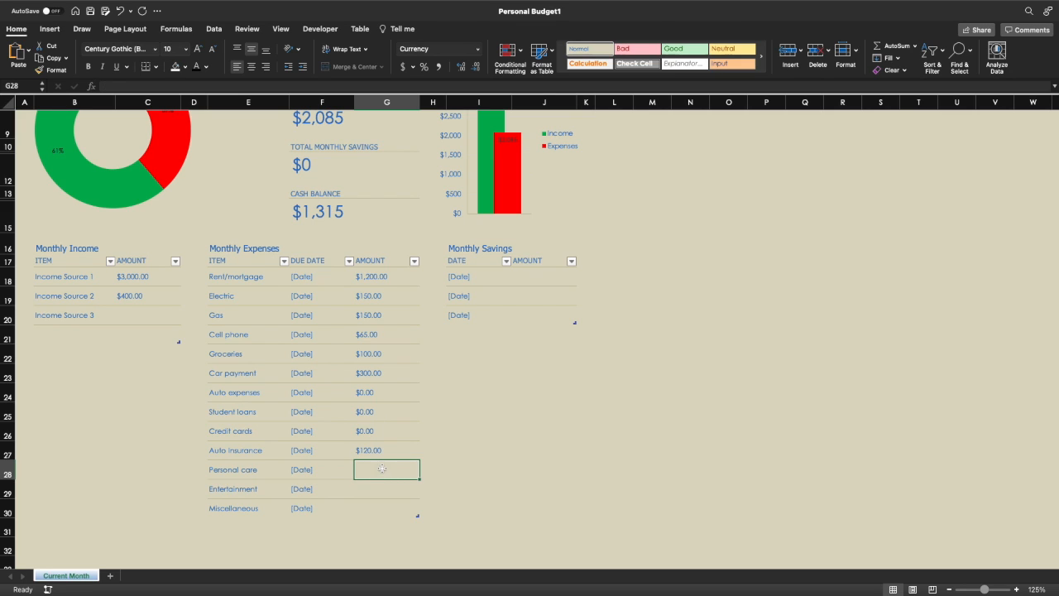
{"action": "type", "text": "0"}
{"action": "key", "text": "Return"}
{"action": "type", "text": "0"}
{"action": "key", "text": "Return"}
{"action": "type", "text": "0"}
{"action": "key", "text": "Return"}
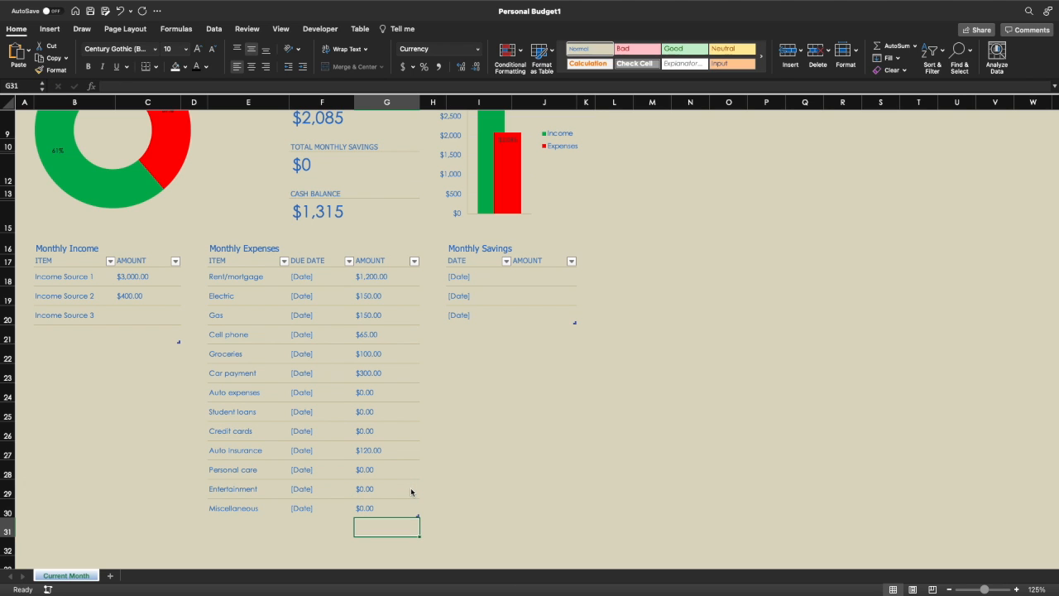
{"action": "scroll", "coordinate": [463, 428], "scroll_direction": "up", "scroll_amount": 5}
{"action": "scroll", "coordinate": [516, 475], "scroll_direction": "down", "scroll_amount": 4}
{"action": "scroll", "coordinate": [516, 475], "scroll_direction": "up", "scroll_amount": 5}
{"action": "scroll", "coordinate": [539, 469], "scroll_direction": "down", "scroll_amount": 5}
{"action": "scroll", "coordinate": [540, 469], "scroll_direction": "up", "scroll_amount": 2}
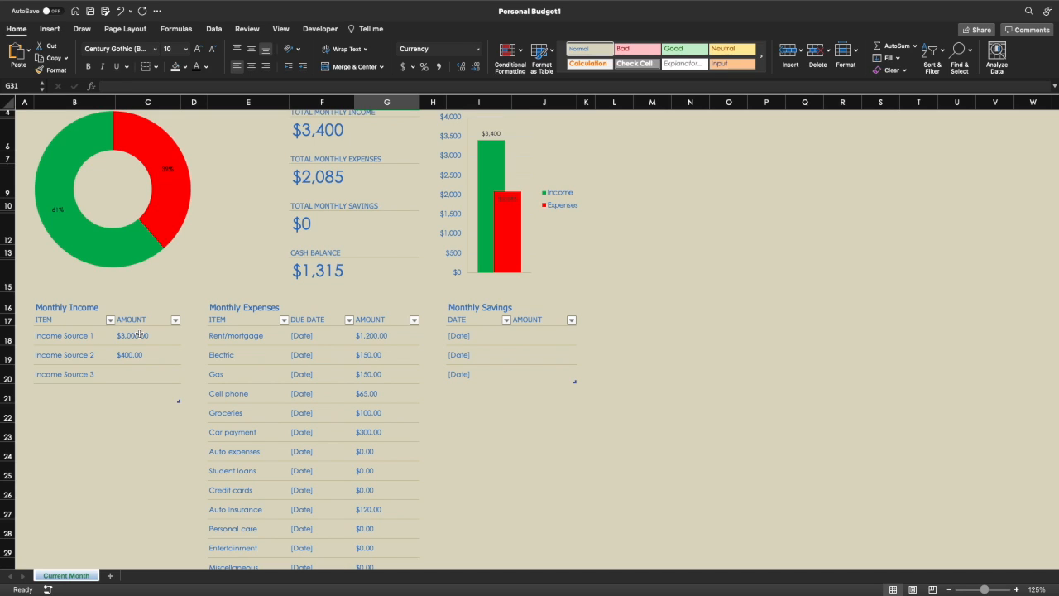
{"action": "left_click", "coordinate": [555, 341]}
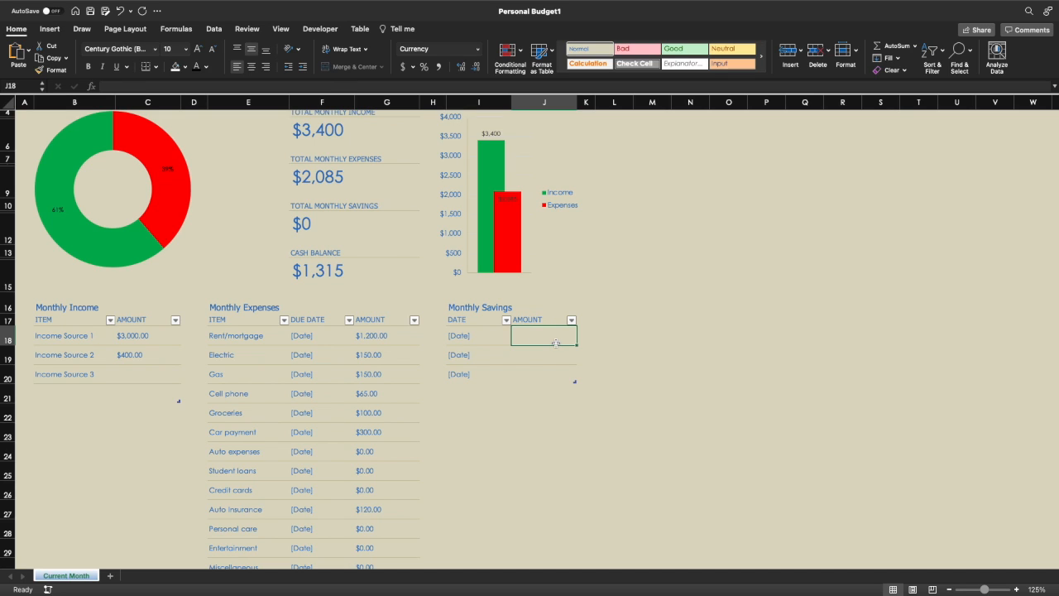
{"action": "scroll", "coordinate": [555, 343], "scroll_direction": "up", "scroll_amount": 3}
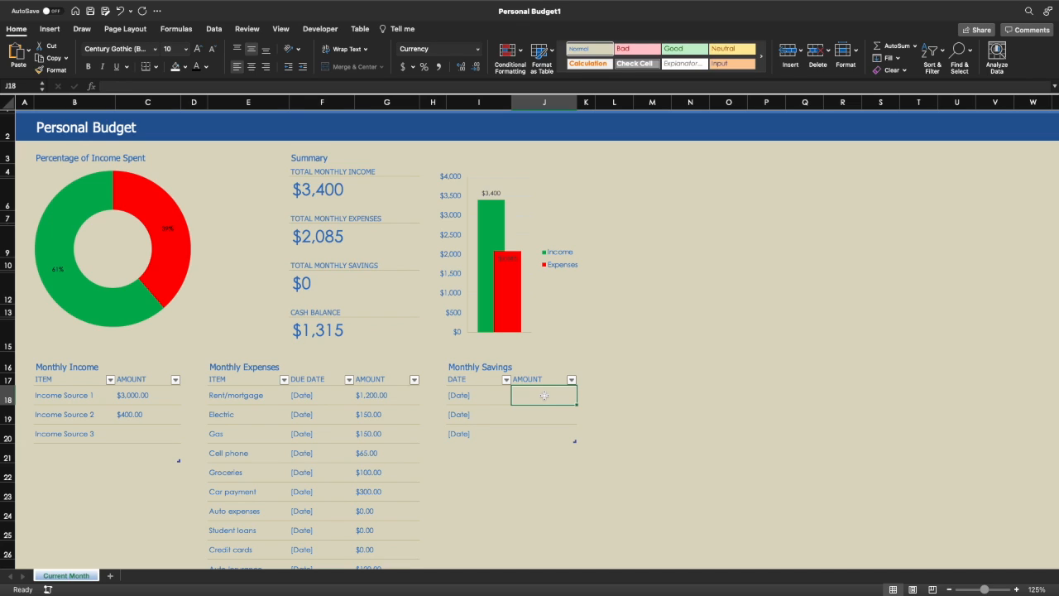
- Enter savings dates 11/1/21 and 11/15/21 in the Monthly Savings table
{"action": "key", "text": "Left"}
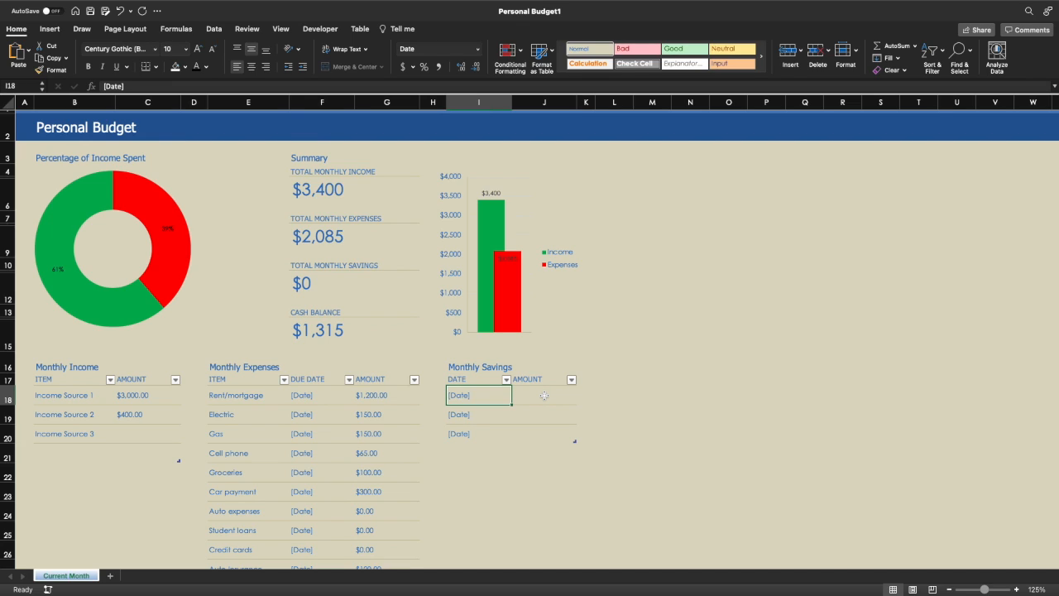
{"action": "type", "text": "1"}
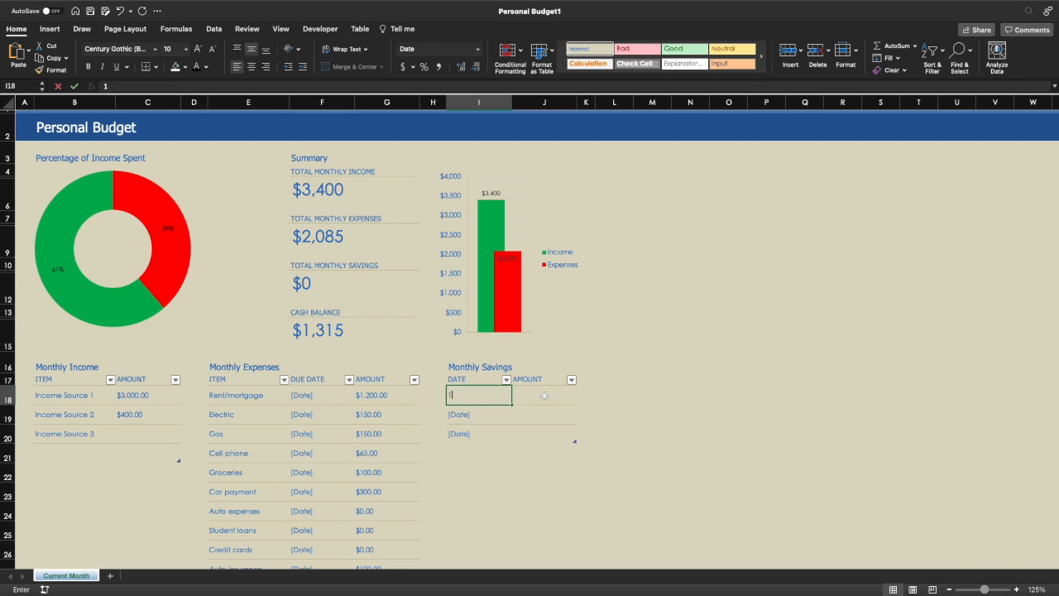
{"action": "type", "text": "1/01"}
{"action": "key", "text": "Return"}
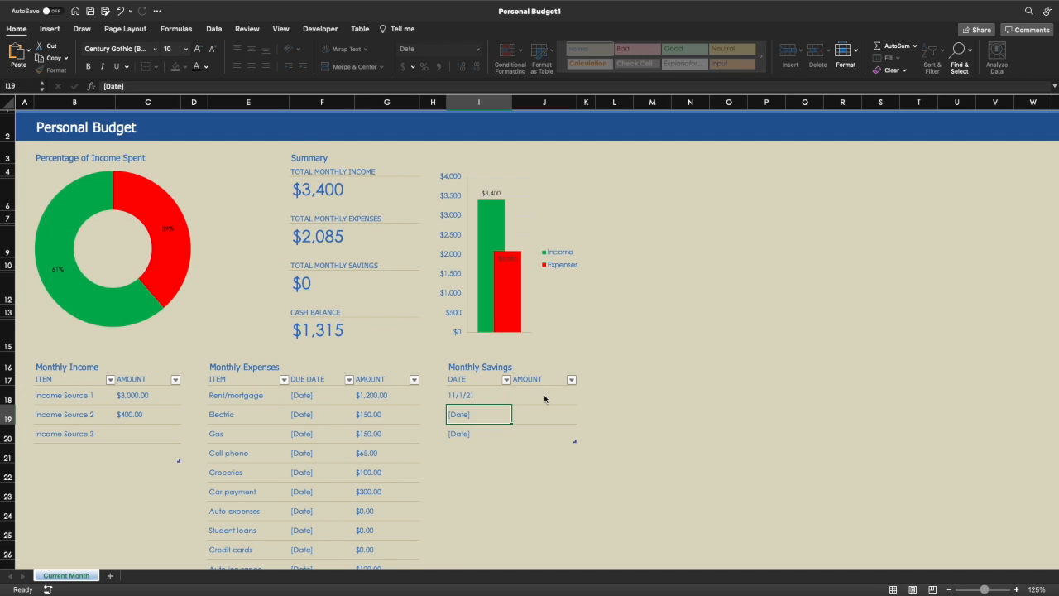
{"action": "type", "text": "1/"}
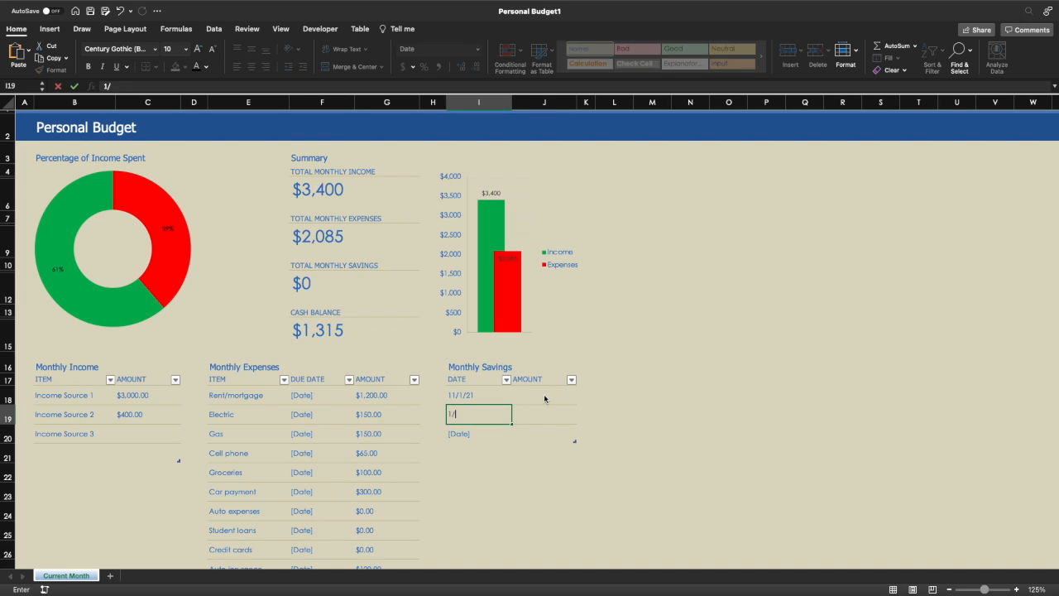
{"action": "type", "text": "1/15"}
{"action": "key", "text": "Return"}
{"action": "key", "text": "Up"}
{"action": "key", "text": "Up"}
- Enter $250 for each of the two savings amounts
{"action": "left_click", "coordinate": [544, 399]}
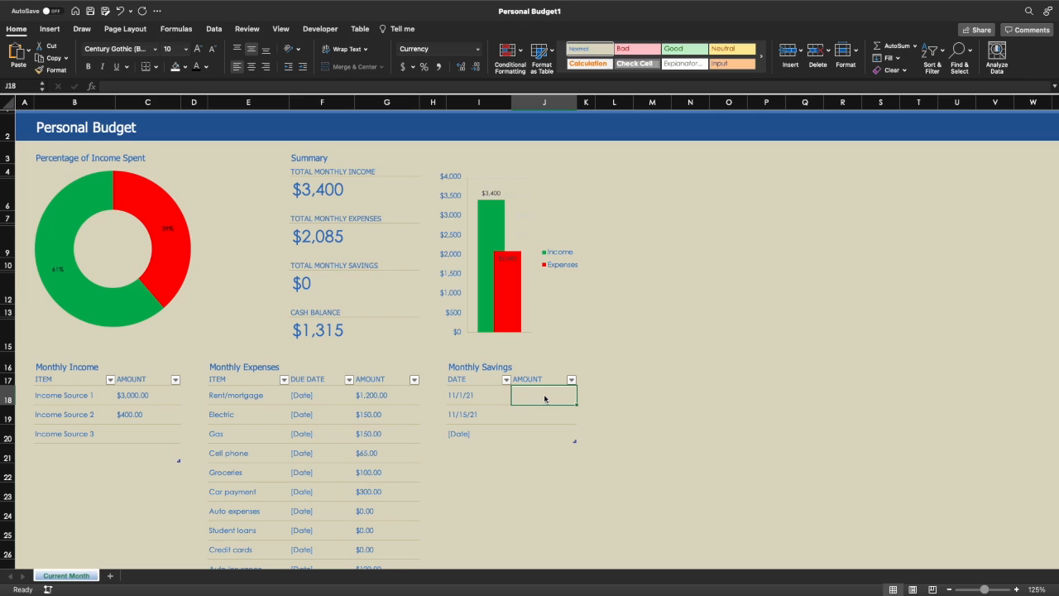
{"action": "type", "text": "250"}
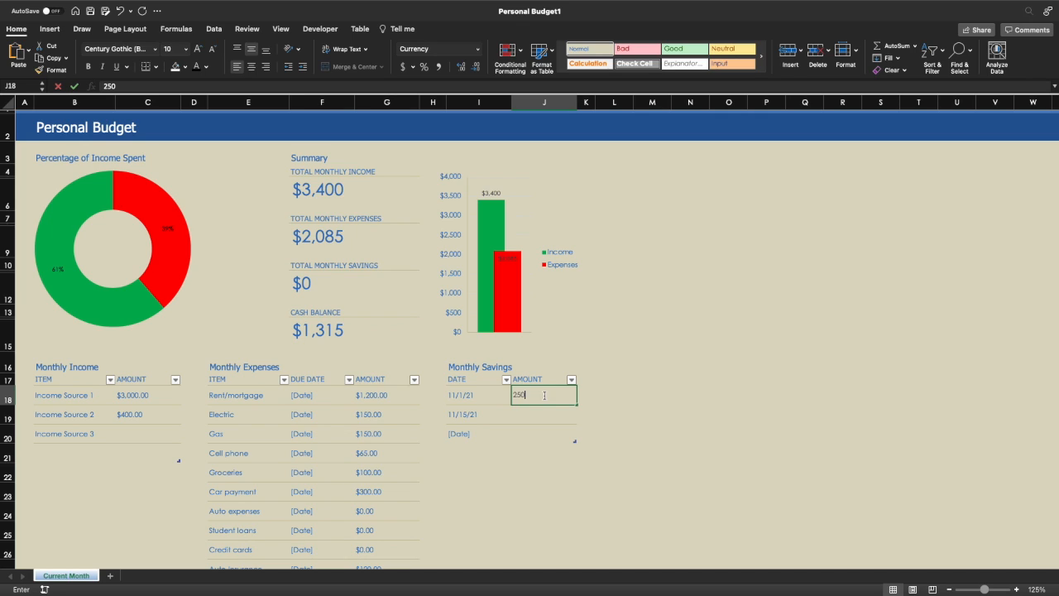
{"action": "key", "text": "Return"}
{"action": "type", "text": "250"}
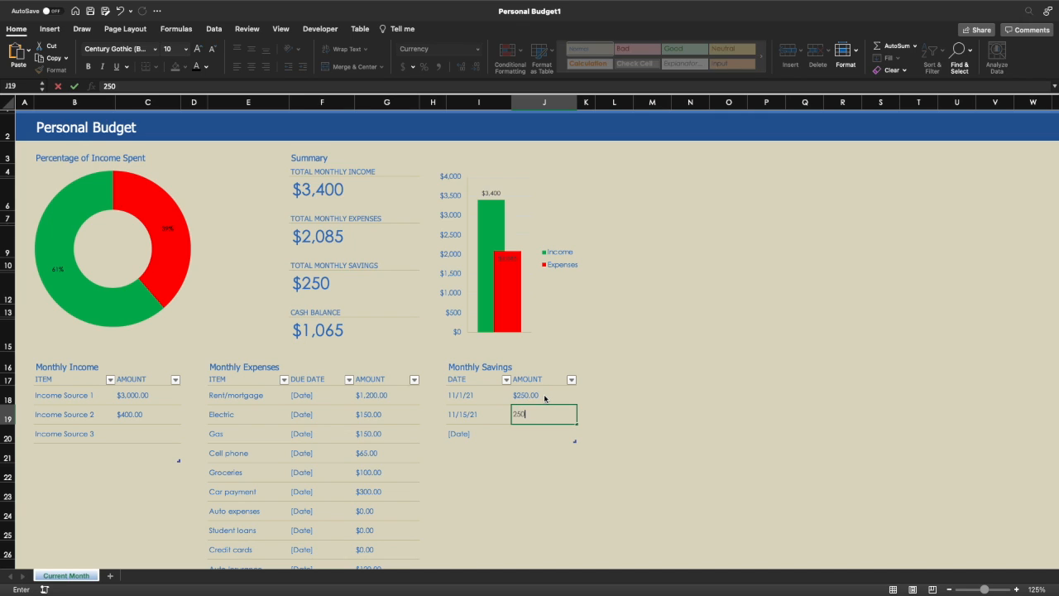
{"action": "key", "text": "Return"}
{"action": "left_click", "coordinate": [614, 335]}
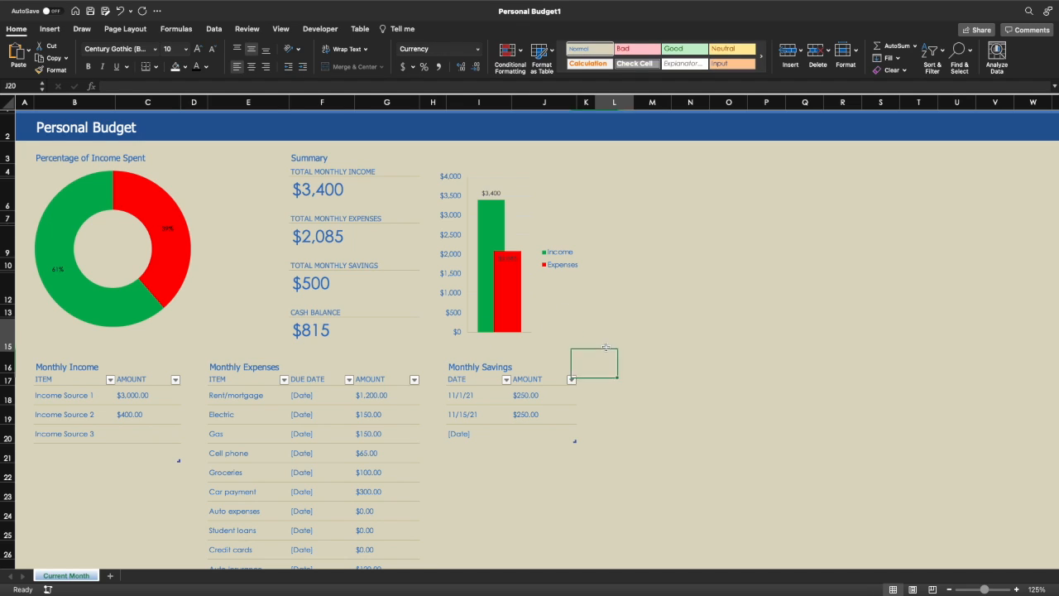
{"action": "left_click", "coordinate": [339, 189]}
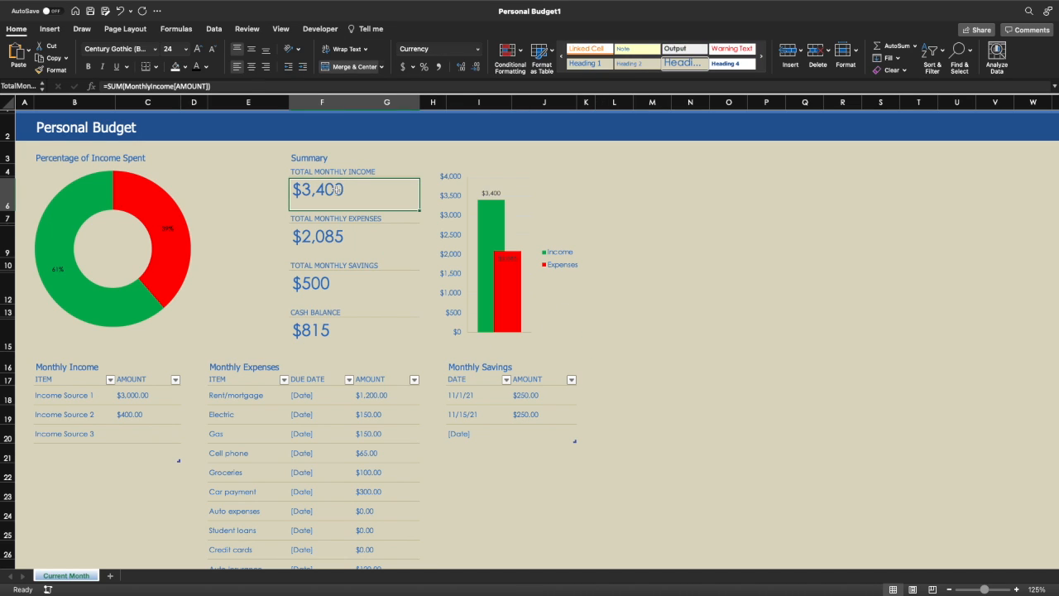
{"action": "left_click", "coordinate": [337, 237]}
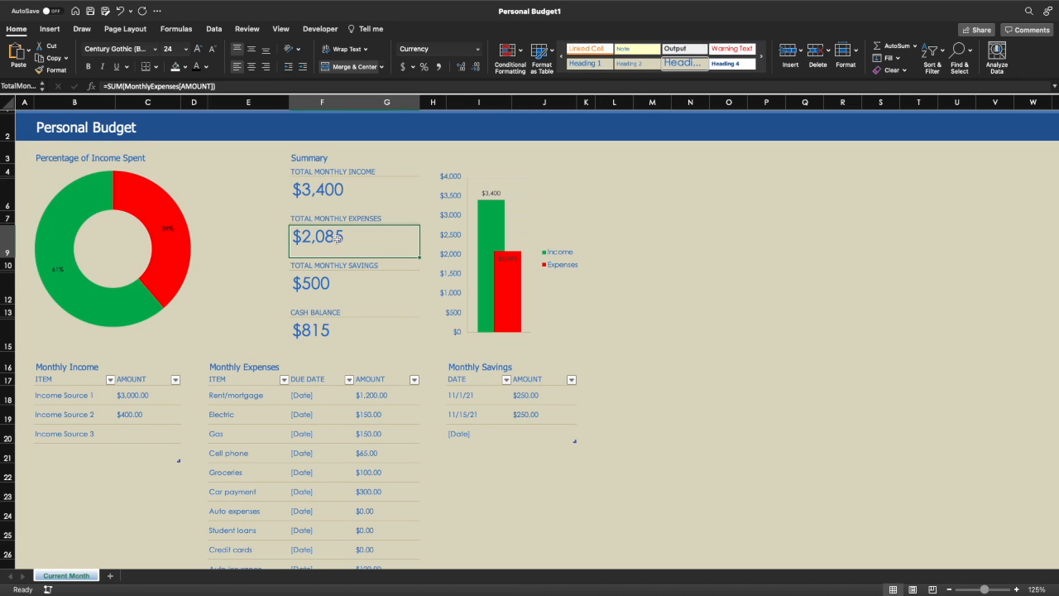
{"action": "left_click", "coordinate": [329, 283]}
{"action": "scroll", "coordinate": [328, 283], "scroll_direction": "down", "scroll_amount": 3}
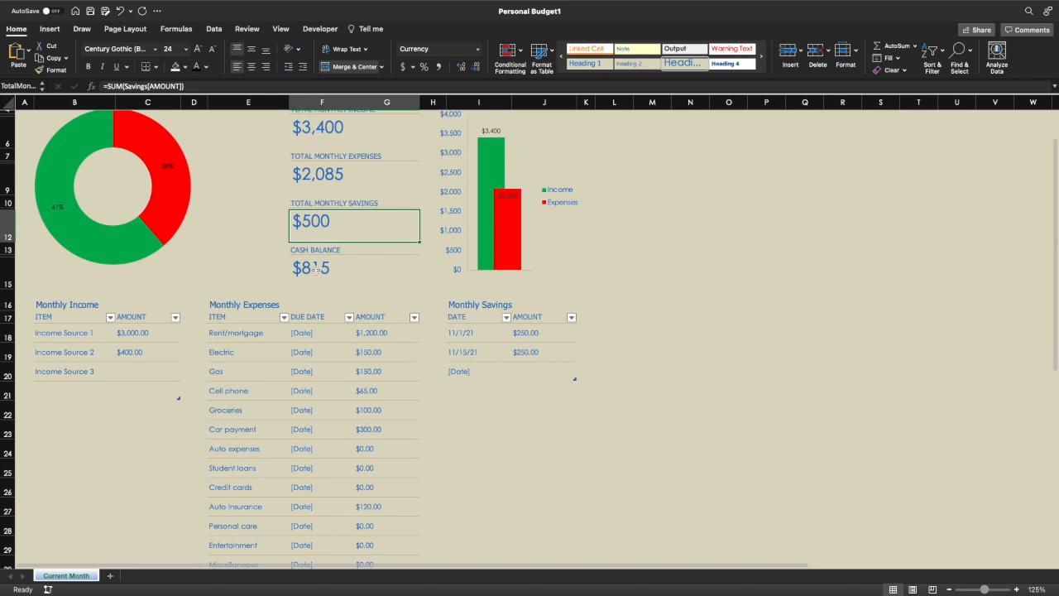
{"action": "left_click", "coordinate": [331, 271]}
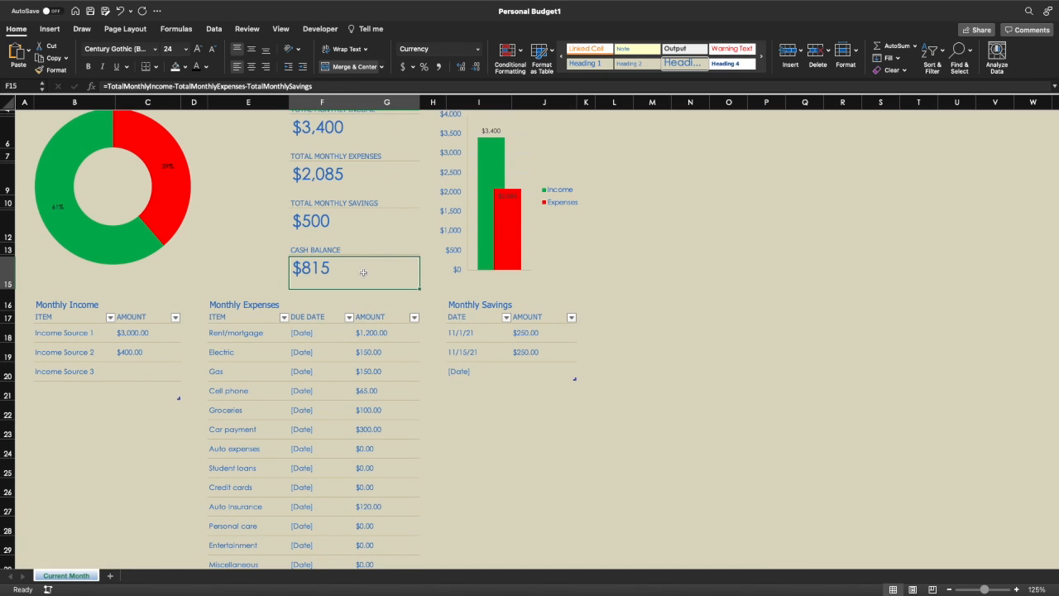
{"action": "scroll", "coordinate": [364, 273], "scroll_direction": "up", "scroll_amount": 3}
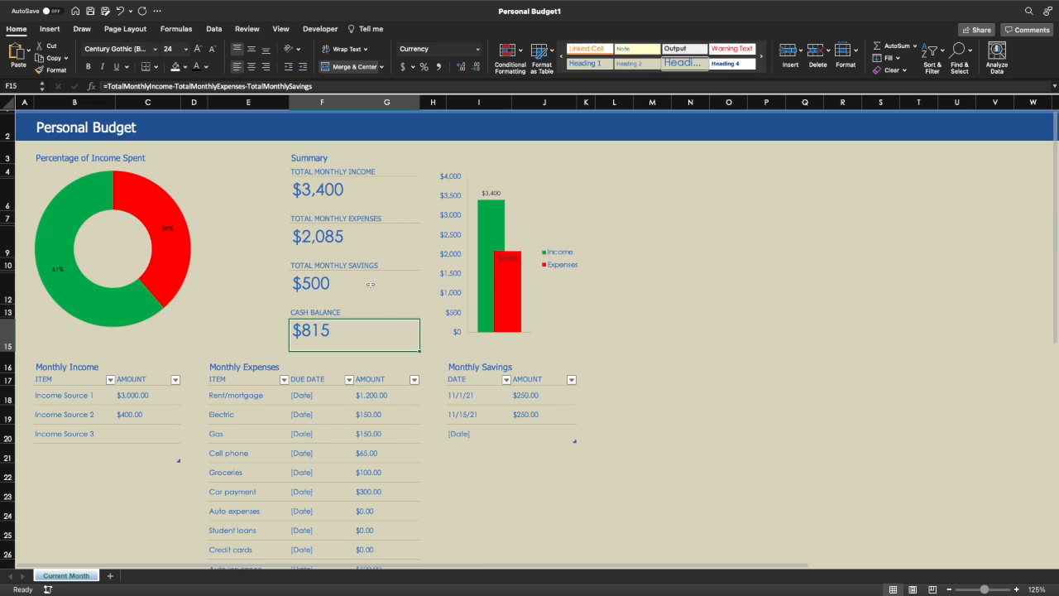
{"action": "double_click", "coordinate": [325, 330]}
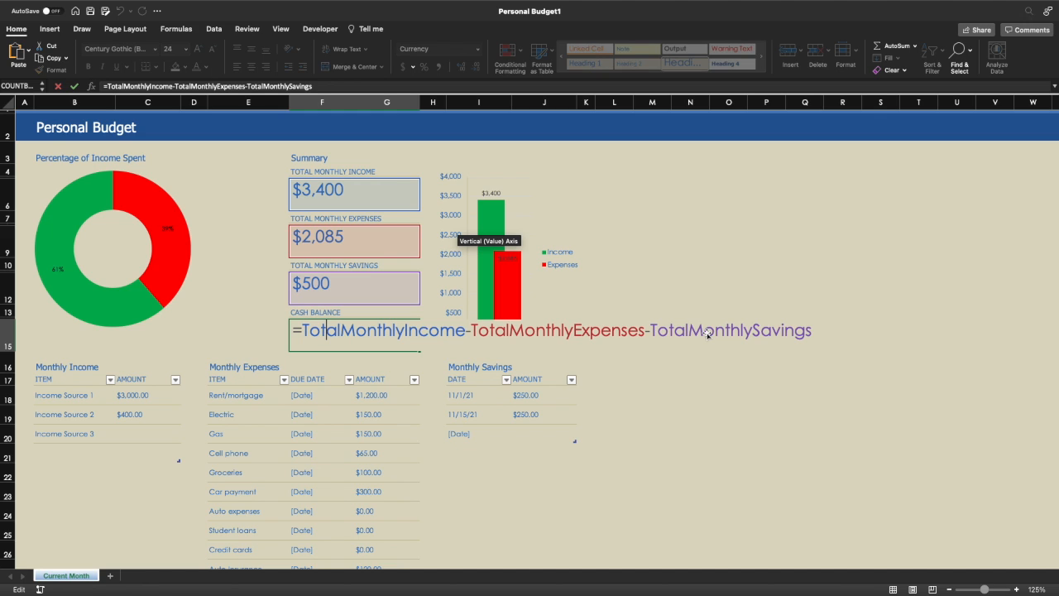
{"action": "key", "text": "Return"}
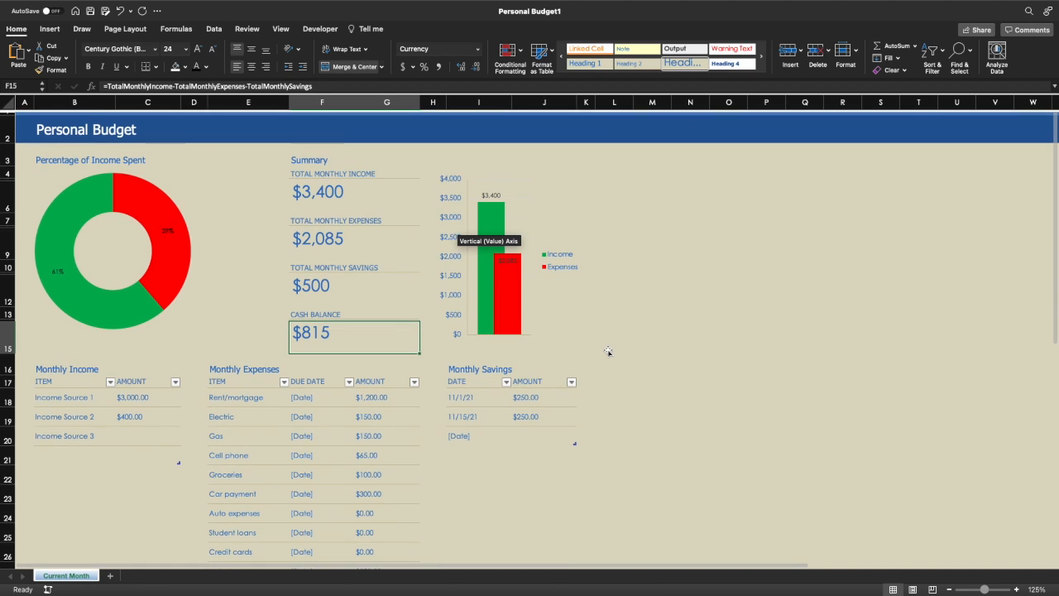
{"action": "scroll", "coordinate": [608, 351], "scroll_direction": "down", "scroll_amount": 3}
{"action": "scroll", "coordinate": [608, 352], "scroll_direction": "up", "scroll_amount": 2}
{"action": "scroll", "coordinate": [608, 352], "scroll_direction": "down", "scroll_amount": 3}
{"action": "scroll", "coordinate": [608, 351], "scroll_direction": "up", "scroll_amount": 3}
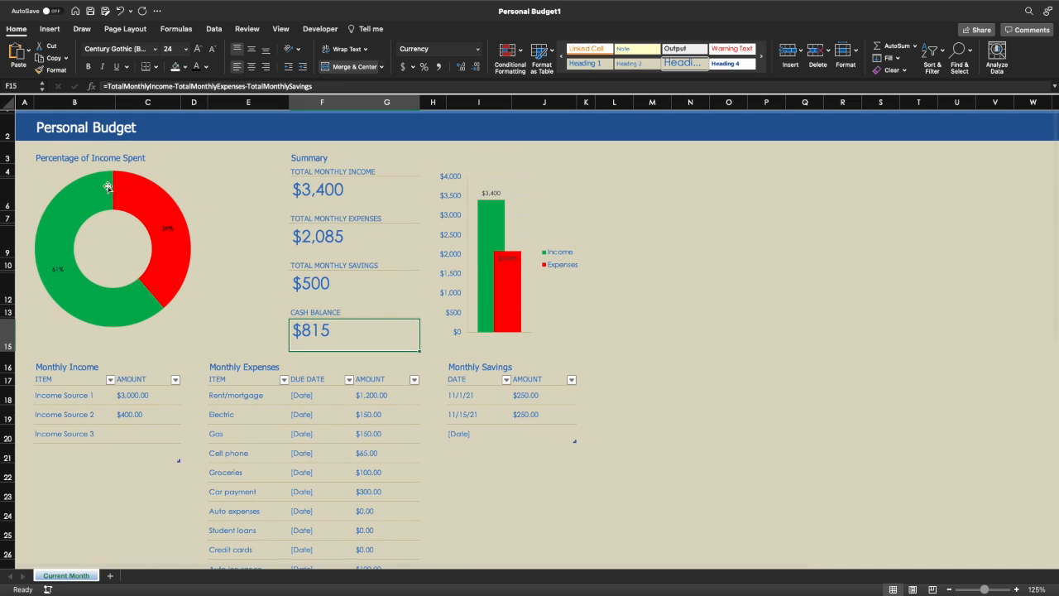
{"action": "left_click", "coordinate": [135, 159]}
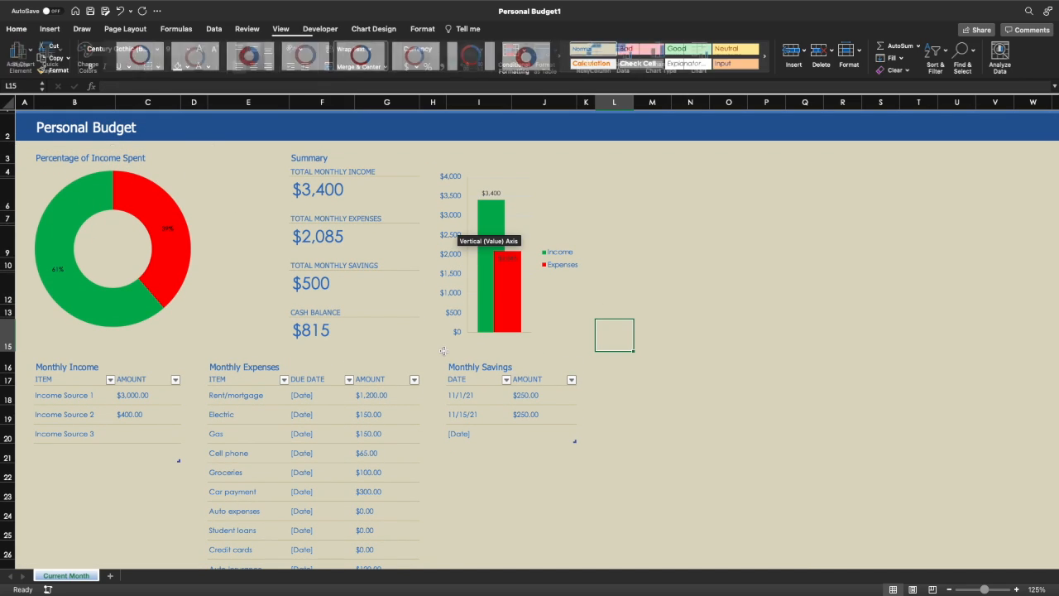
{"action": "left_click", "coordinate": [433, 335]}
{"action": "scroll", "coordinate": [444, 348], "scroll_direction": "down", "scroll_amount": 3}
{"action": "scroll", "coordinate": [571, 356], "scroll_direction": "up", "scroll_amount": 3}
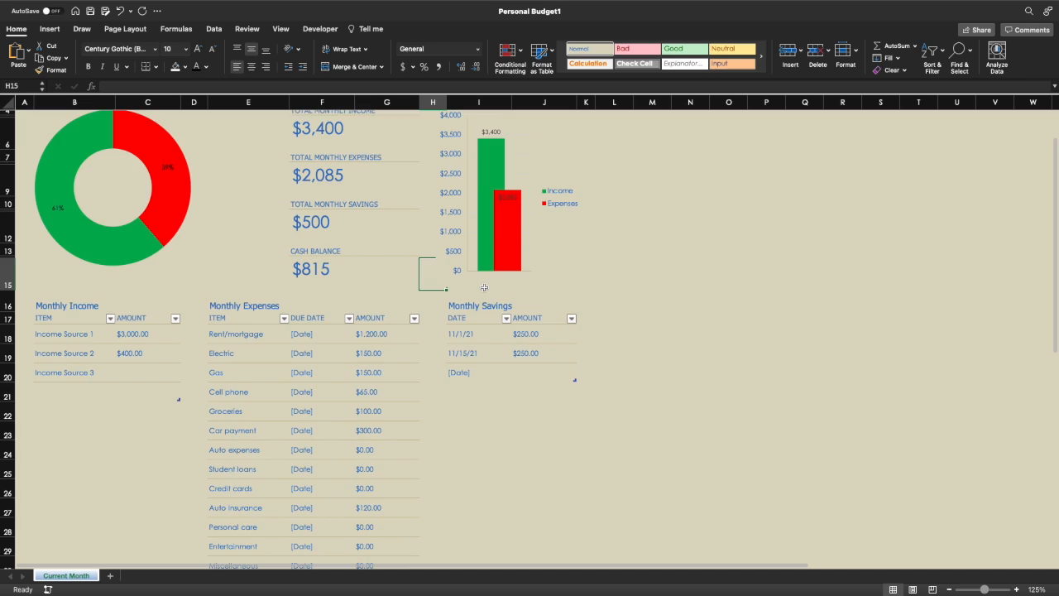